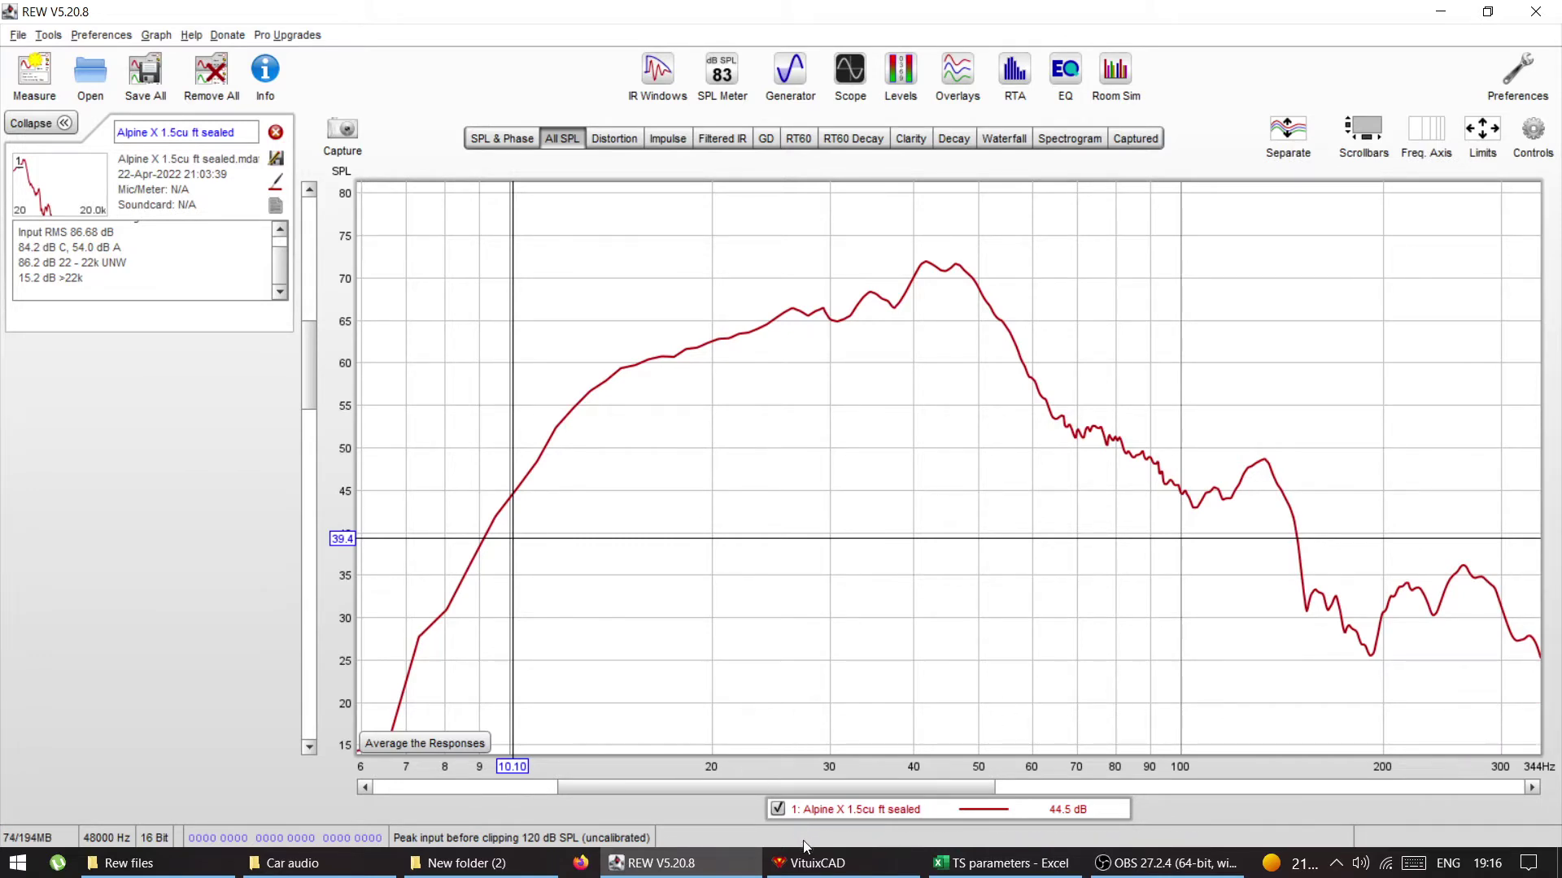
# After reviewing the sealed Alpine X 1.5cu ft response in REW, bring VituixCAD to the front
pyautogui.click(810, 867)
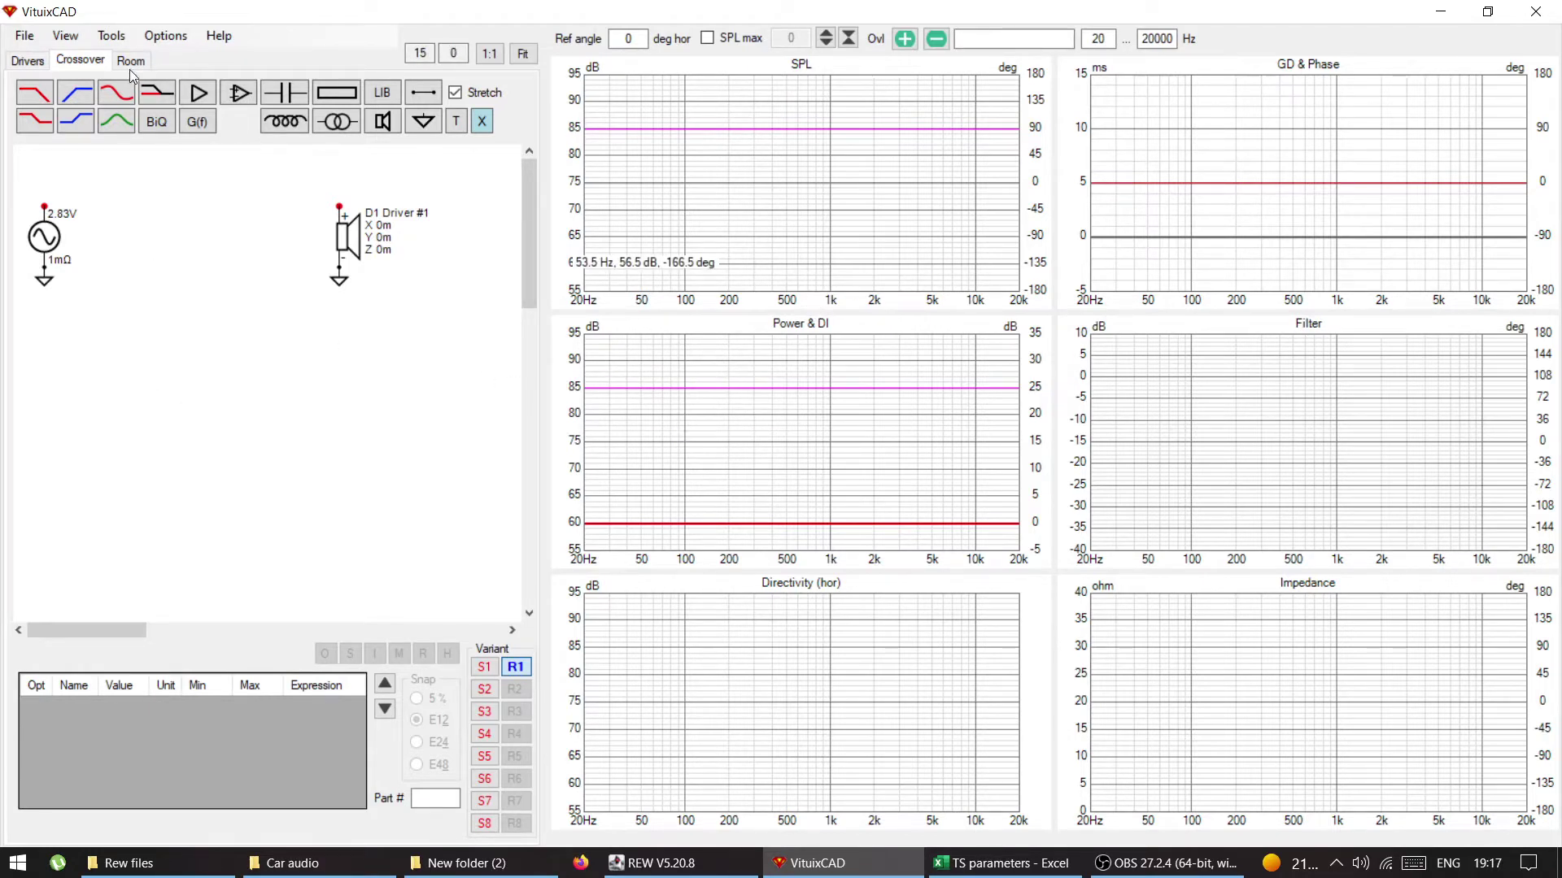
# Launch VituixCAD's Enclosure modeller from the Tools menu
pyautogui.click(110, 36)
pyautogui.click(109, 38)
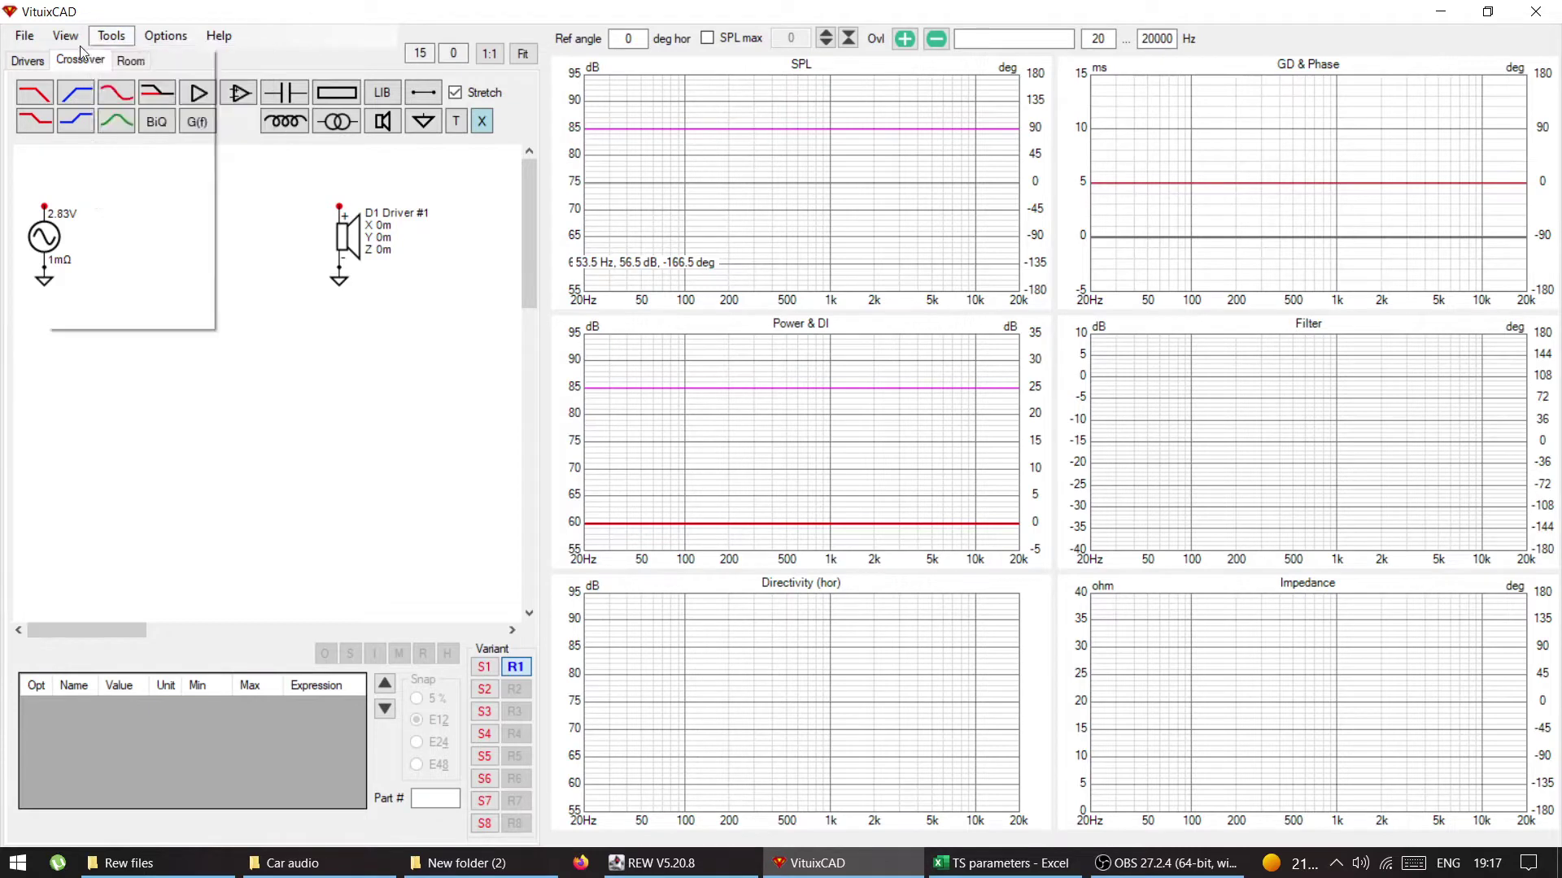
pyautogui.click(109, 39)
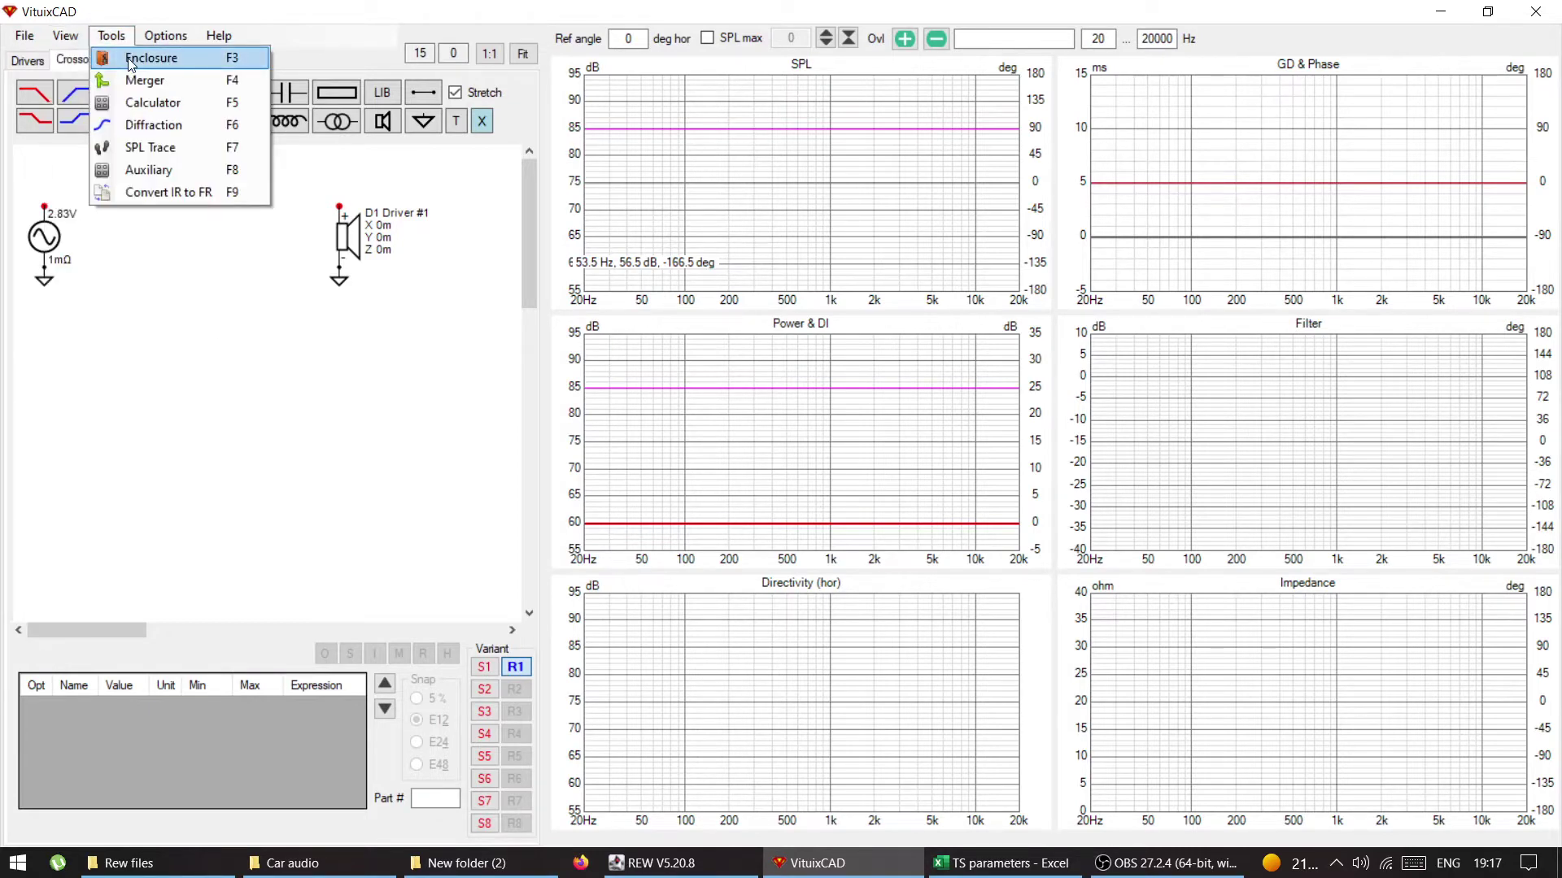
pyautogui.click(130, 64)
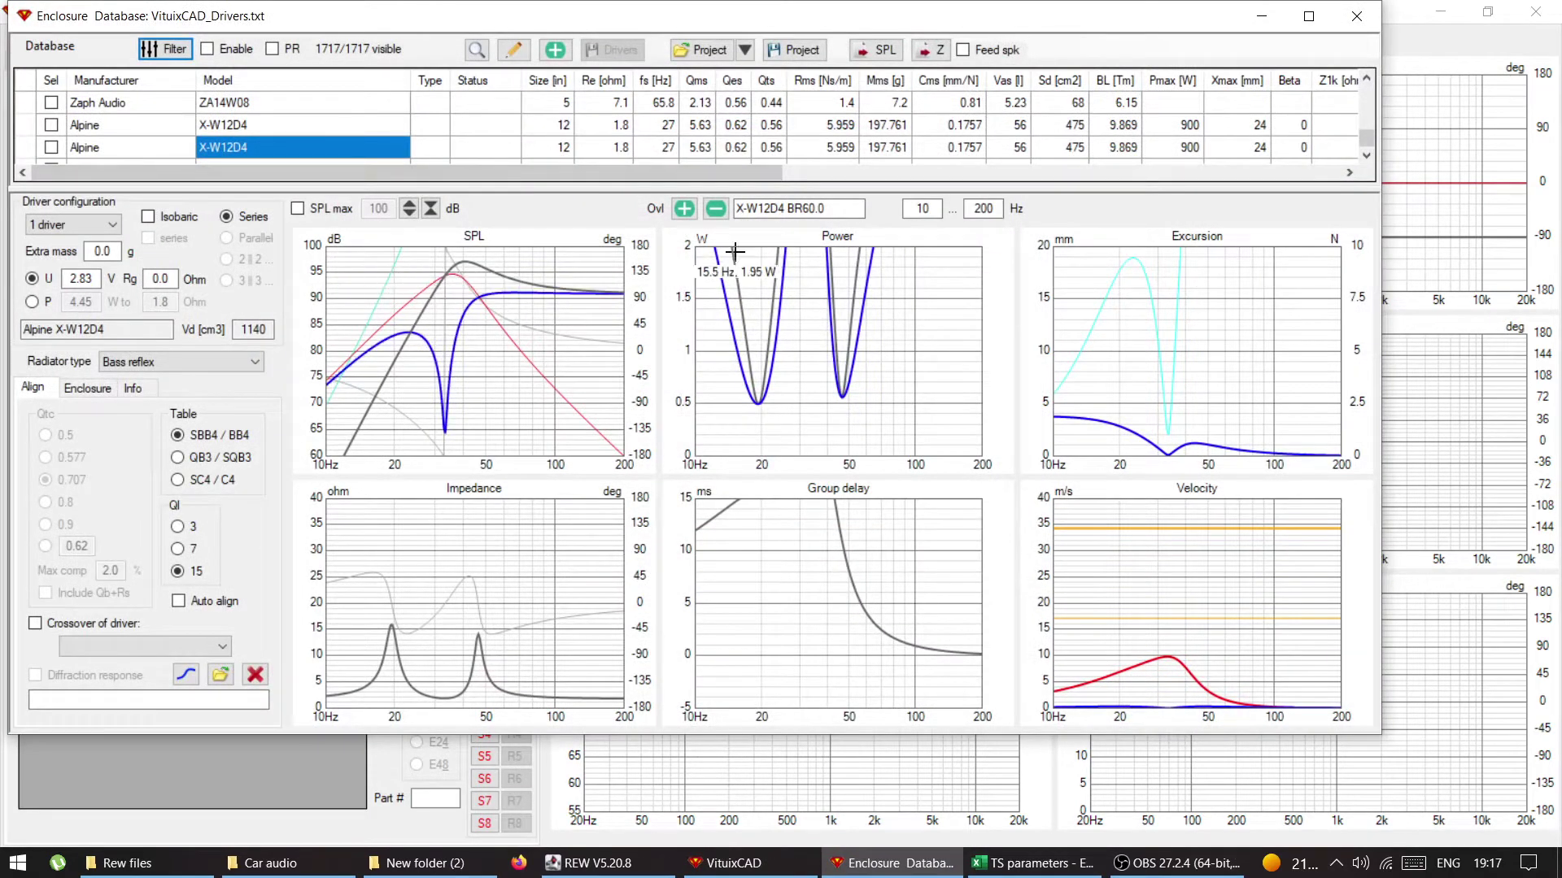
# Maximise the enclosure window, glance at REW, then return to the modeller
pyautogui.doubleClick(766, 16)
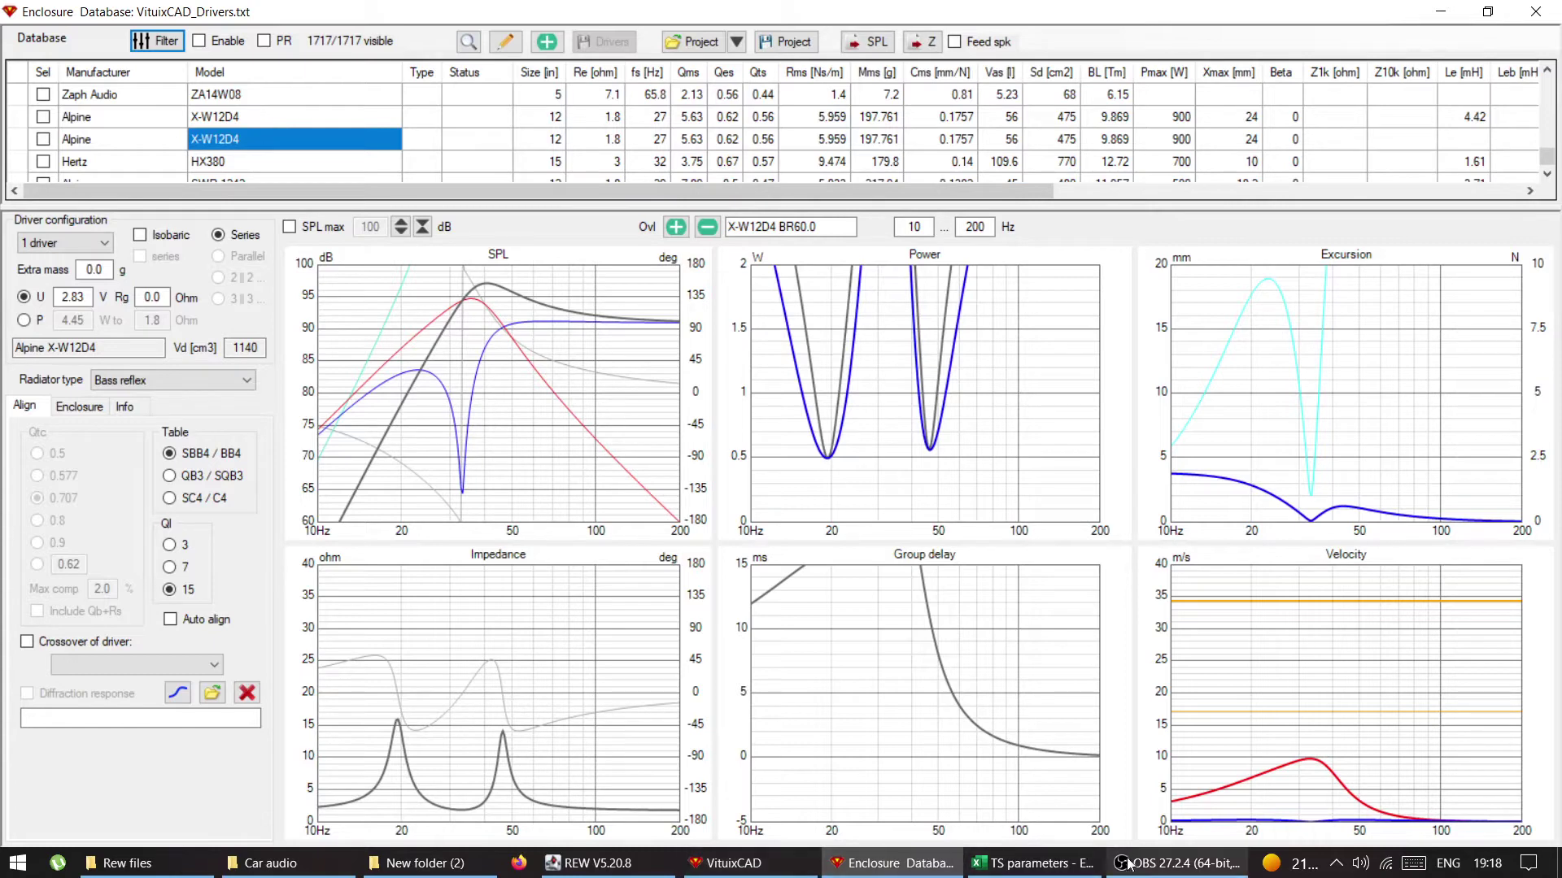
pyautogui.click(591, 868)
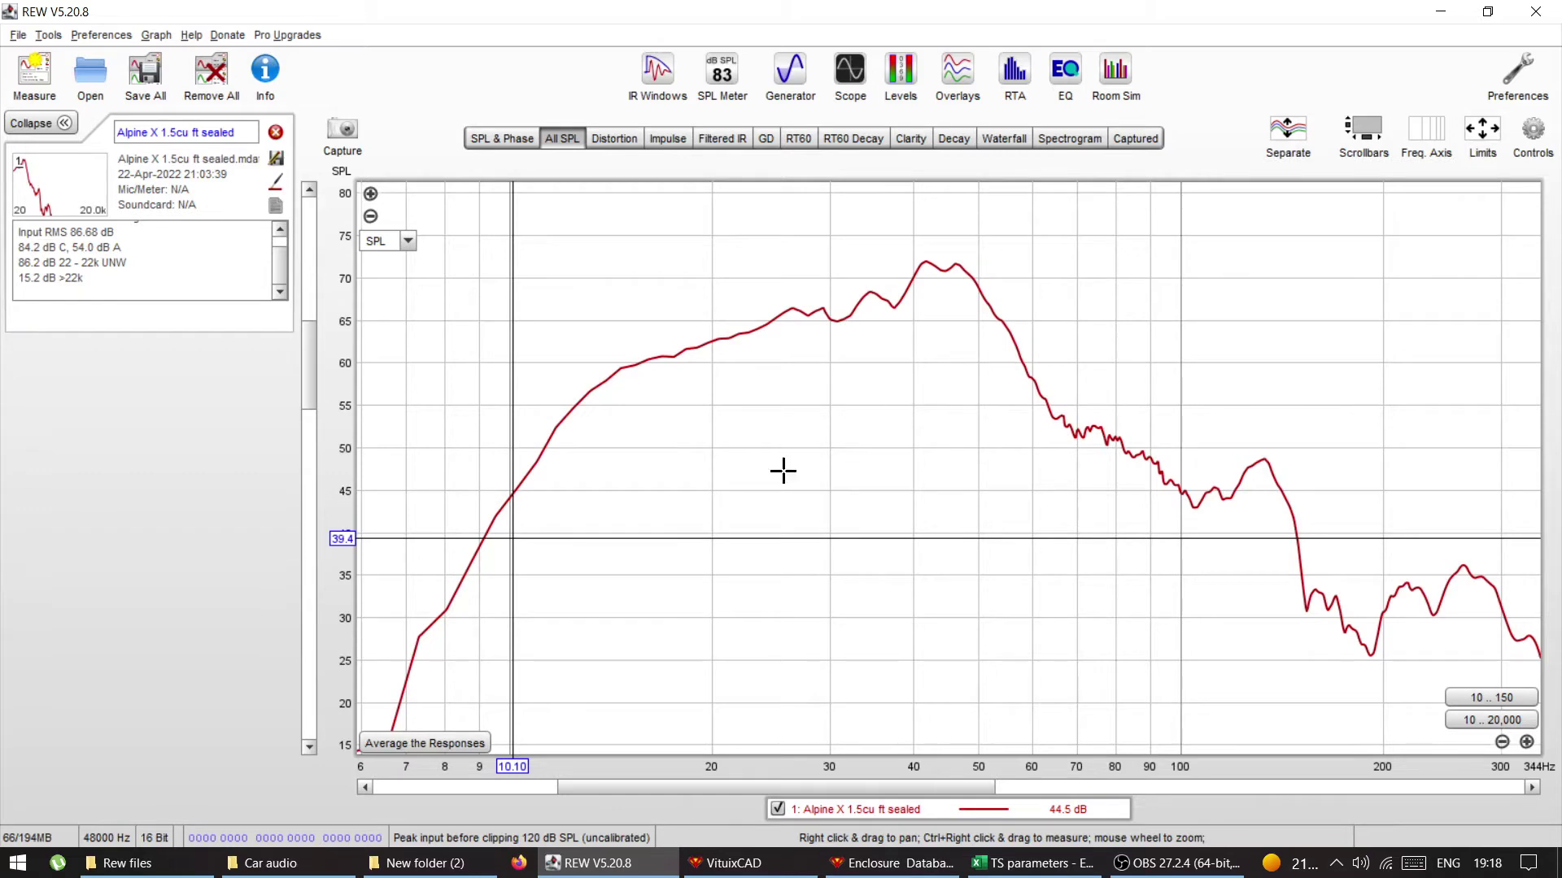
pyautogui.moveTo(747, 868)
pyautogui.click(919, 777)
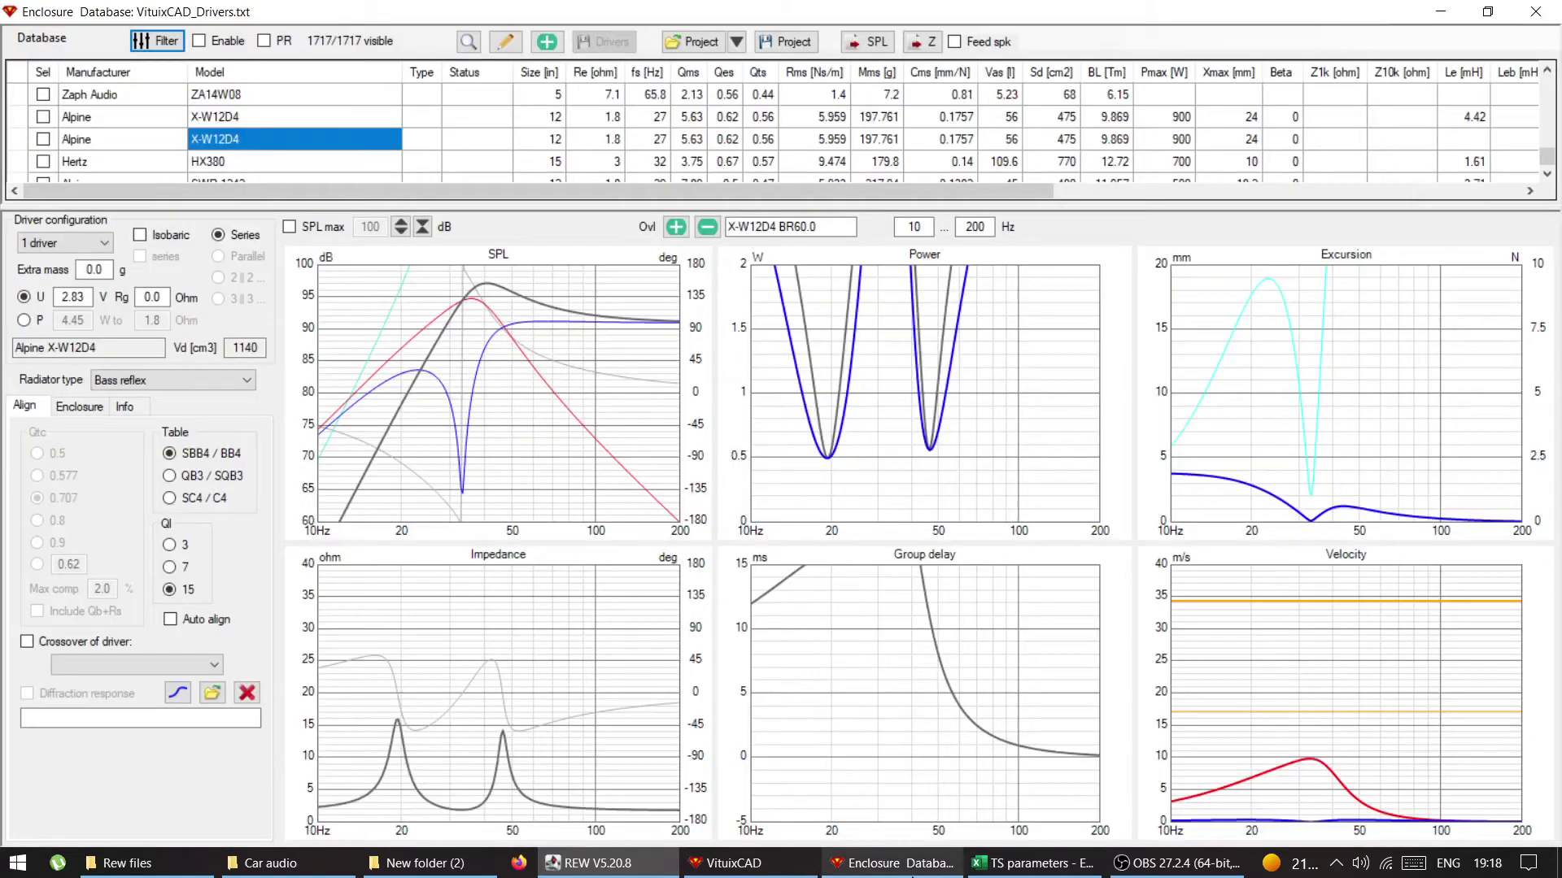
# Select the other Alpine X-W12D4 entry, dismiss the Add new driver form, and view its box settings
pyautogui.click(237, 116)
pyautogui.click(241, 139)
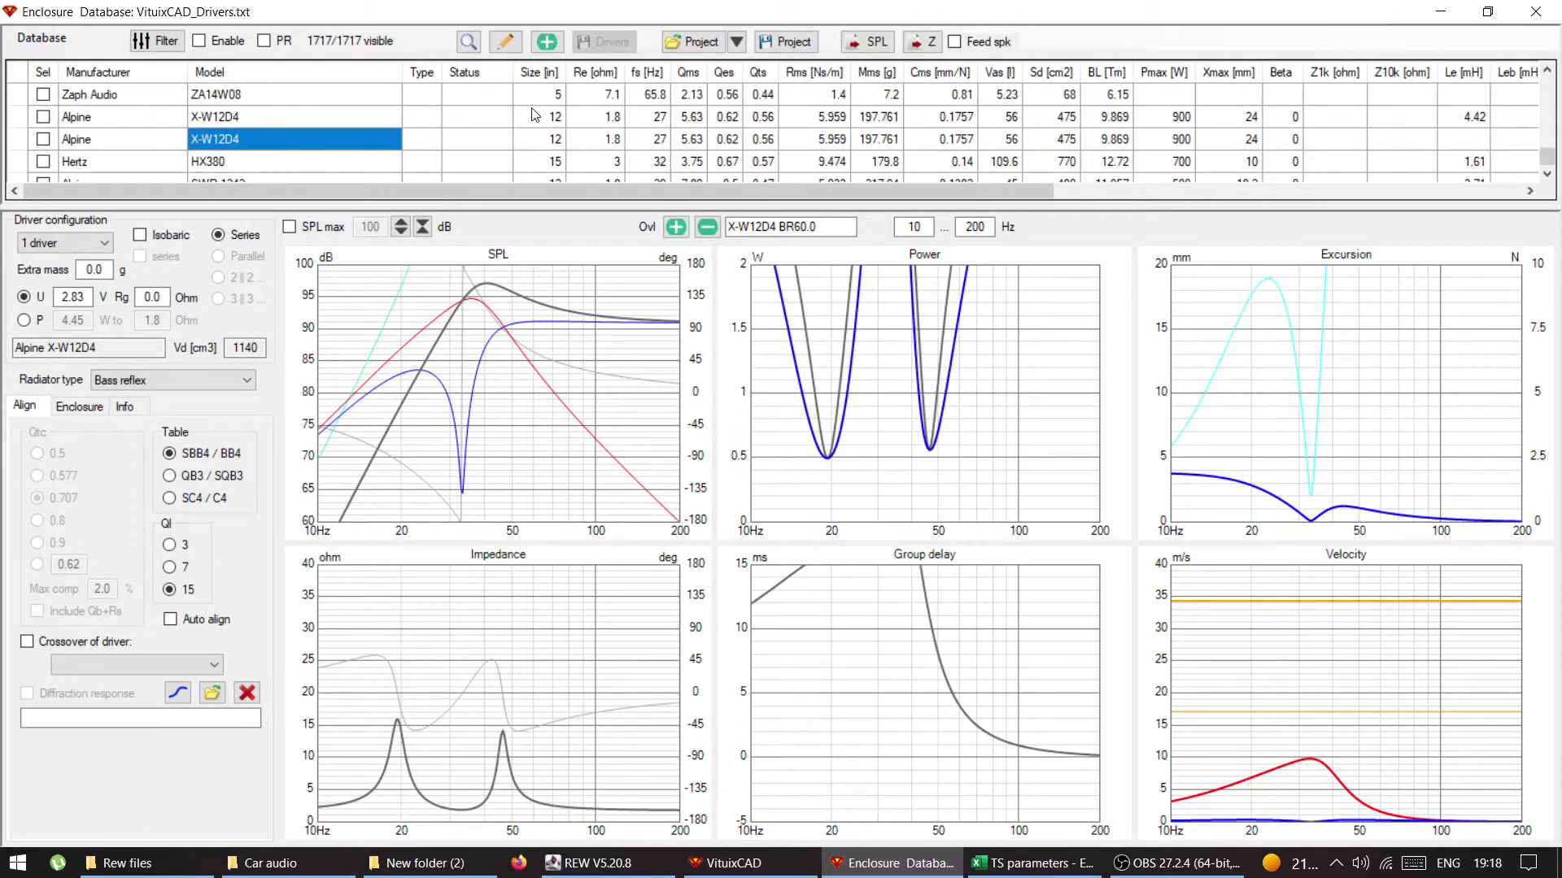
pyautogui.click(546, 43)
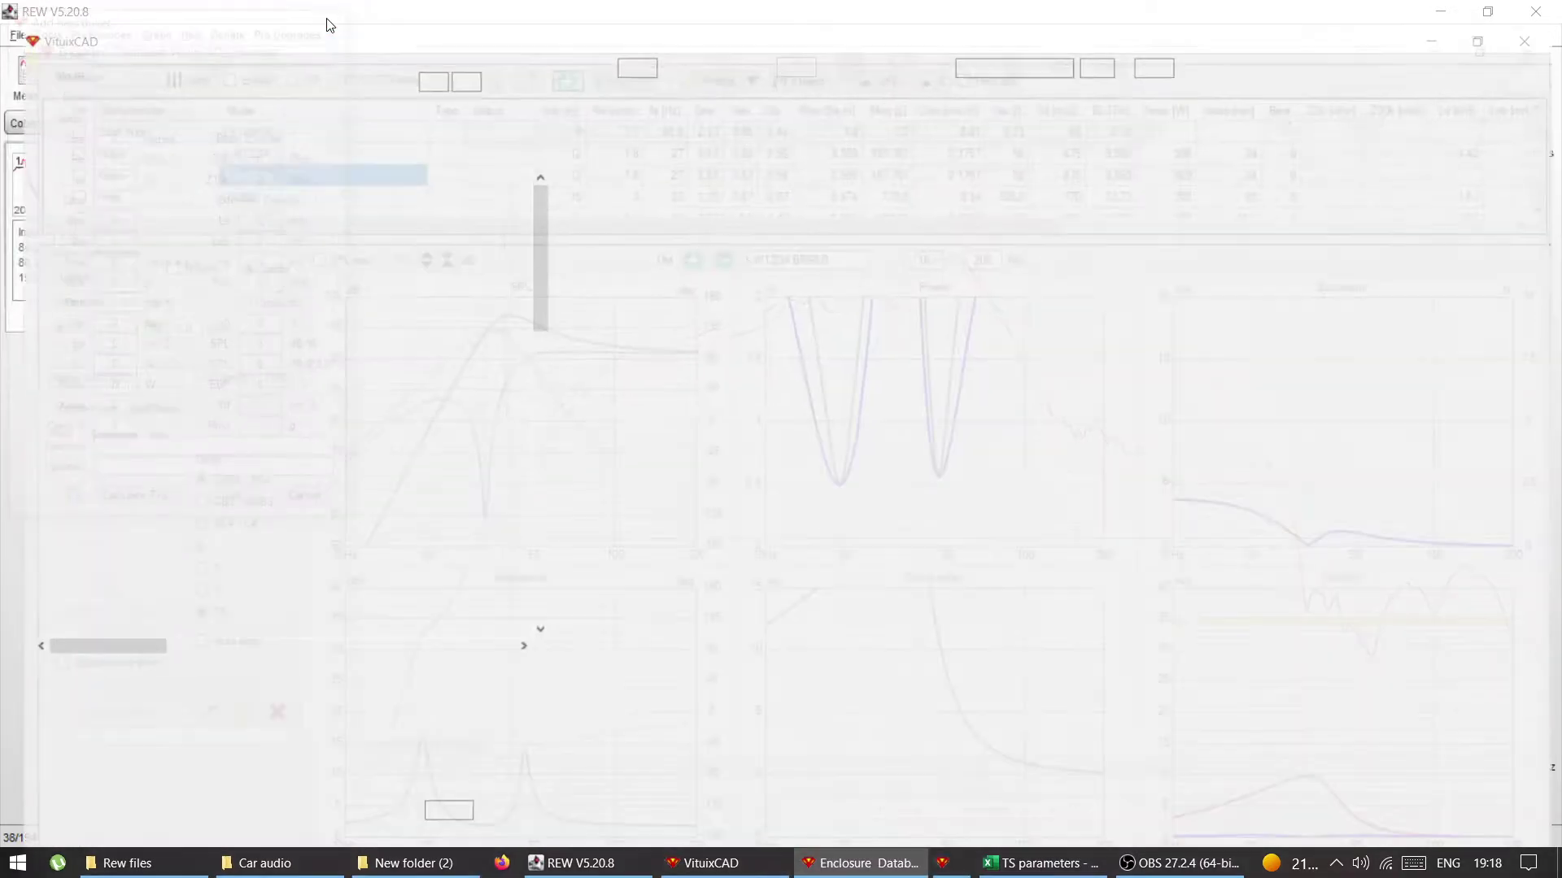
pyautogui.click(336, 13)
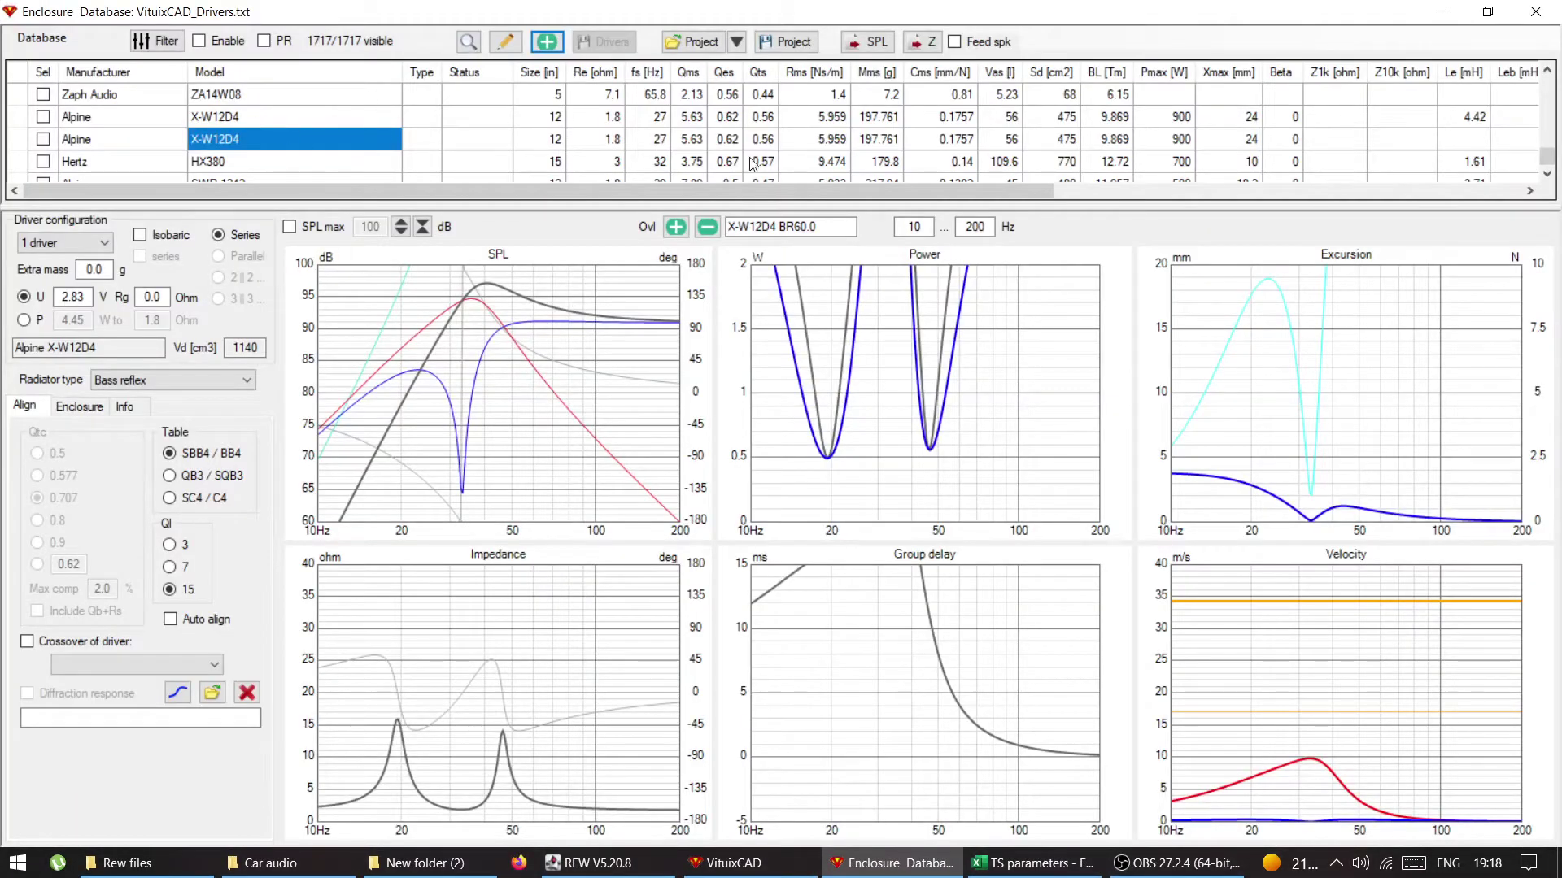
pyautogui.click(65, 407)
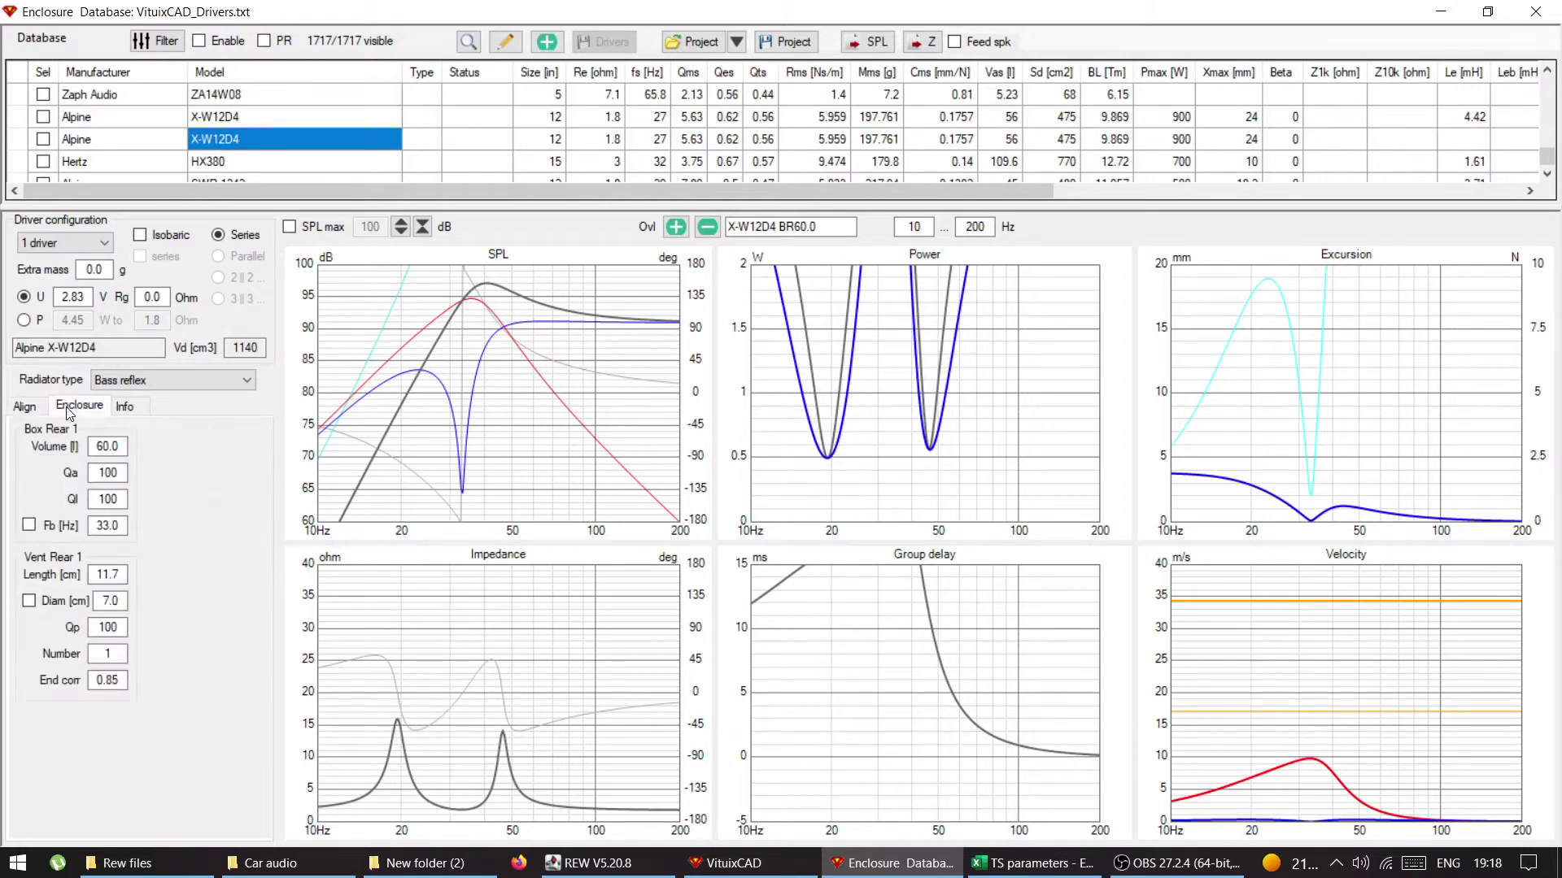
# Model the Alpine X-W12D4 in a closed 48-litre box and start the Total SPL export
pyautogui.click(130, 380)
pyautogui.click(118, 414)
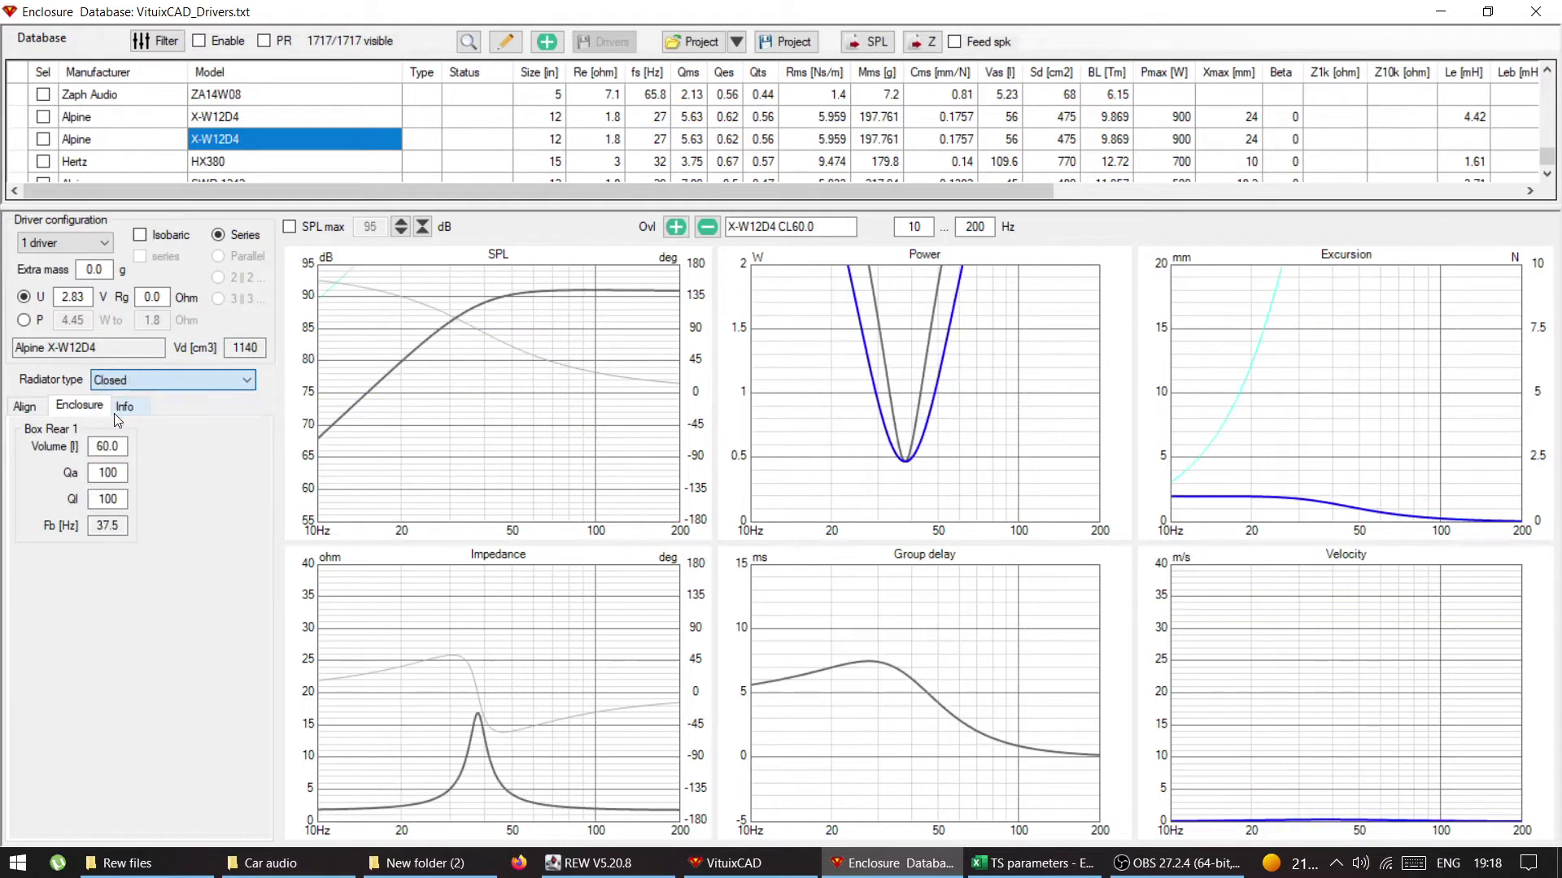
pyautogui.doubleClick(113, 447)
pyautogui.write('48')
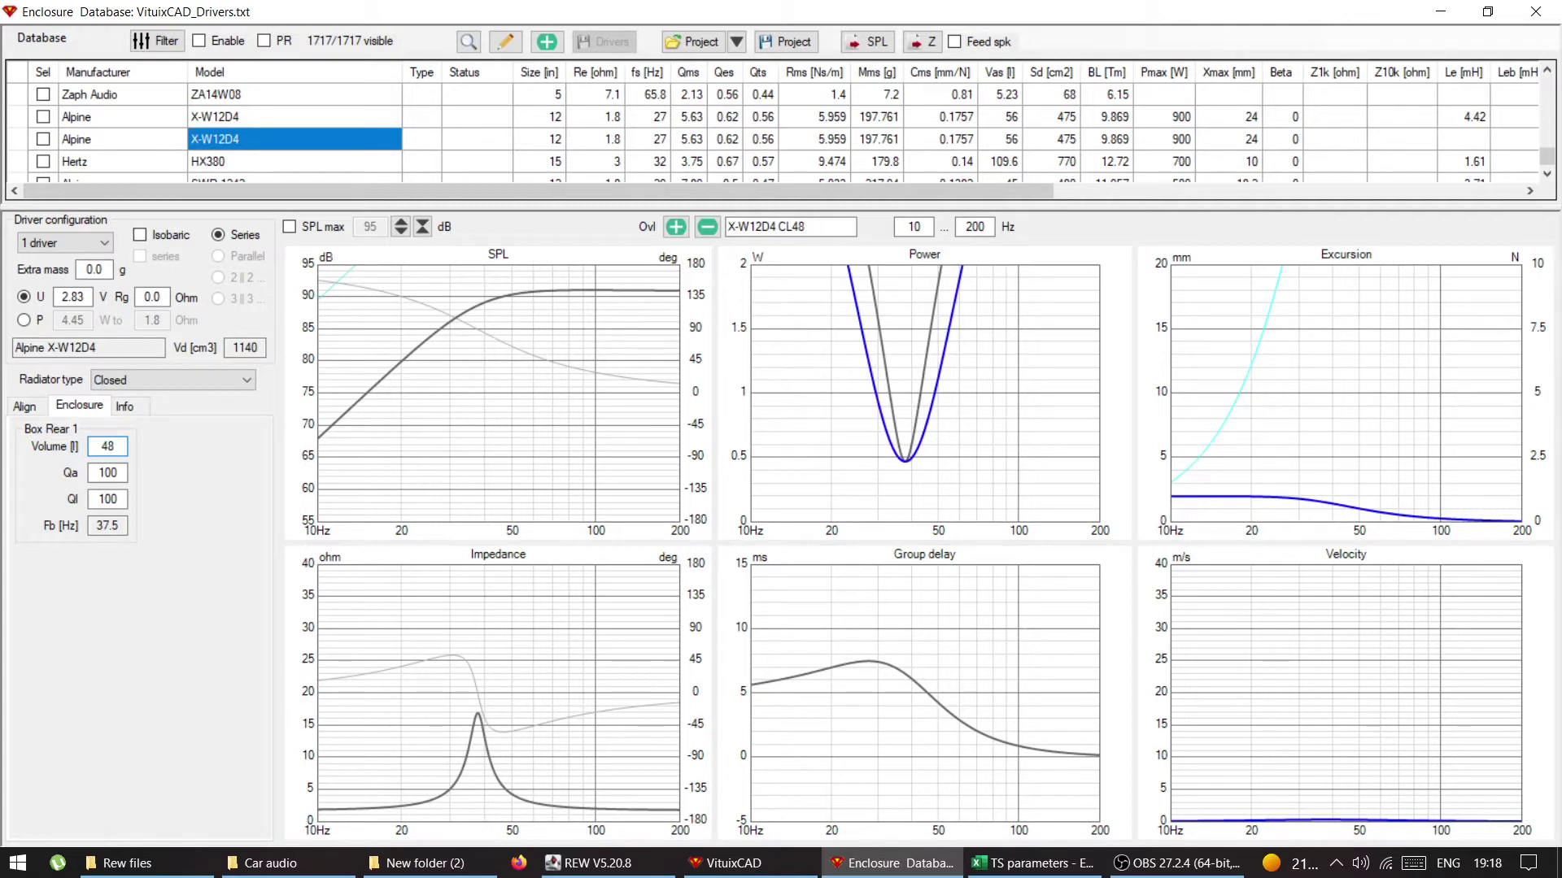
pyautogui.press('Return')
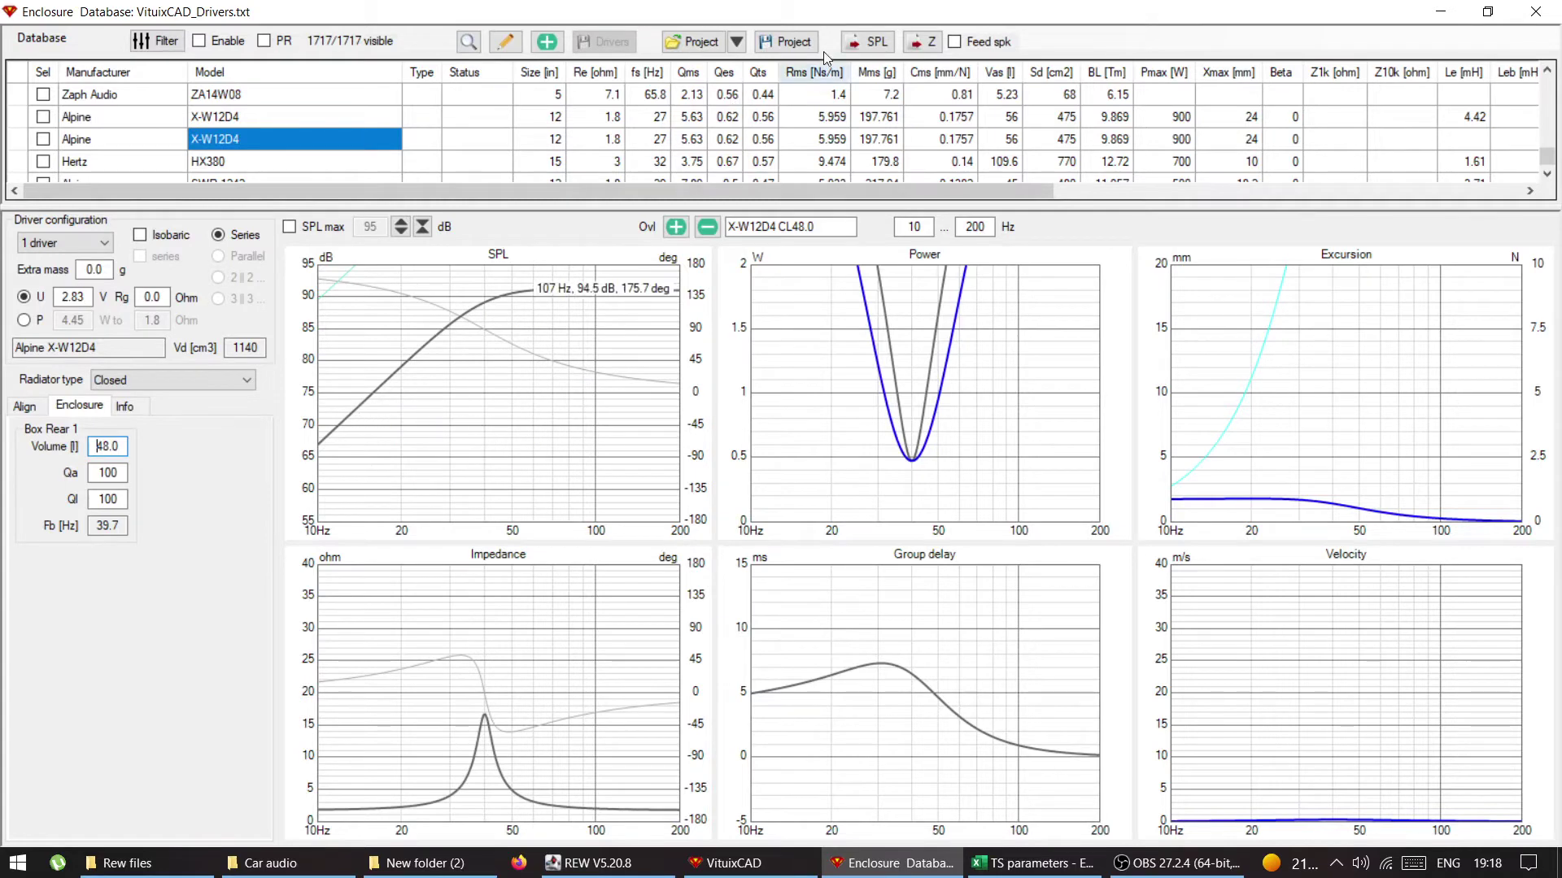
pyautogui.click(871, 44)
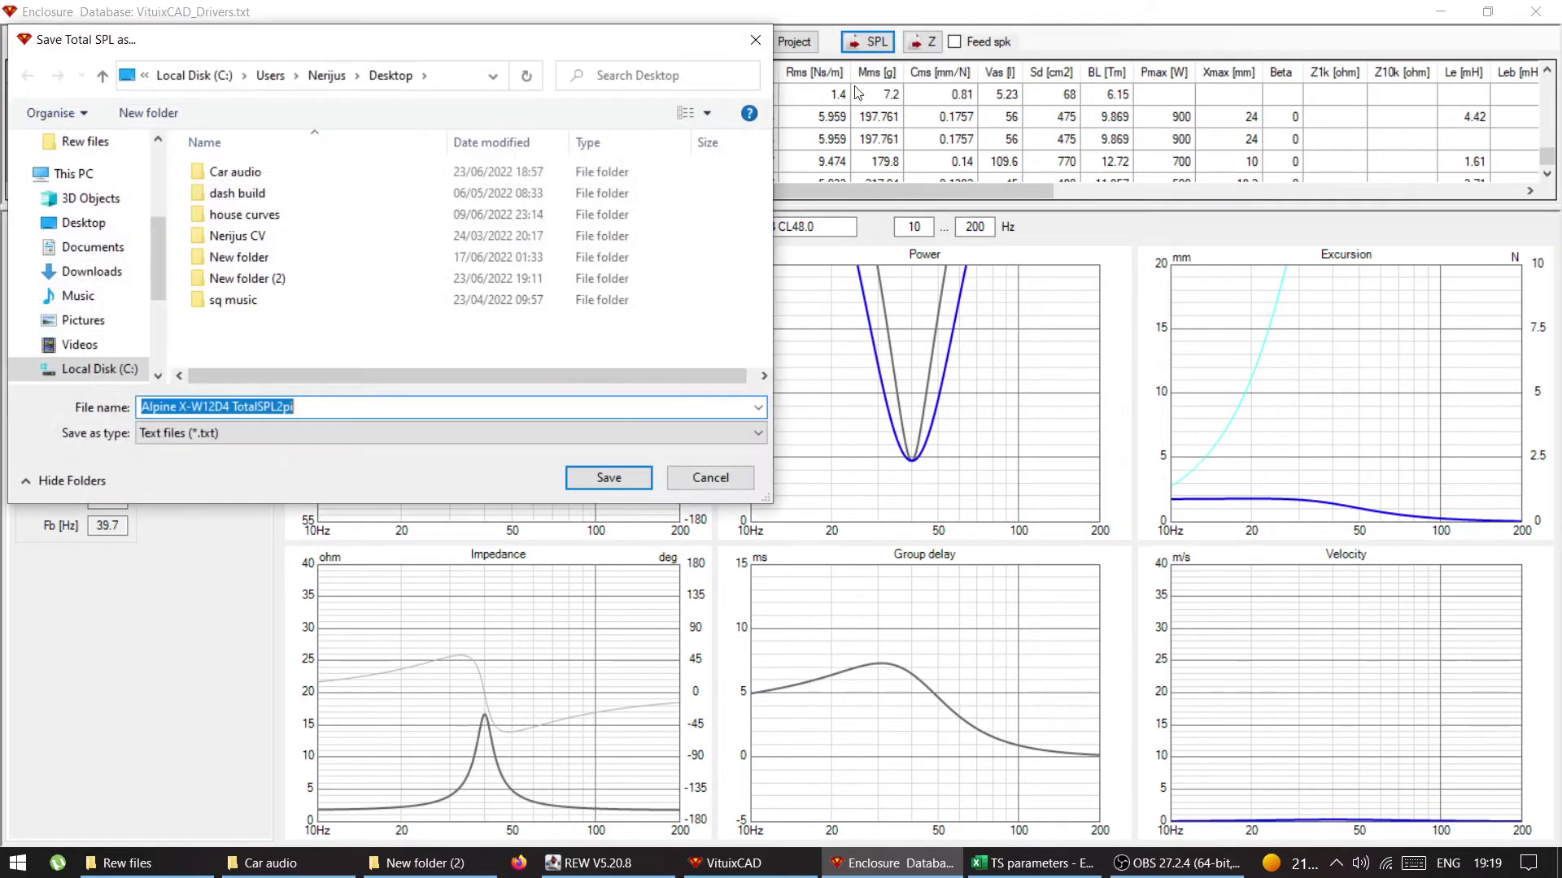
# Browse to New folder (2) in the save dialog, then cancel the export
pyautogui.doubleClick(244, 280)
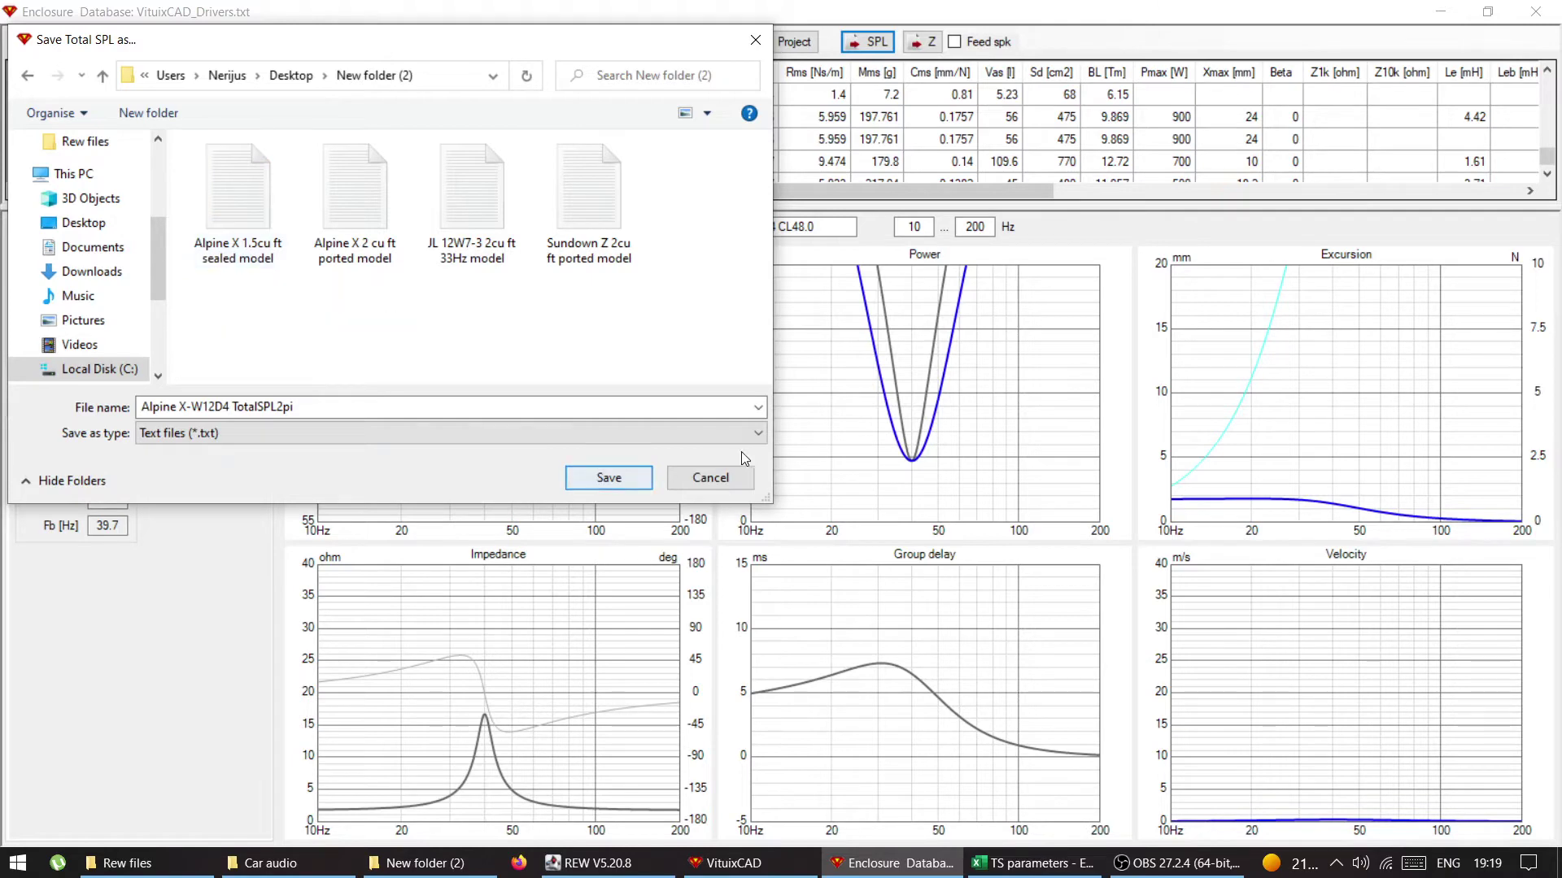
pyautogui.click(710, 478)
# Revert to a 60.0-litre bass-reflex box tuned at 33.0 Hz and start the Total SPL export
pyautogui.click(162, 380)
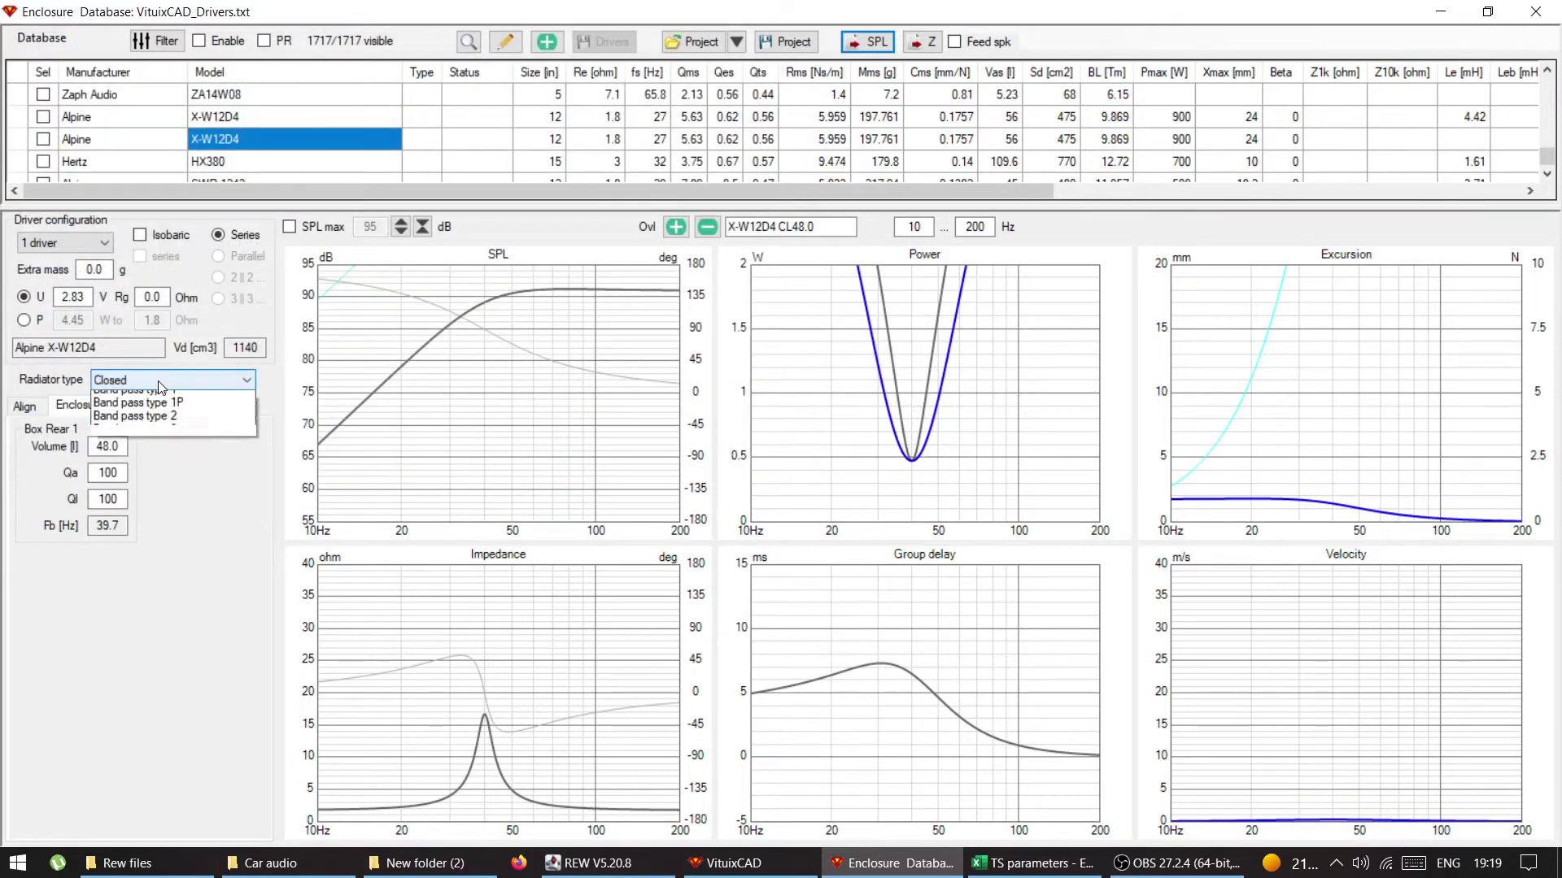
pyautogui.click(135, 428)
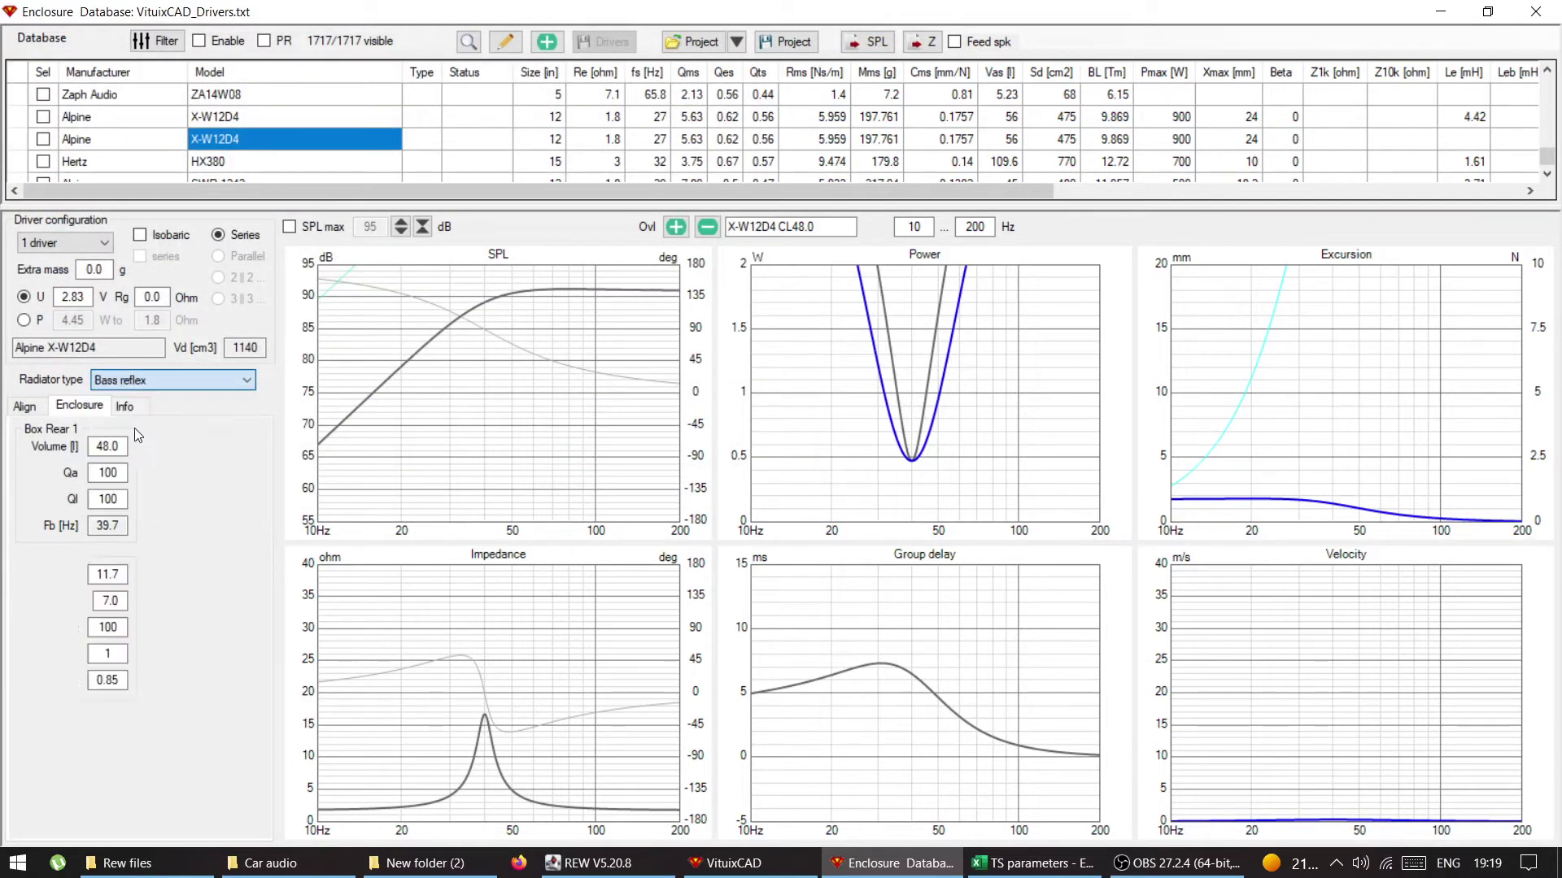
pyautogui.doubleClick(121, 447)
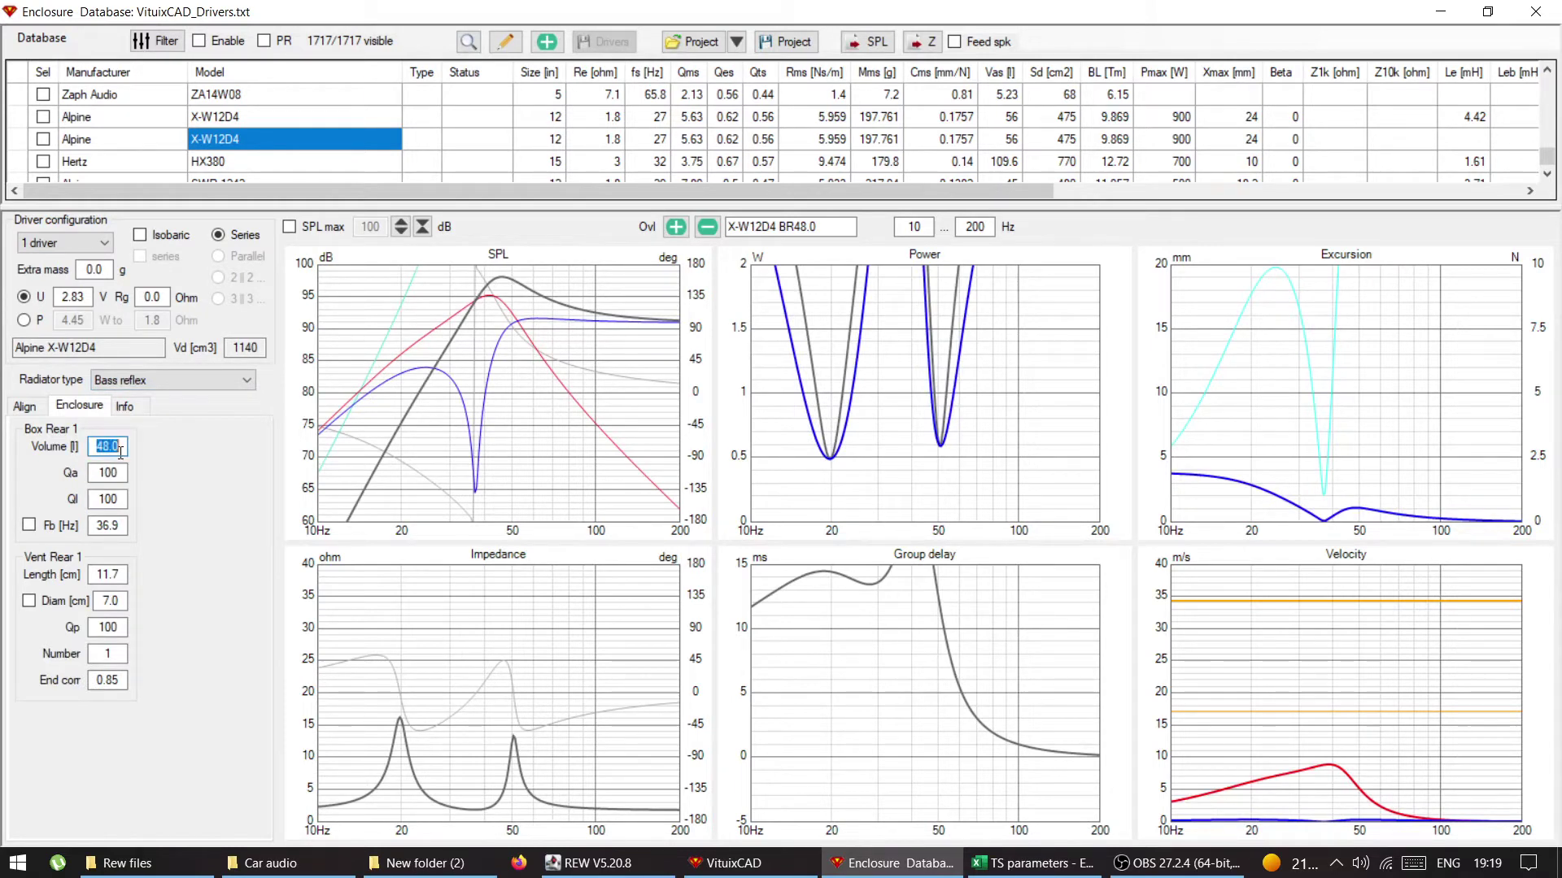
pyautogui.write('60.0')
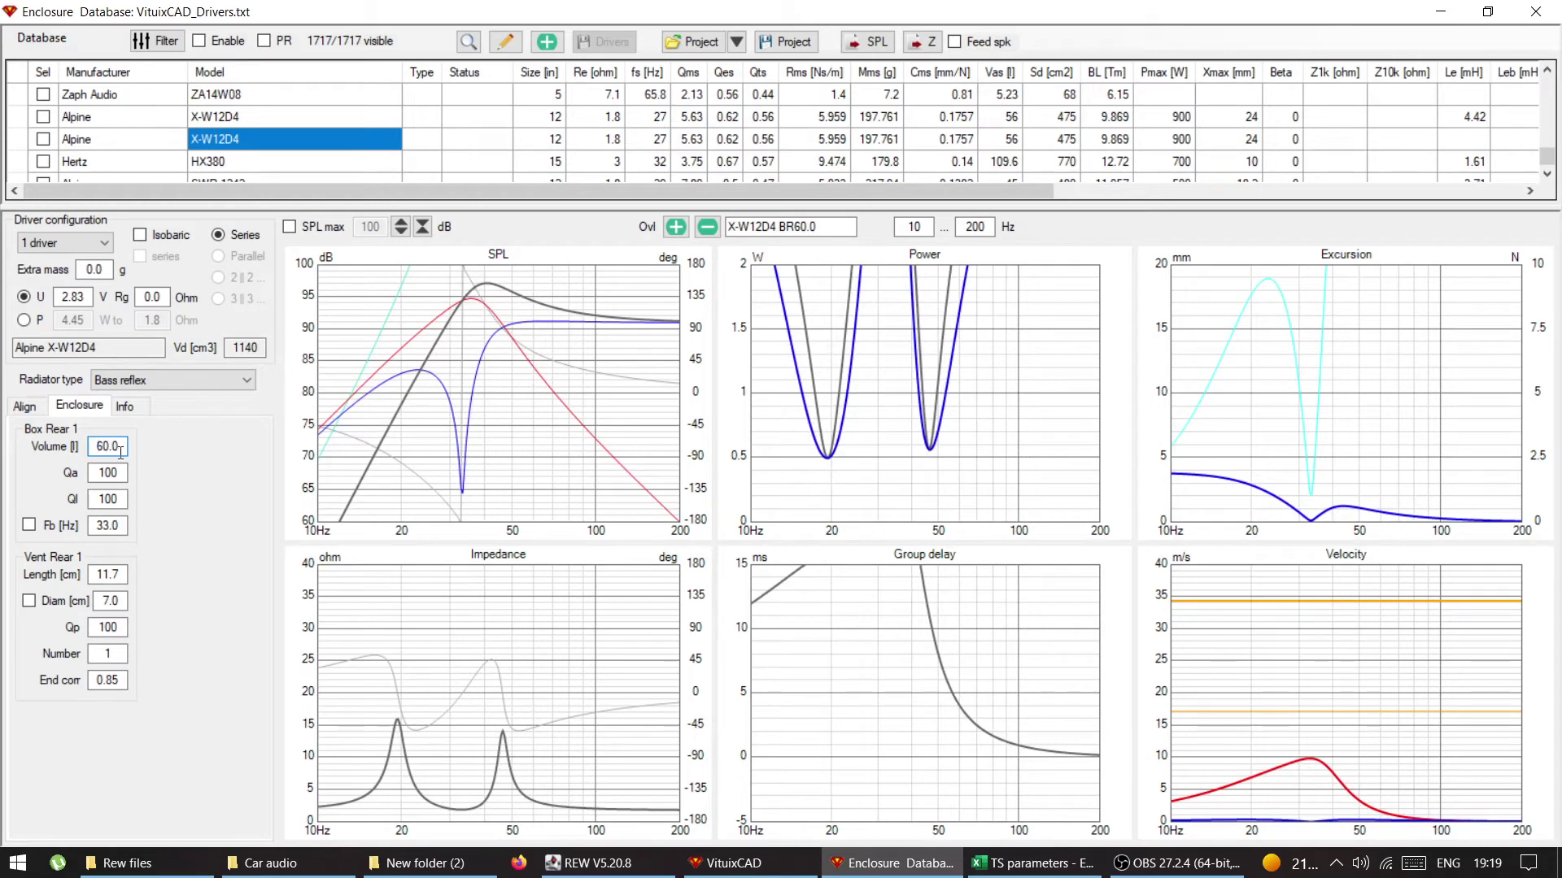
pyautogui.doubleClick(101, 527)
pyautogui.press('Return')
pyautogui.press('XF86AudioRaiseVolume')
pyautogui.press('XF86AudioLowerVolume')
pyautogui.press('XF86AudioLowerVolume')
pyautogui.press('XF86AudioLowerVolume')
pyautogui.press('XF86AudioLowerVolume')
pyautogui.press('XF86AudioLowerVolume')
pyautogui.press('XF86AudioLowerVolume')
pyautogui.press('XF86AudioLowerVolume')
pyautogui.press('XF86AudioLowerVolume')
pyautogui.press('XF86AudioLowerVolume')
pyautogui.press('XF86AudioLowerVolume')
pyautogui.press('XF86AudioLowerVolume')
pyautogui.press('XF86AudioLowerVolume')
pyautogui.press('XF86AudioLowerVolume')
pyautogui.press('XF86AudioLowerVolume')
pyautogui.press('XF86AudioLowerVolume')
pyautogui.press('XF86AudioLowerVolume')
pyautogui.press('XF86AudioLowerVolume')
pyautogui.press('XF86AudioLowerVolume')
pyautogui.press('XF86AudioLowerVolume')
pyautogui.press('XF86AudioLowerVolume')
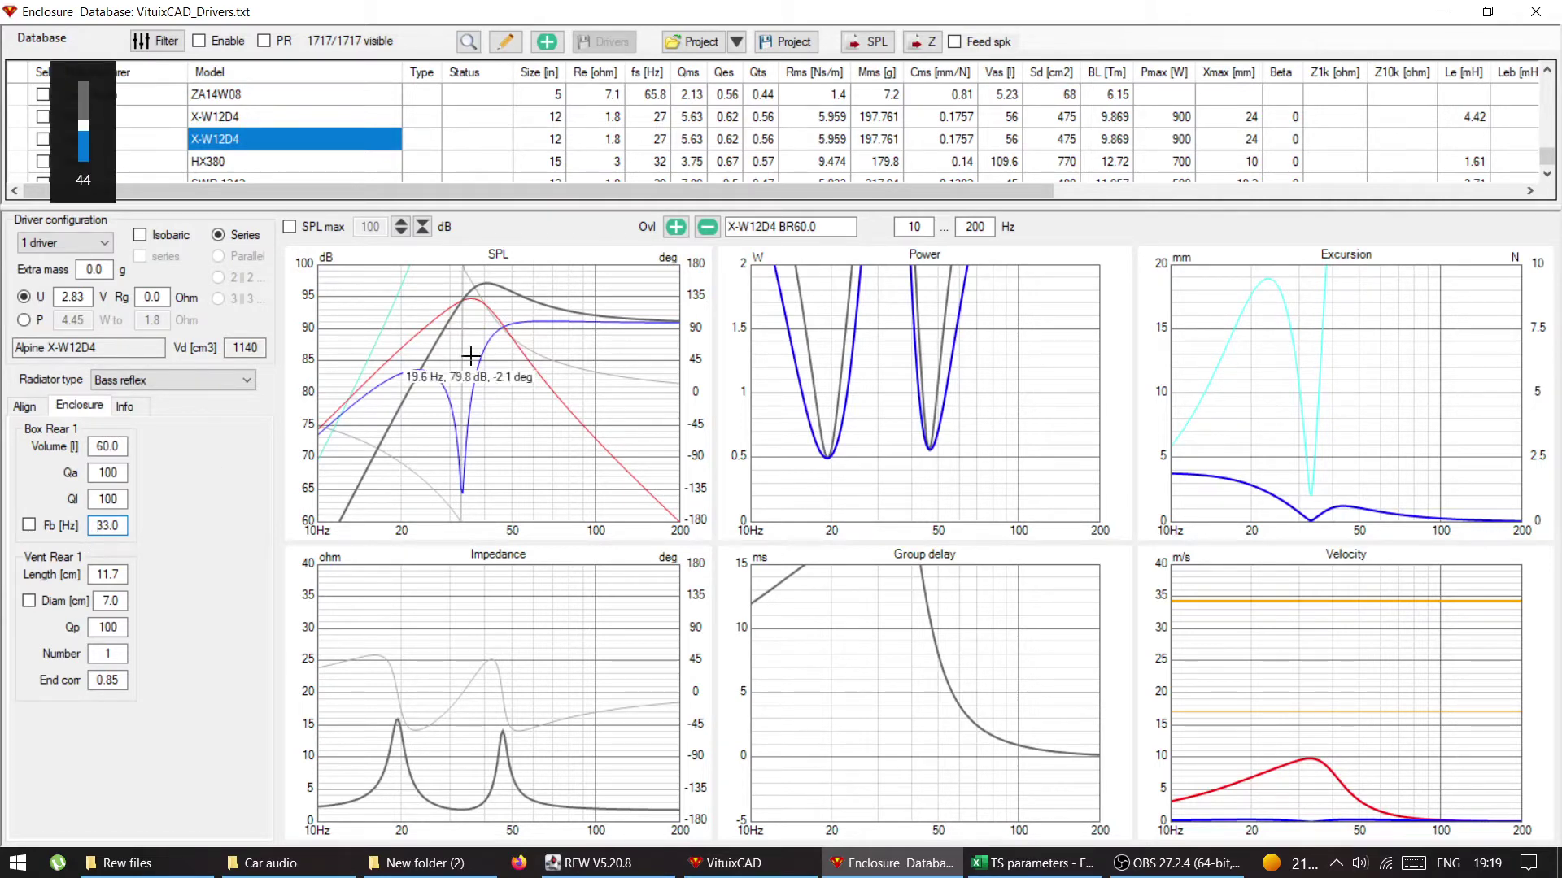
pyautogui.click(860, 51)
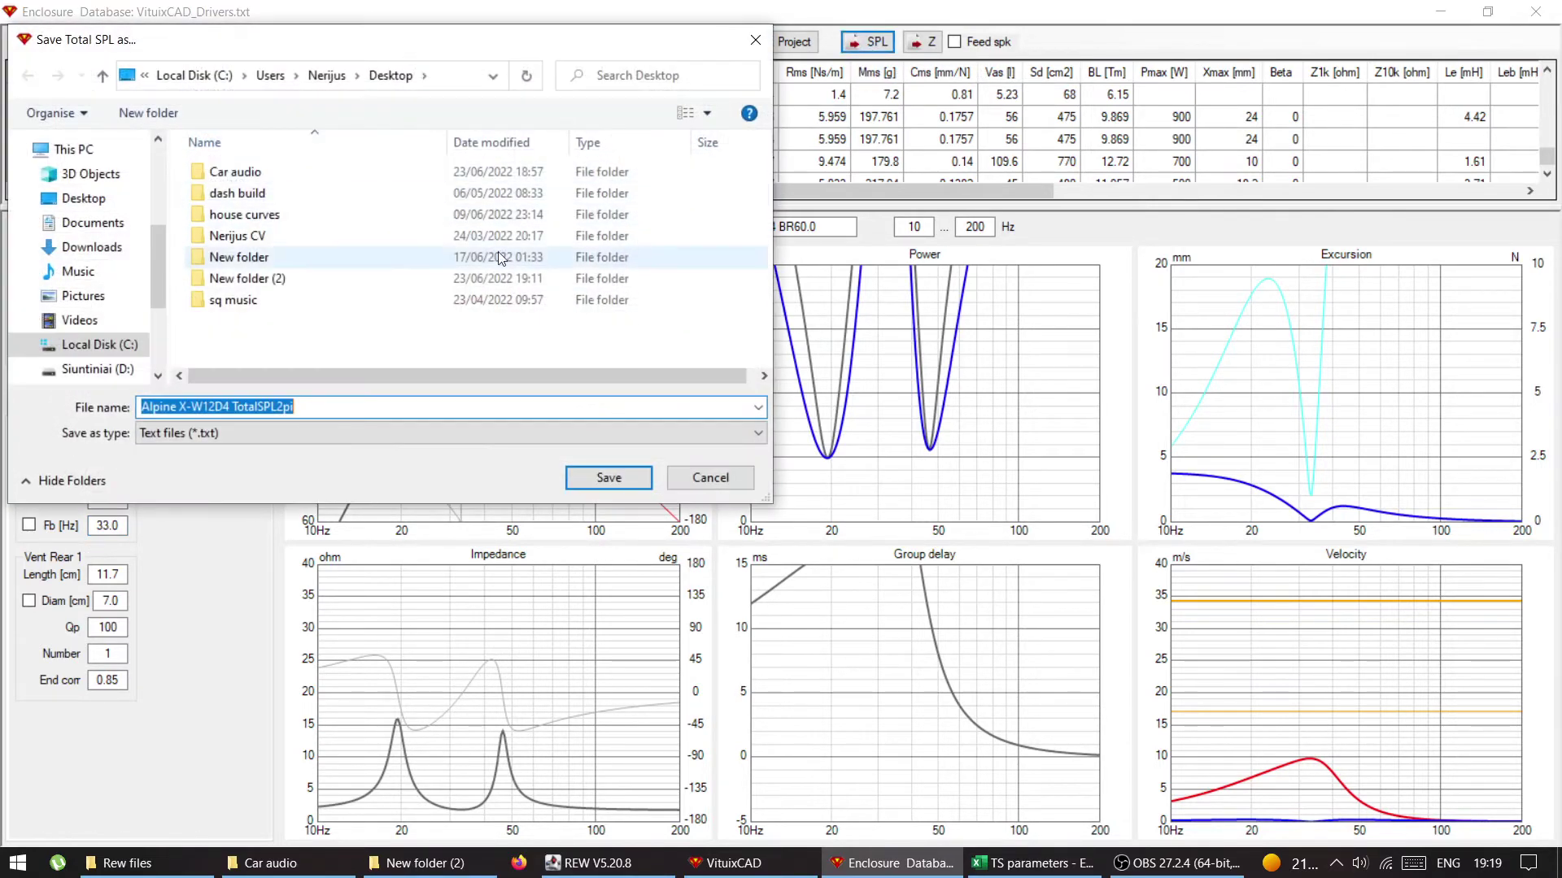
# Check New folder (2) in the save dialog, cancel the export, and hide the enclosure window
pyautogui.doubleClick(252, 279)
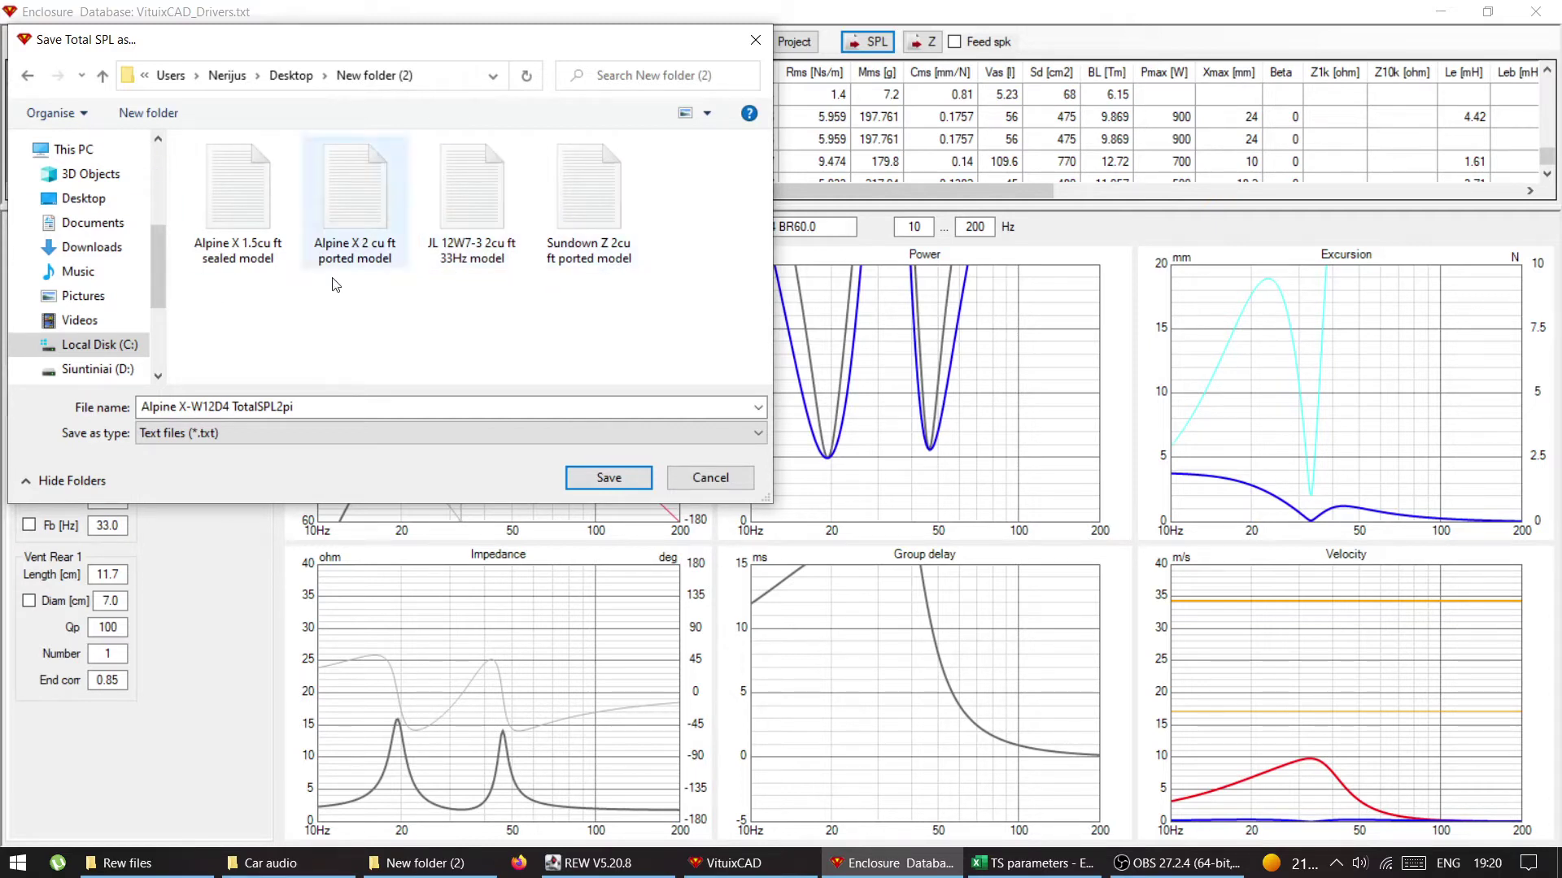
pyautogui.click(712, 486)
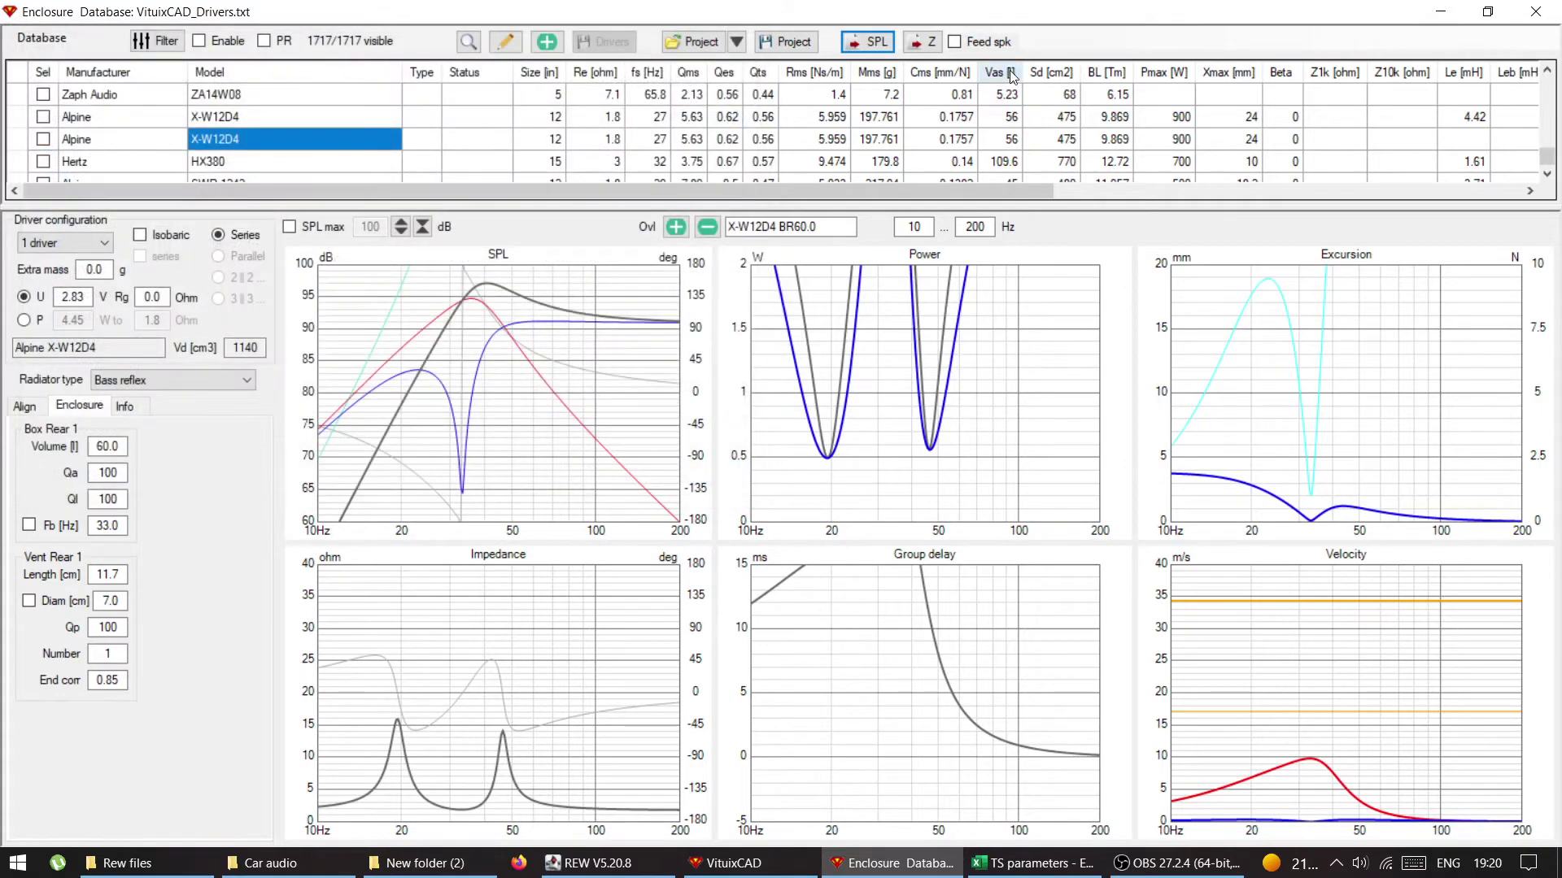
pyautogui.click(1450, 8)
# Drag the 'Alpine X 1.5cu ft sealed model' file from Explorer into REW, then maximise REW
pyautogui.click(1437, 11)
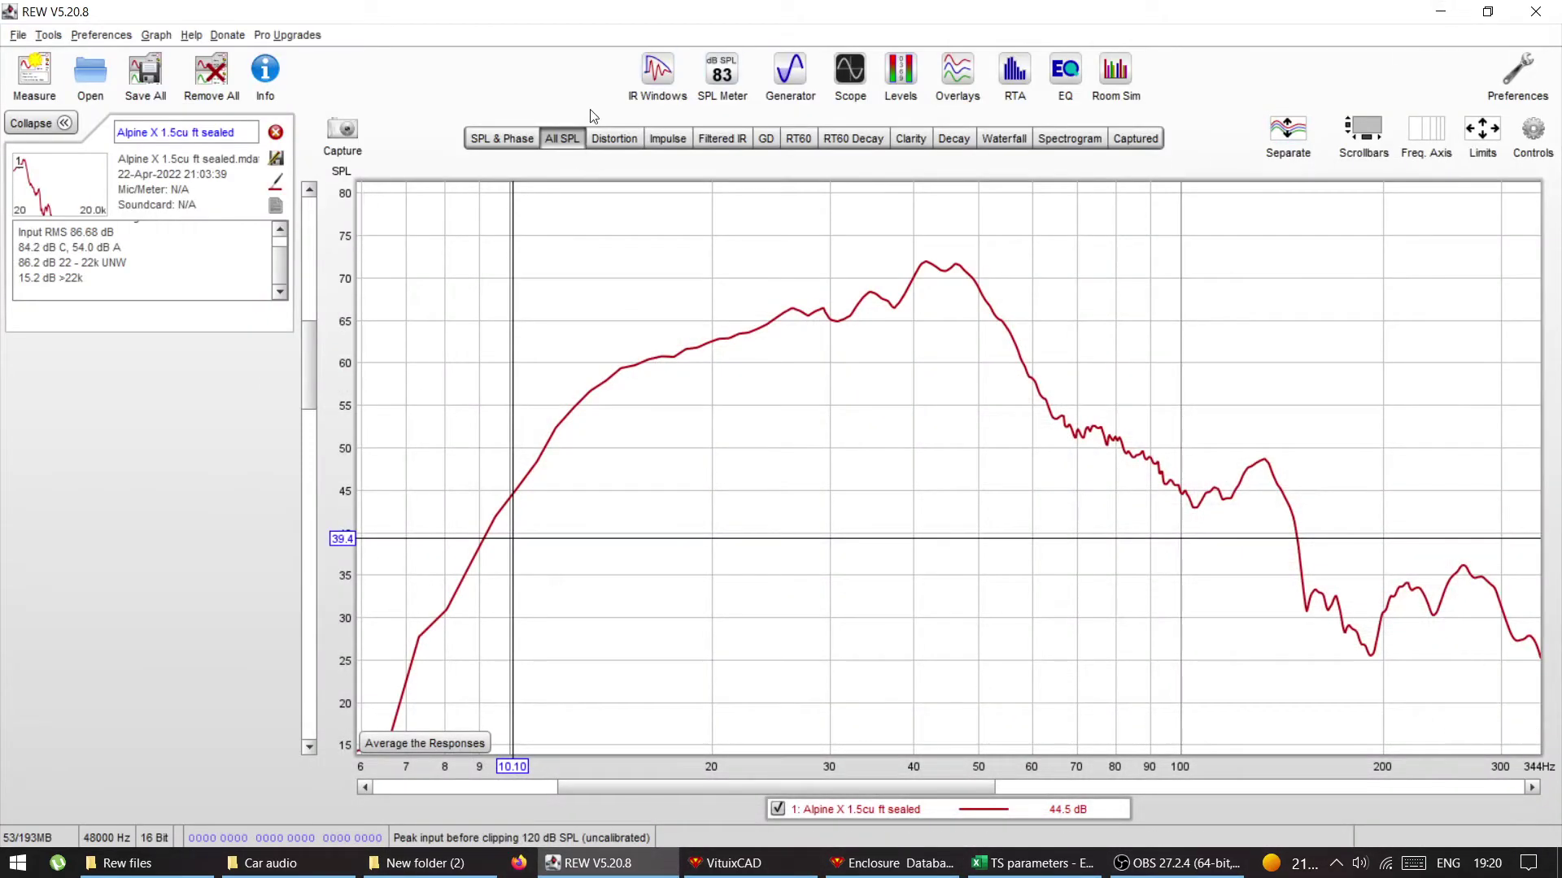
pyautogui.moveTo(567, 28); pyautogui.dragTo(863, 52)
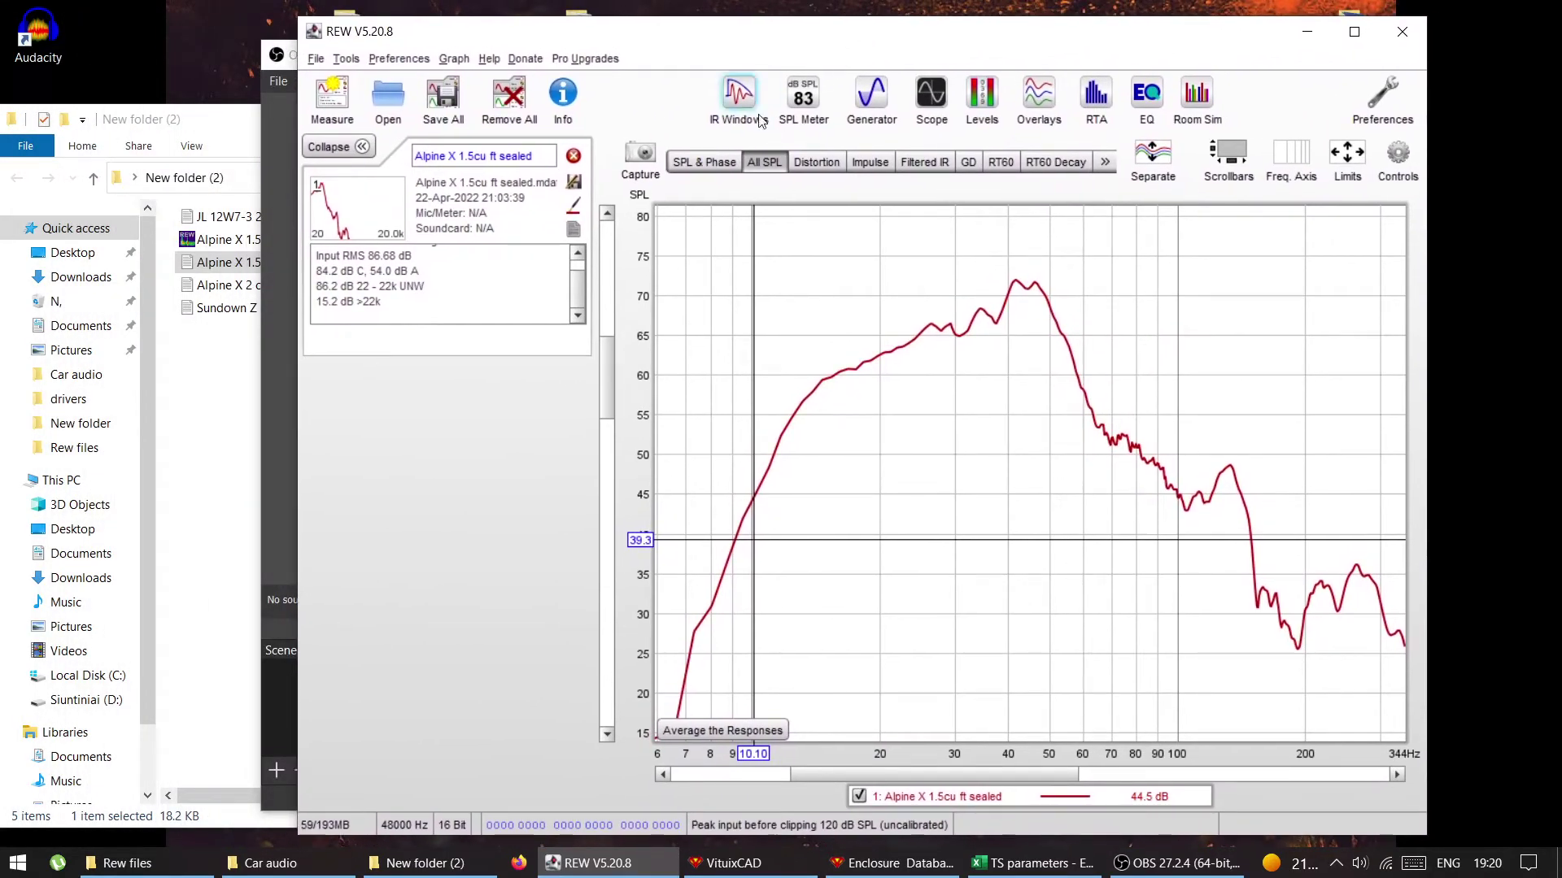
pyautogui.click(221, 364)
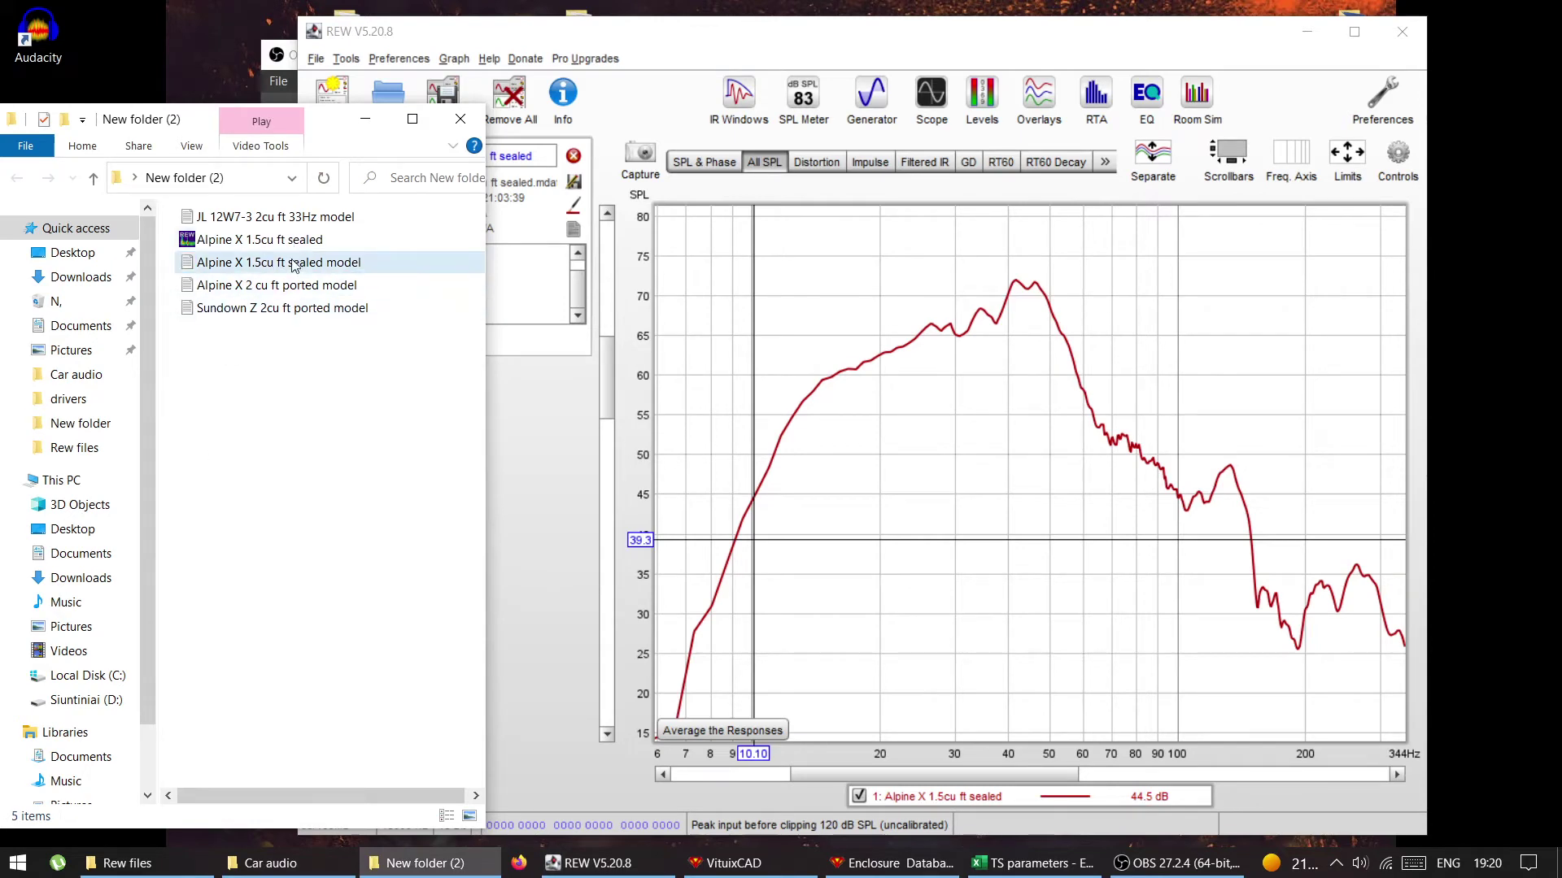
pyautogui.moveTo(292, 269); pyautogui.dragTo(865, 403)
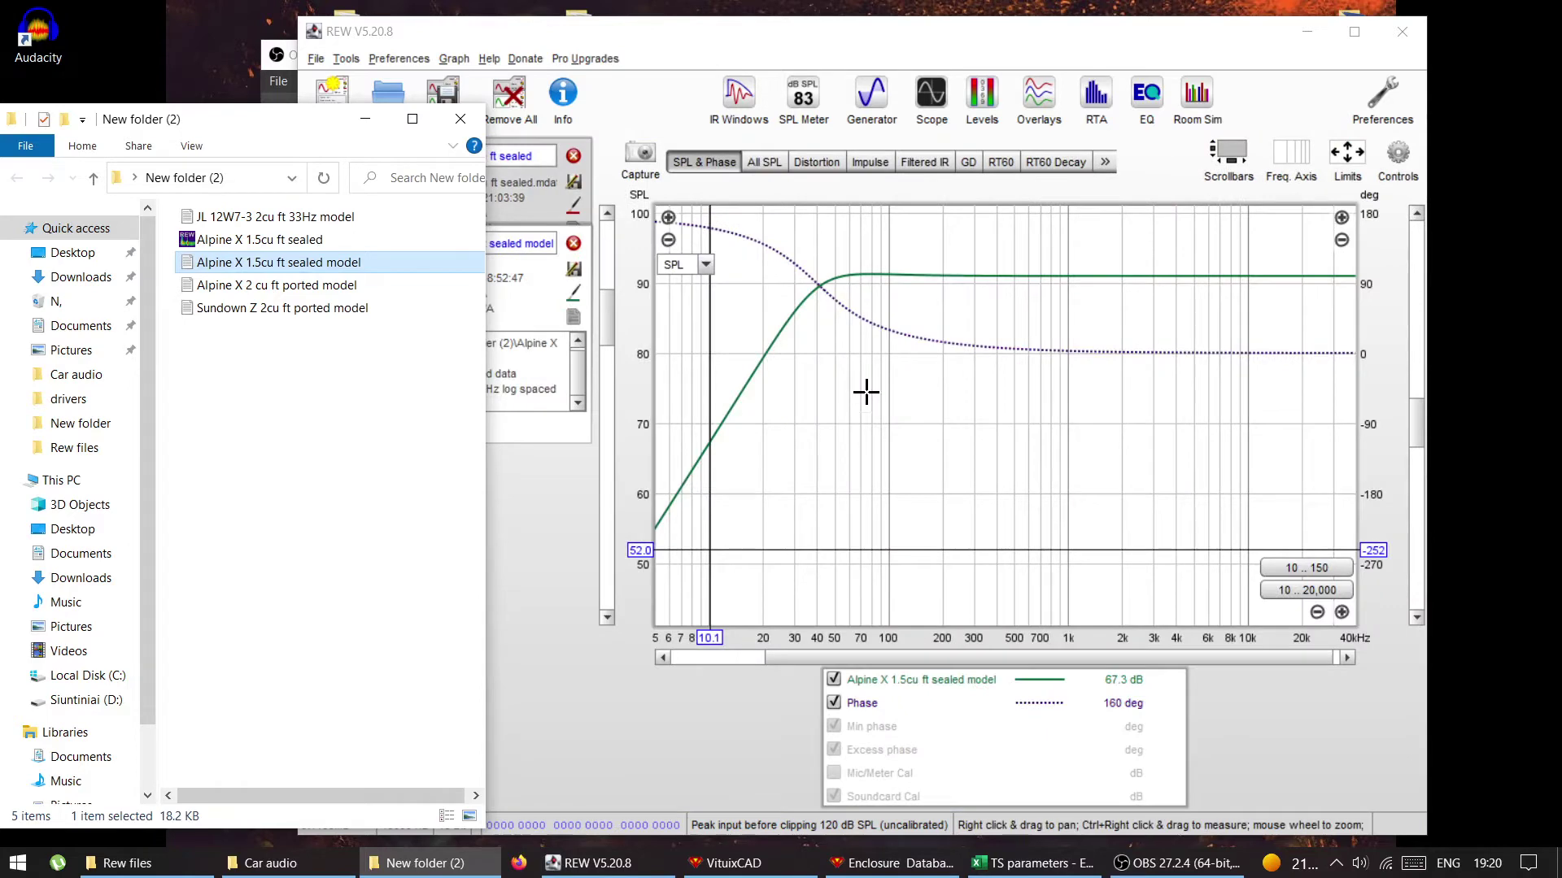
pyautogui.doubleClick(909, 31)
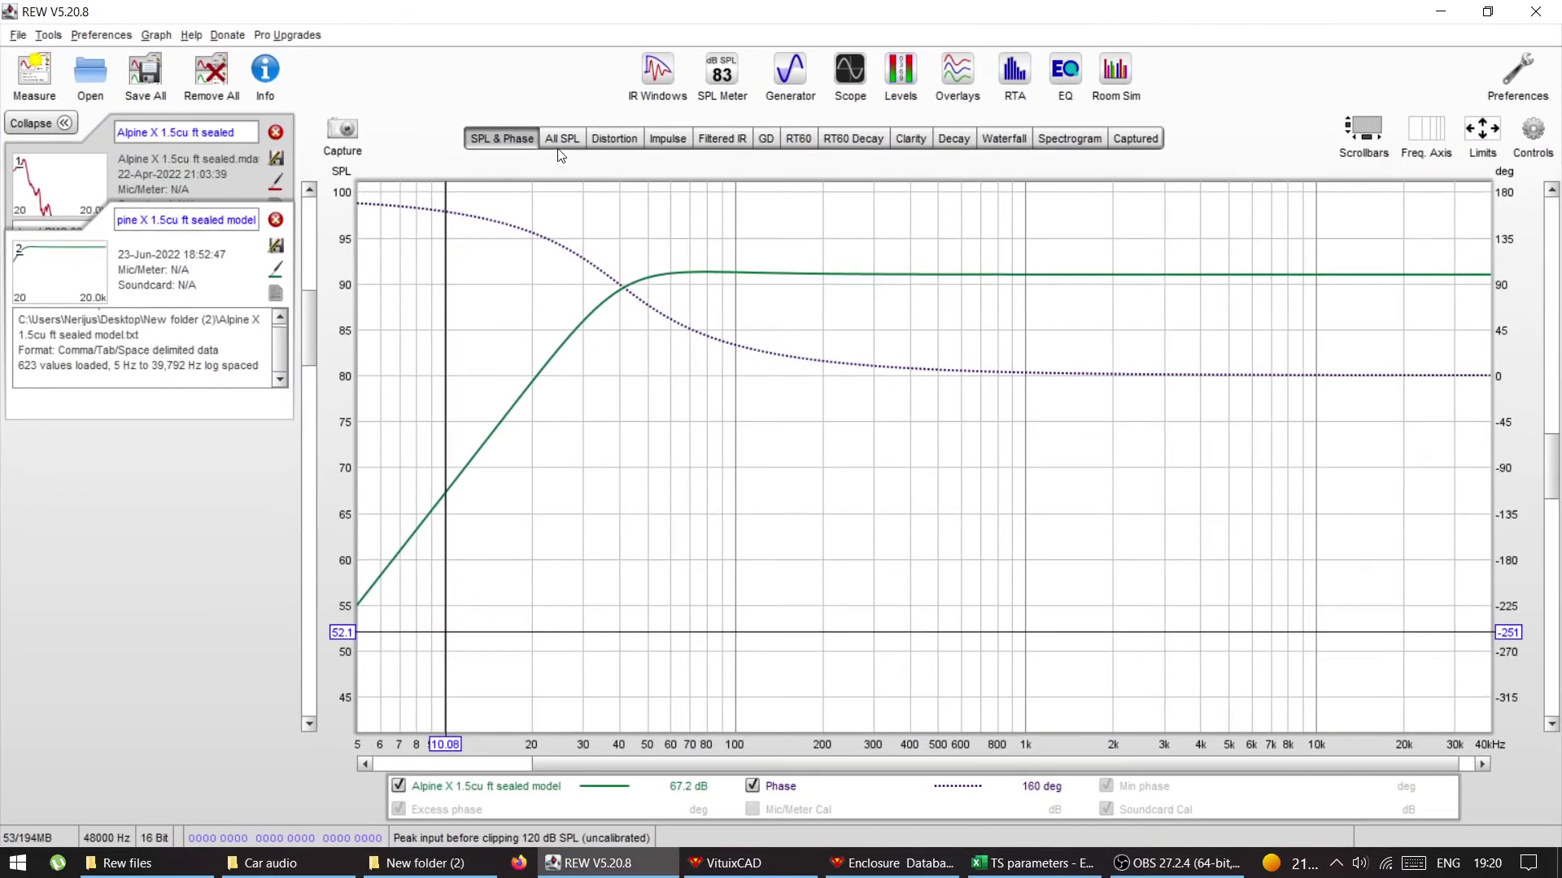
# Overlay the measured and modelled sealed curves on the All SPL graph, scrolling both into view
pyautogui.click(559, 145)
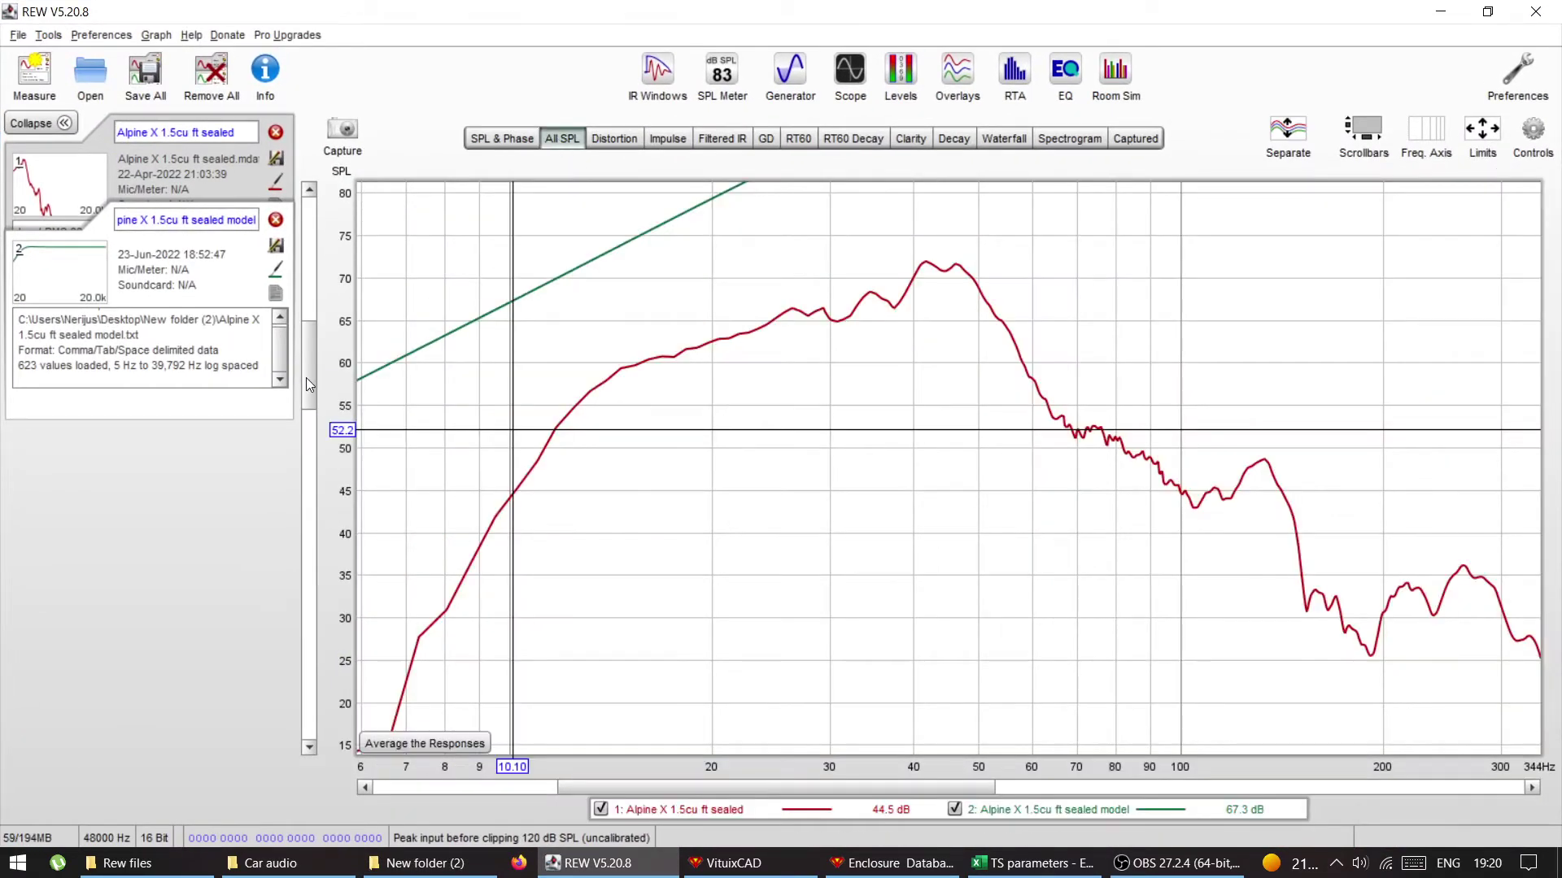
pyautogui.moveTo(305, 378); pyautogui.dragTo(309, 348)
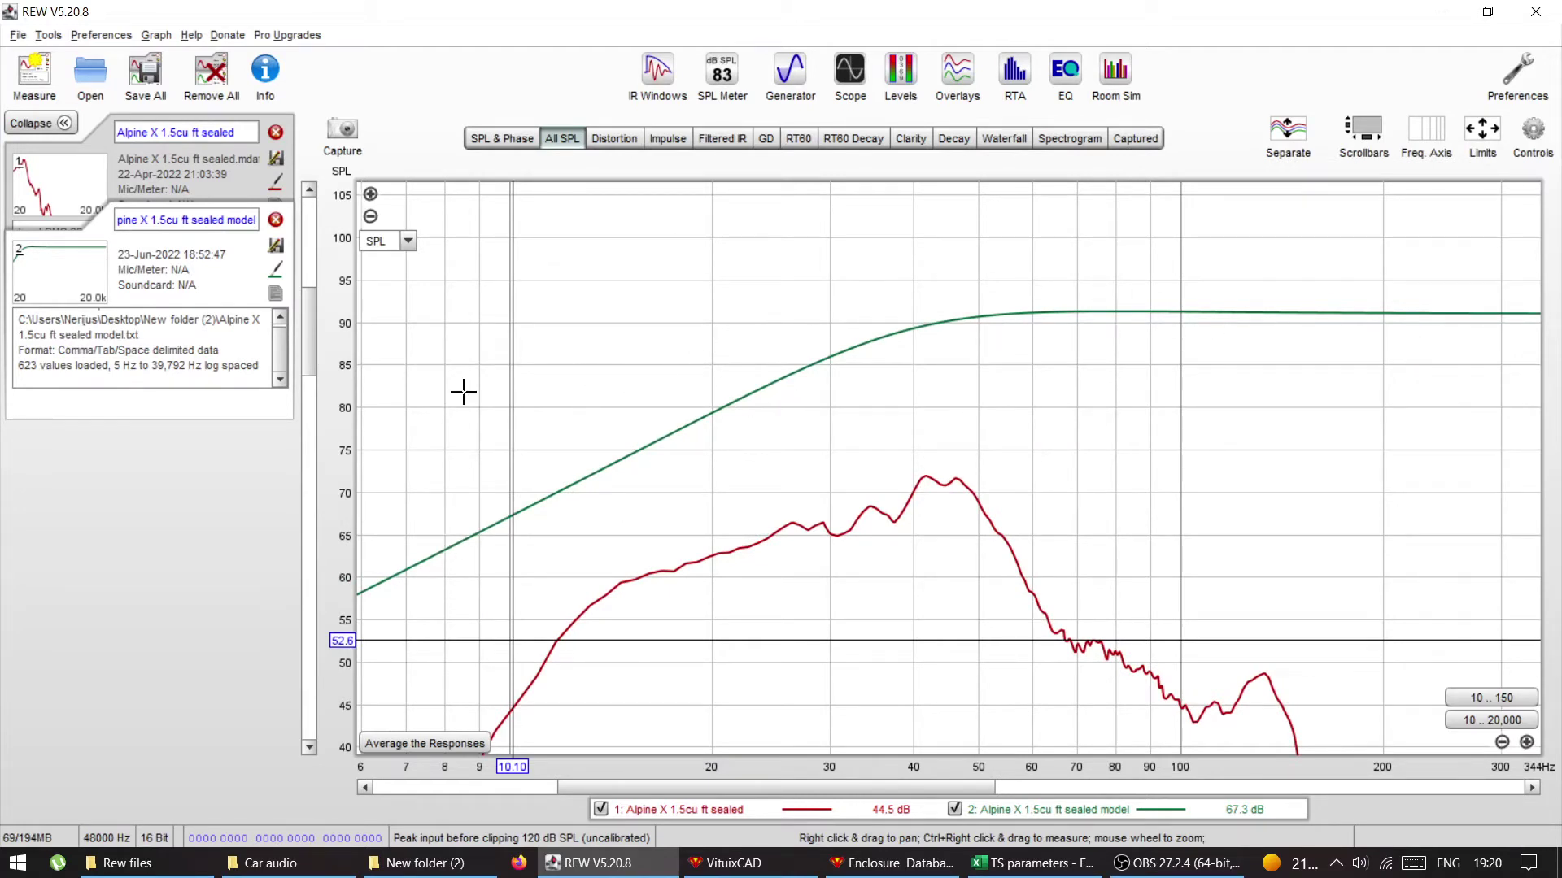
pyautogui.moveTo(310, 340); pyautogui.dragTo(310, 359)
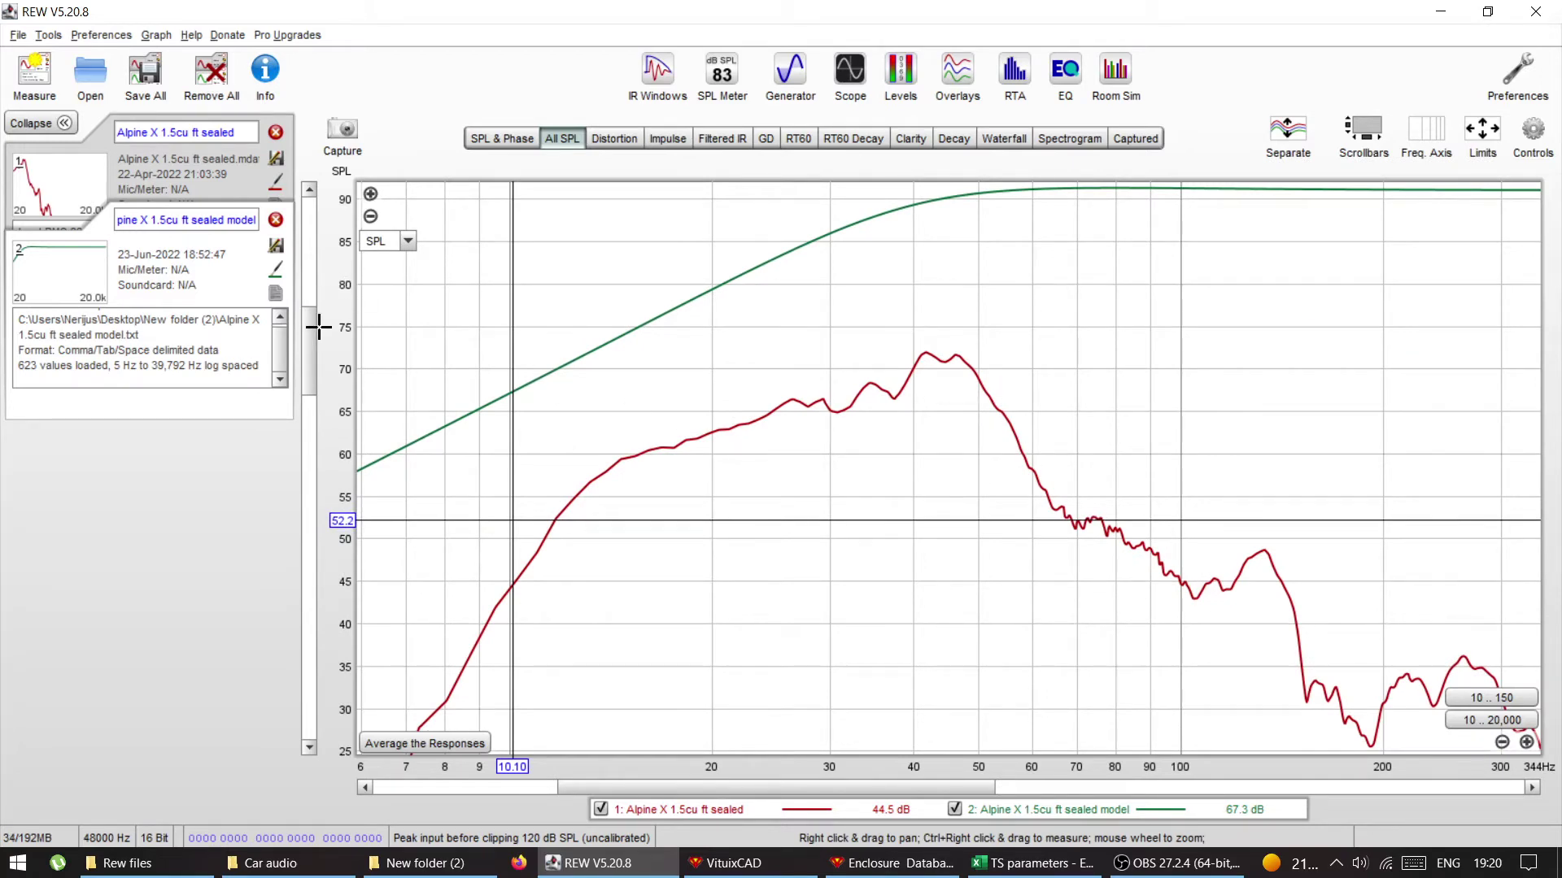
pyautogui.moveTo(310, 355); pyautogui.dragTo(310, 333)
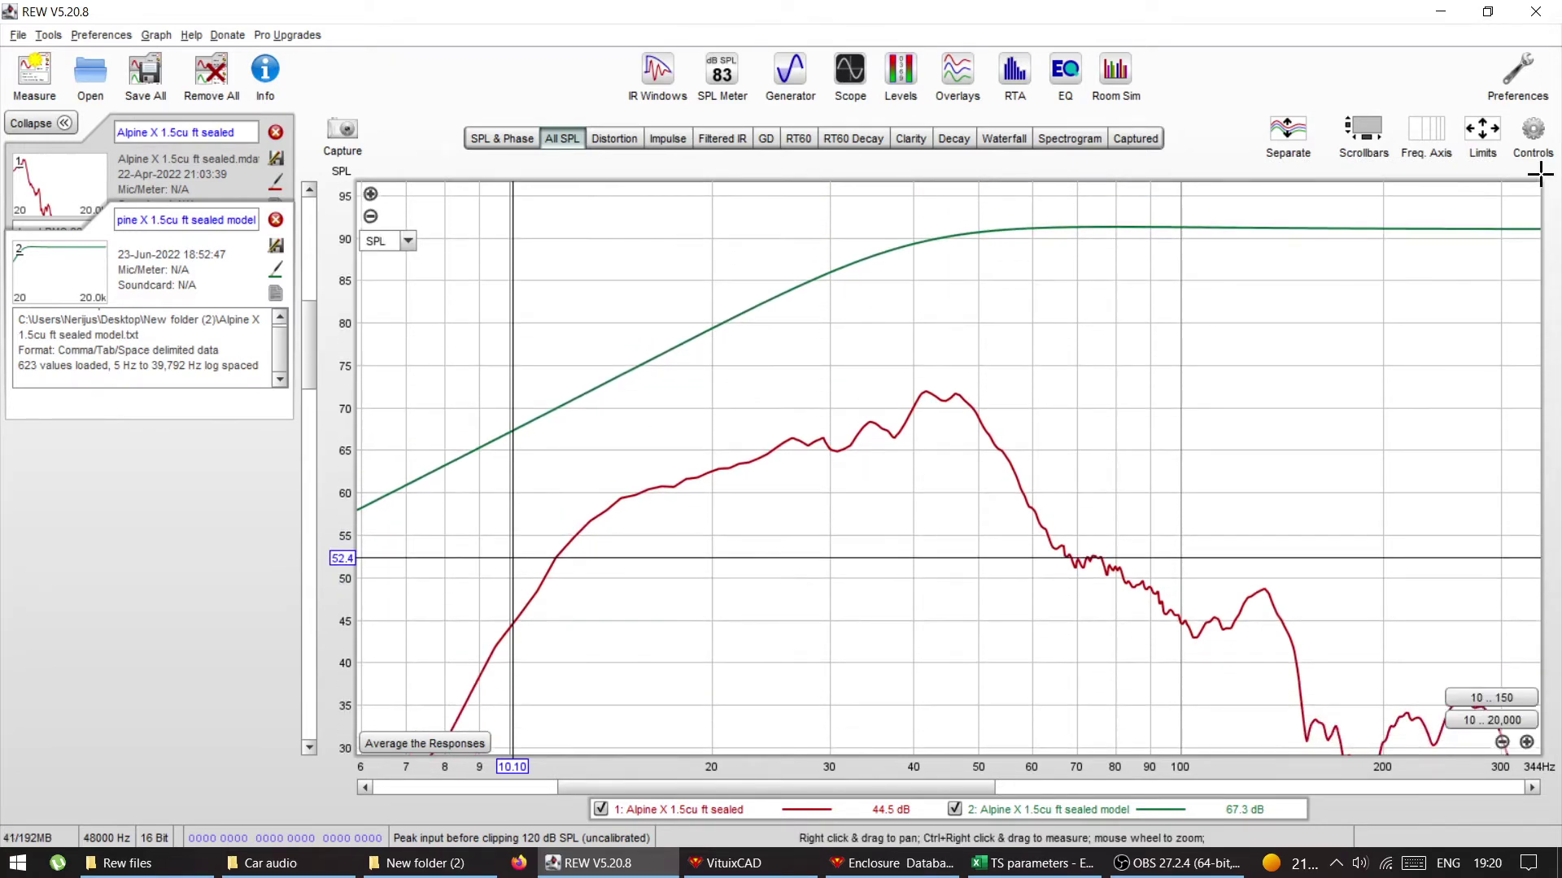
# Generate 'A over B' with Trace arithmetic: measurement 1 divided by the sealed model (measurement 2)
pyautogui.click(1531, 151)
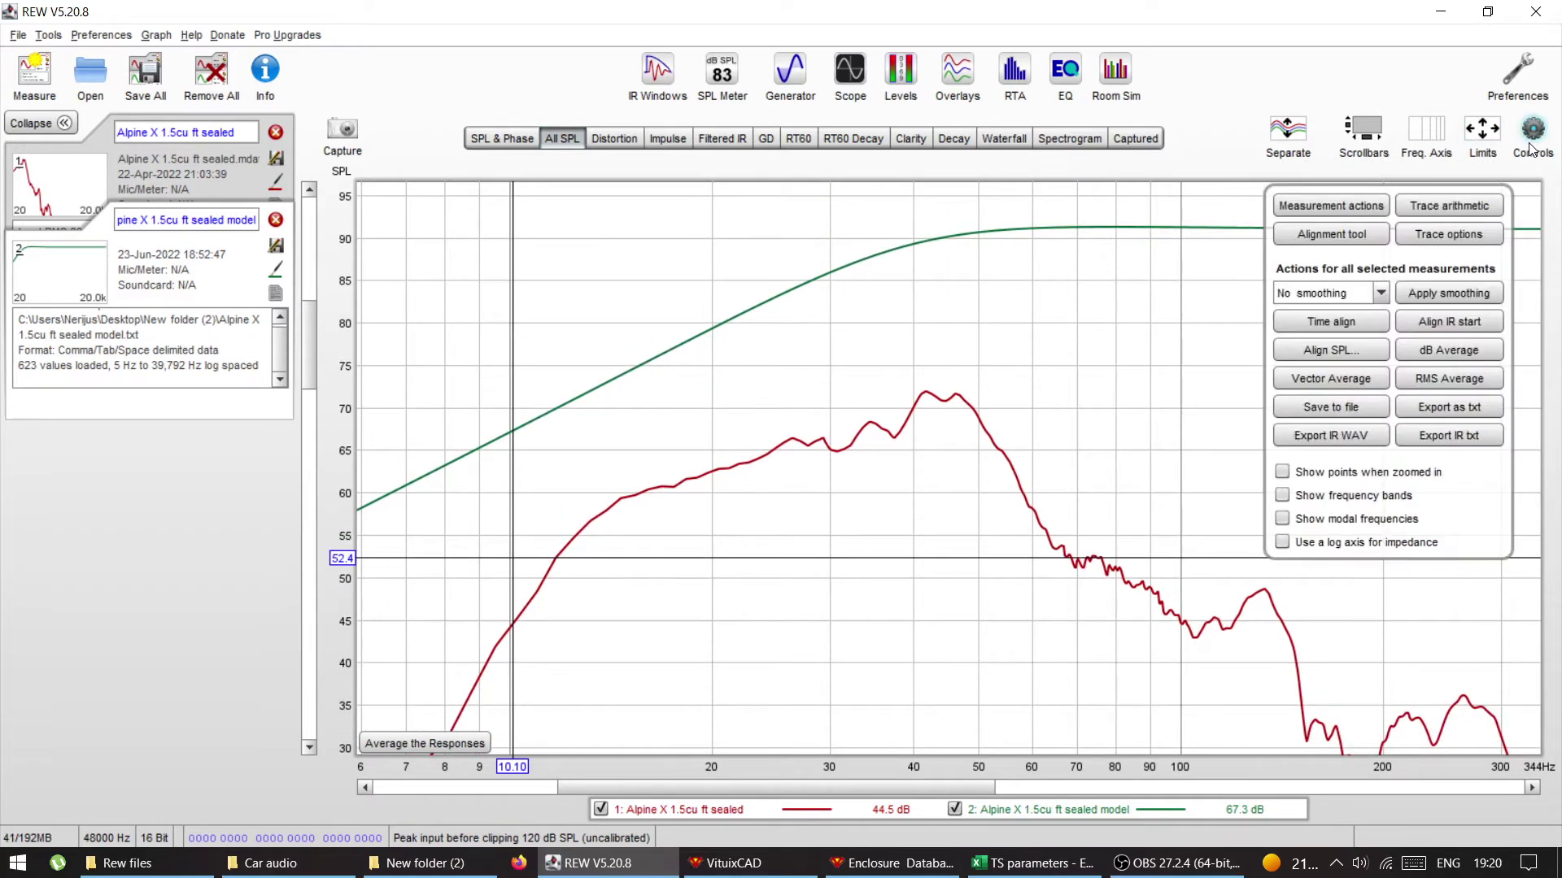
pyautogui.click(1425, 209)
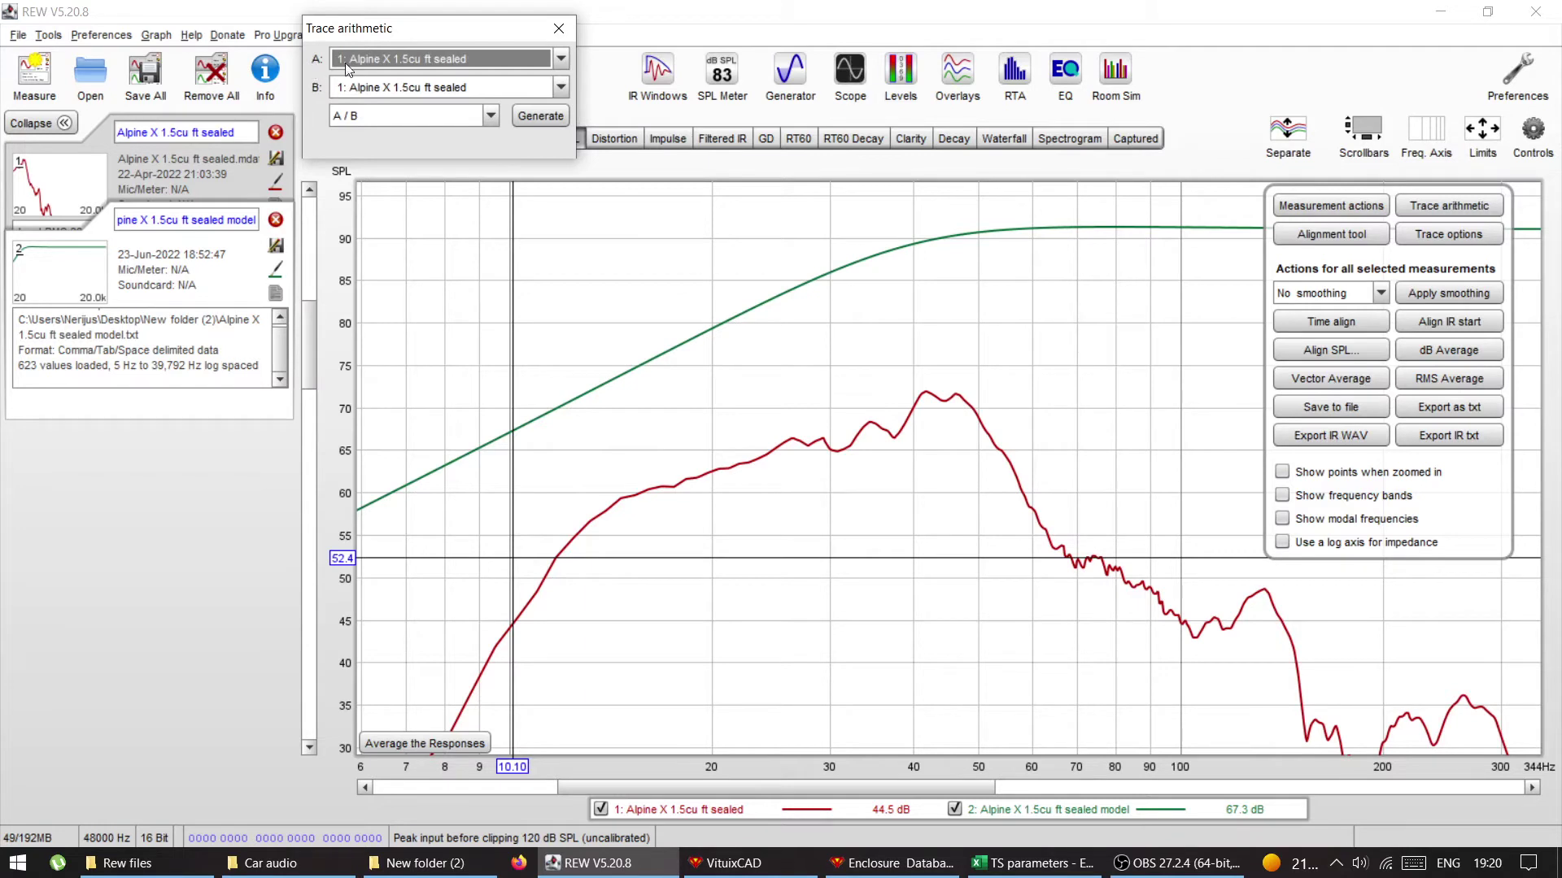
pyautogui.click(447, 64)
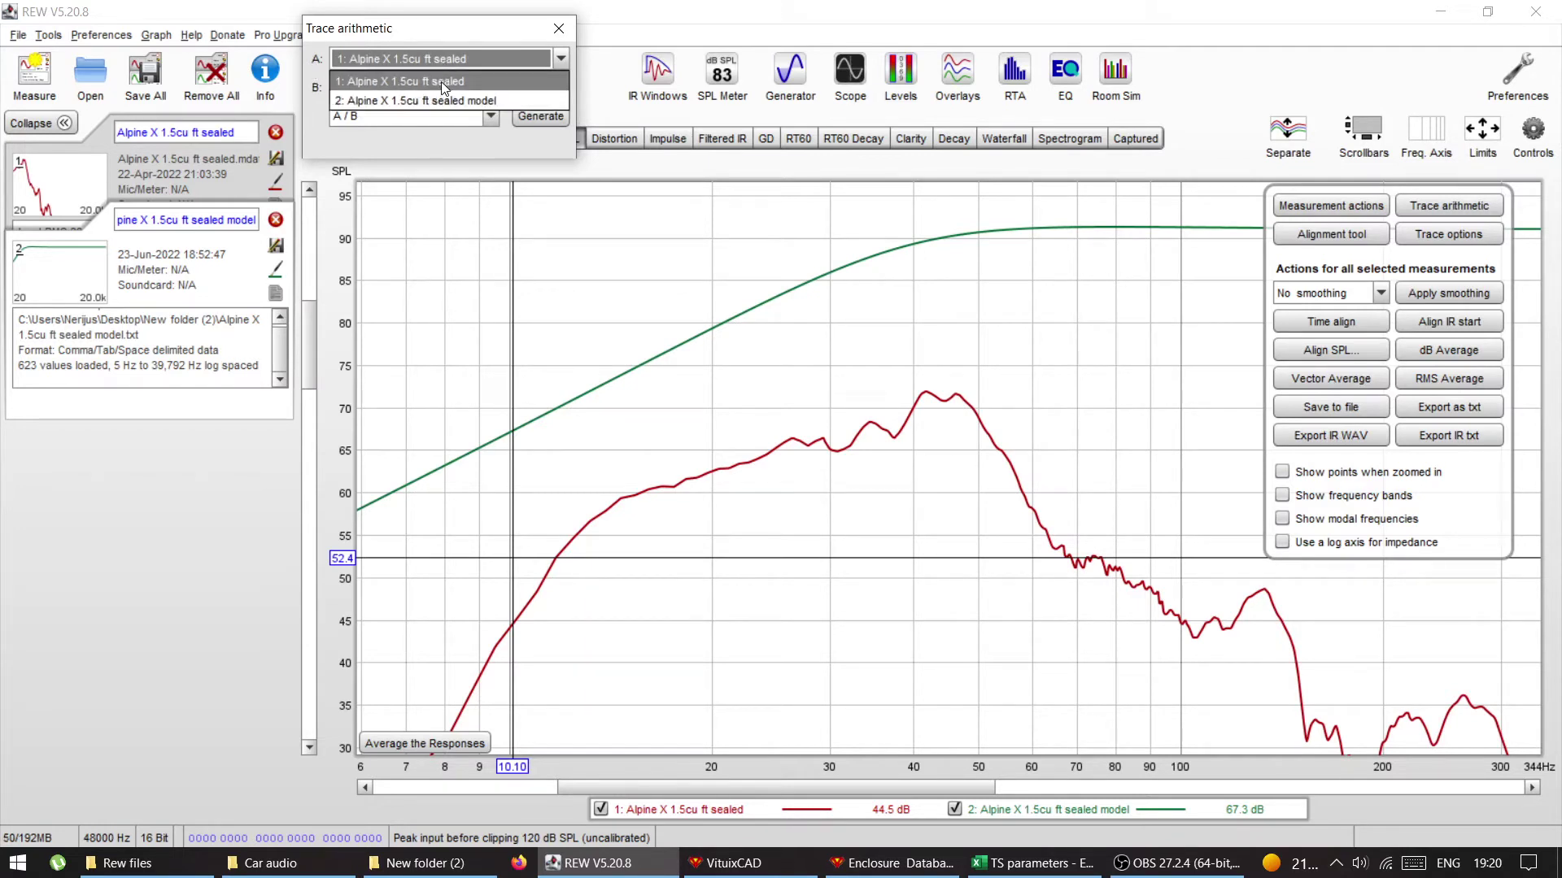
pyautogui.click(445, 67)
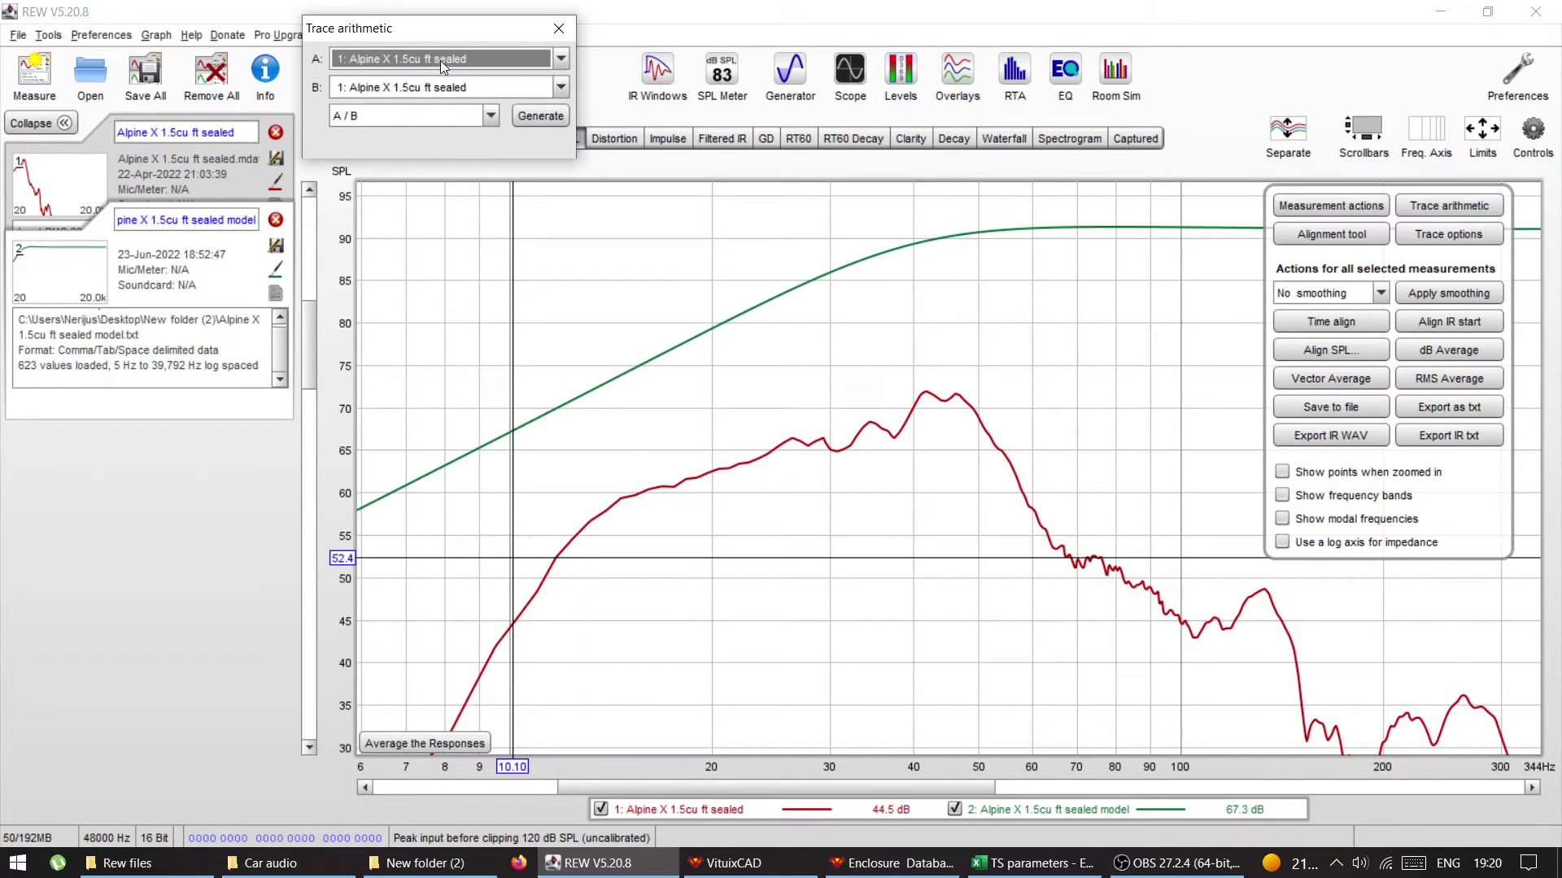
pyautogui.click(389, 89)
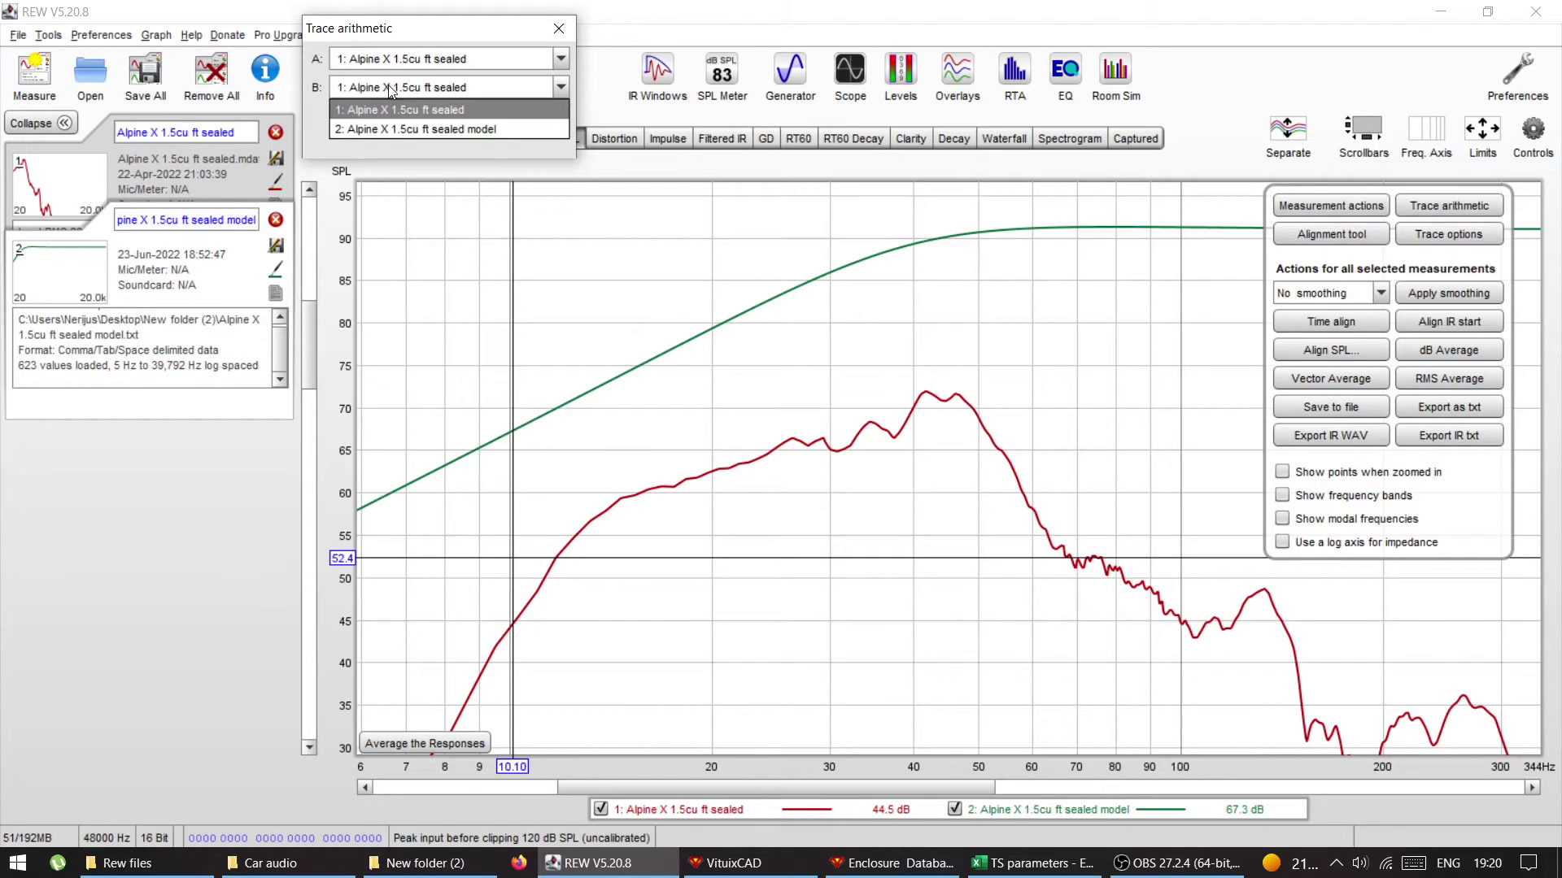
pyautogui.click(437, 130)
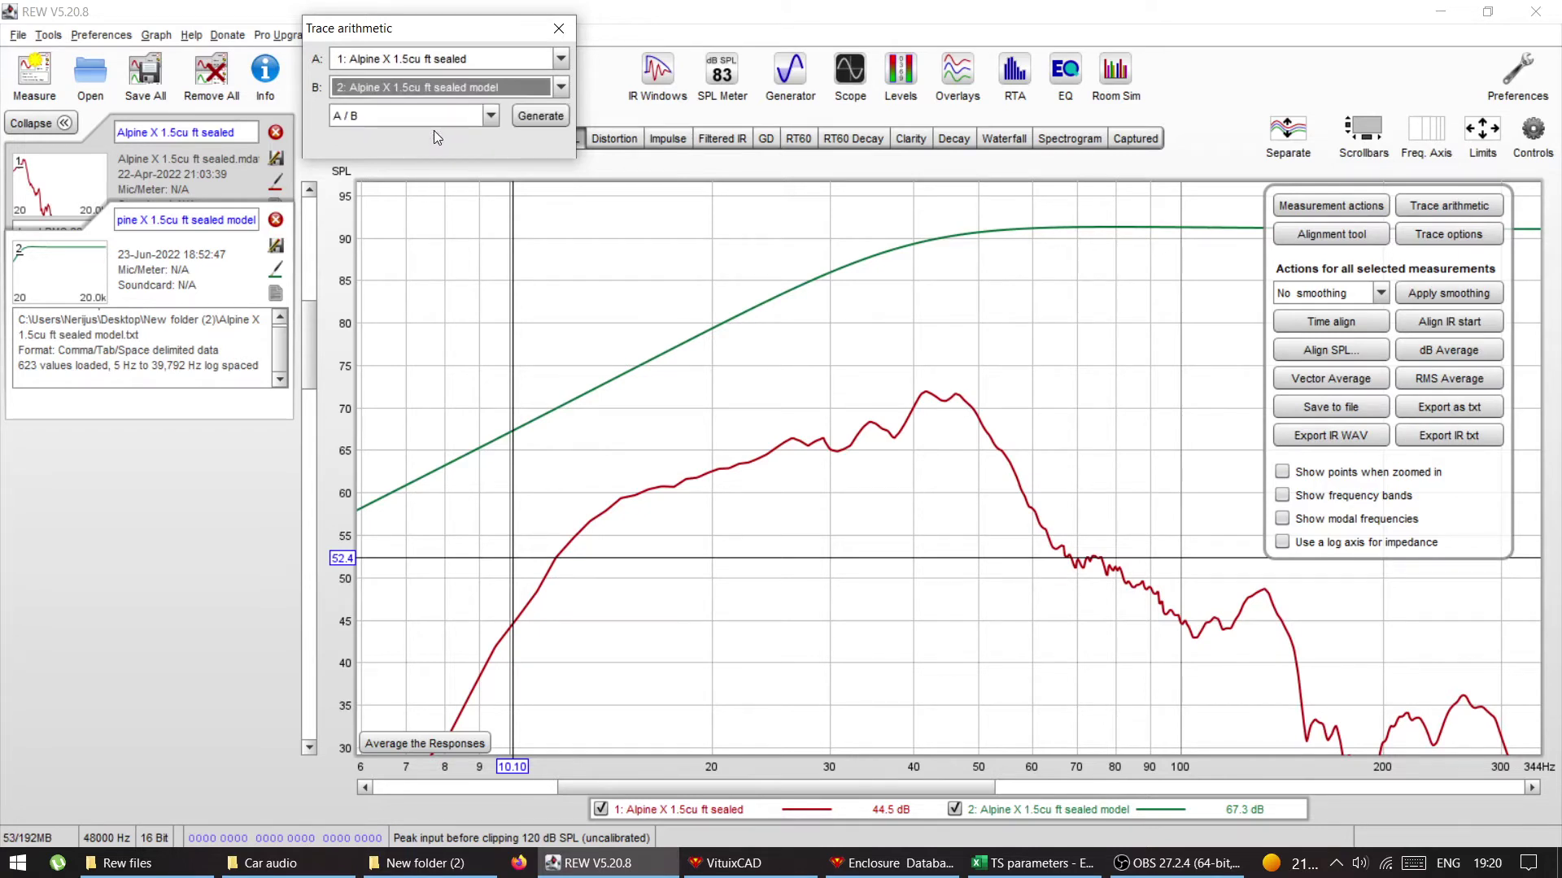
pyautogui.click(340, 118)
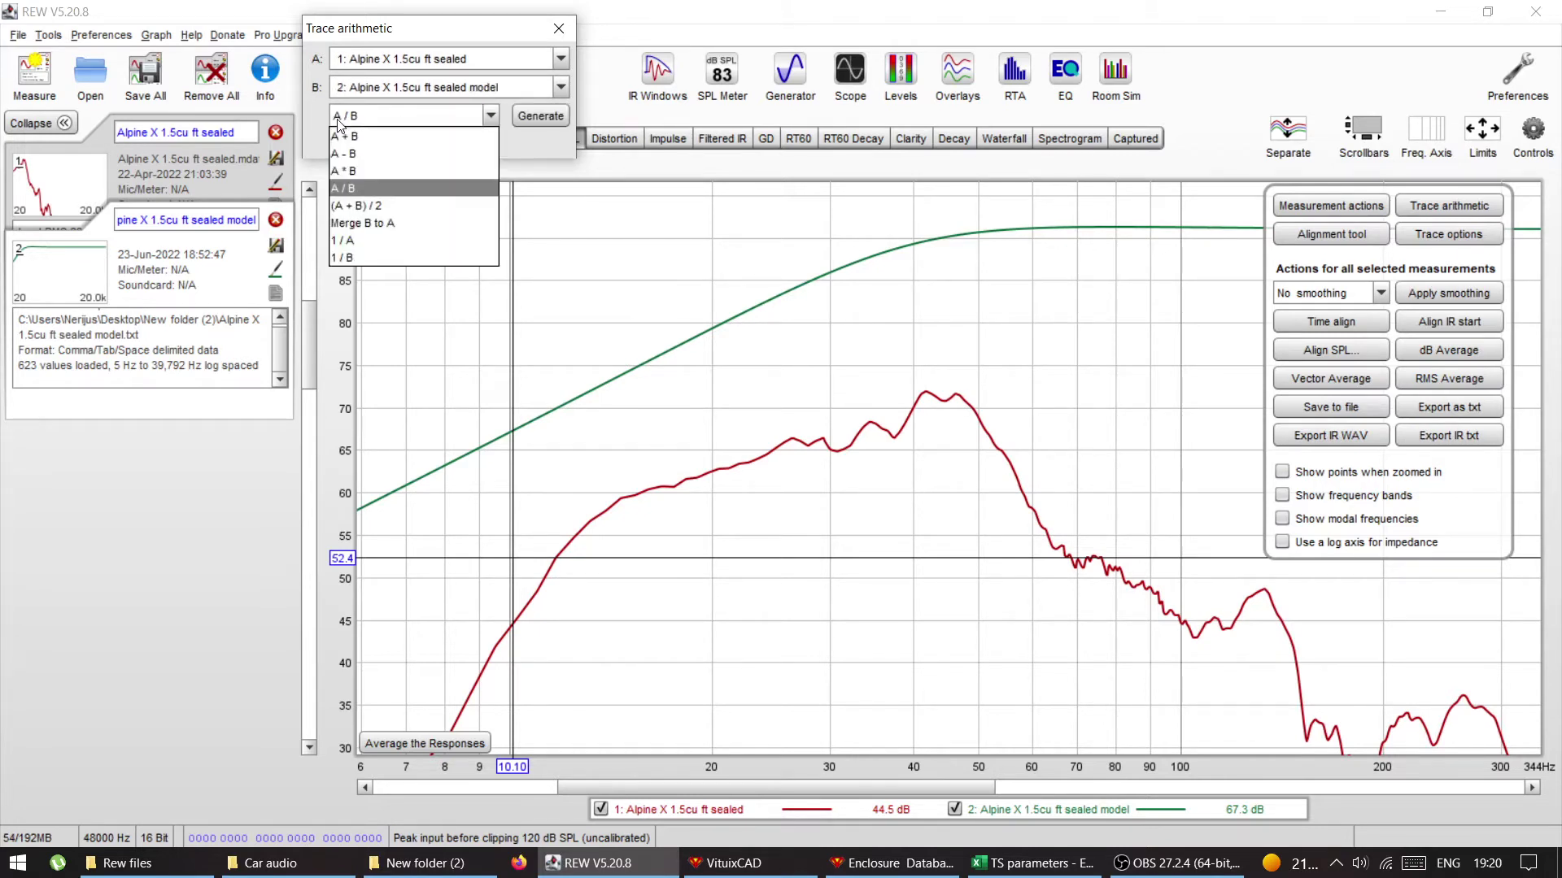
pyautogui.click(346, 193)
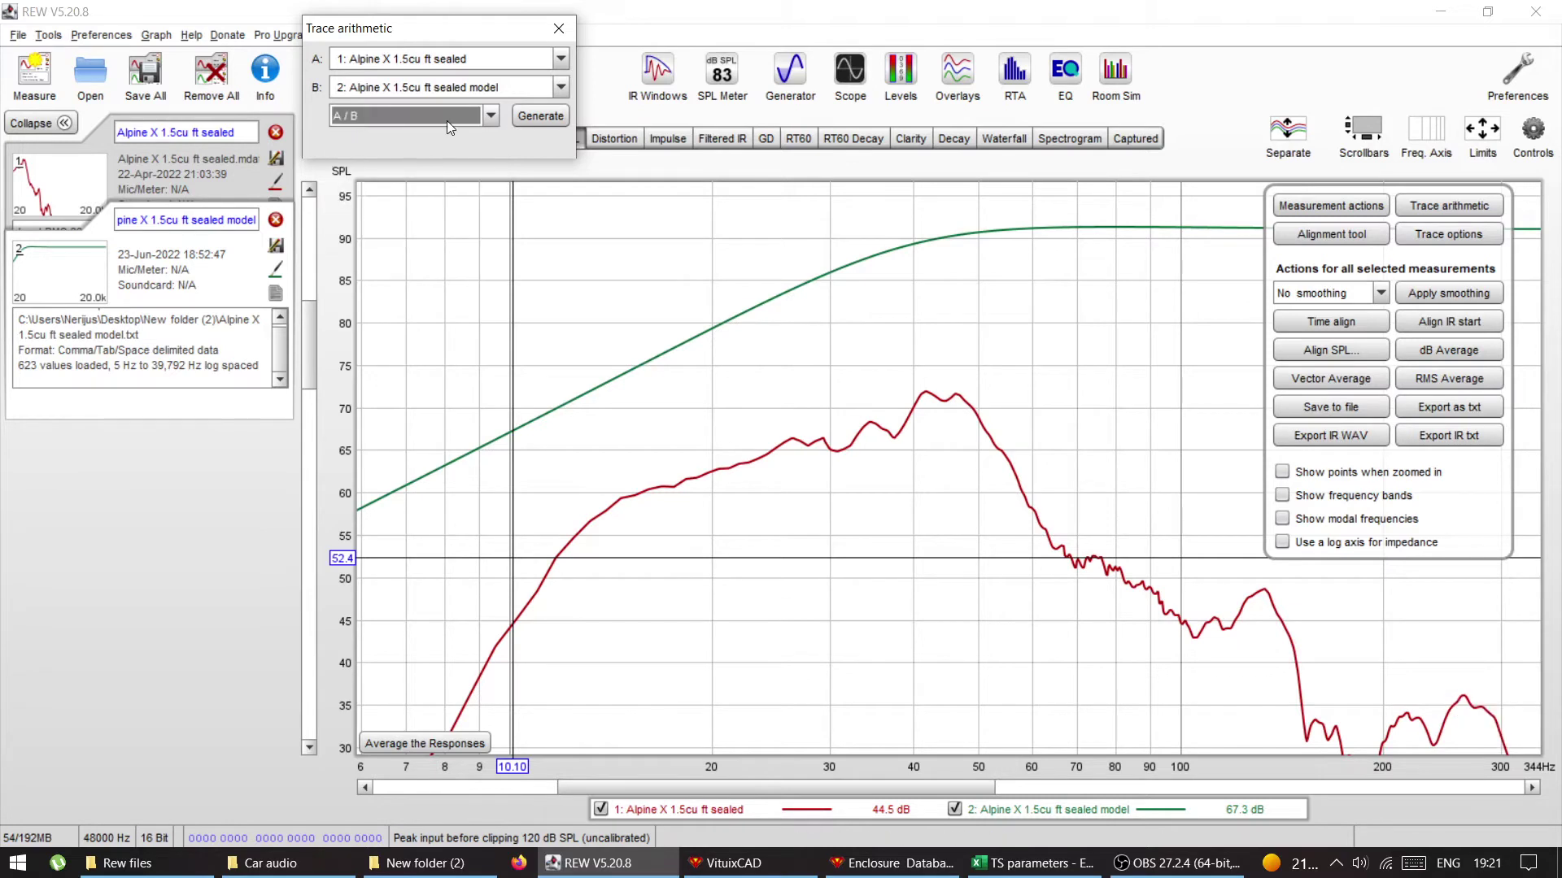
pyautogui.click(533, 119)
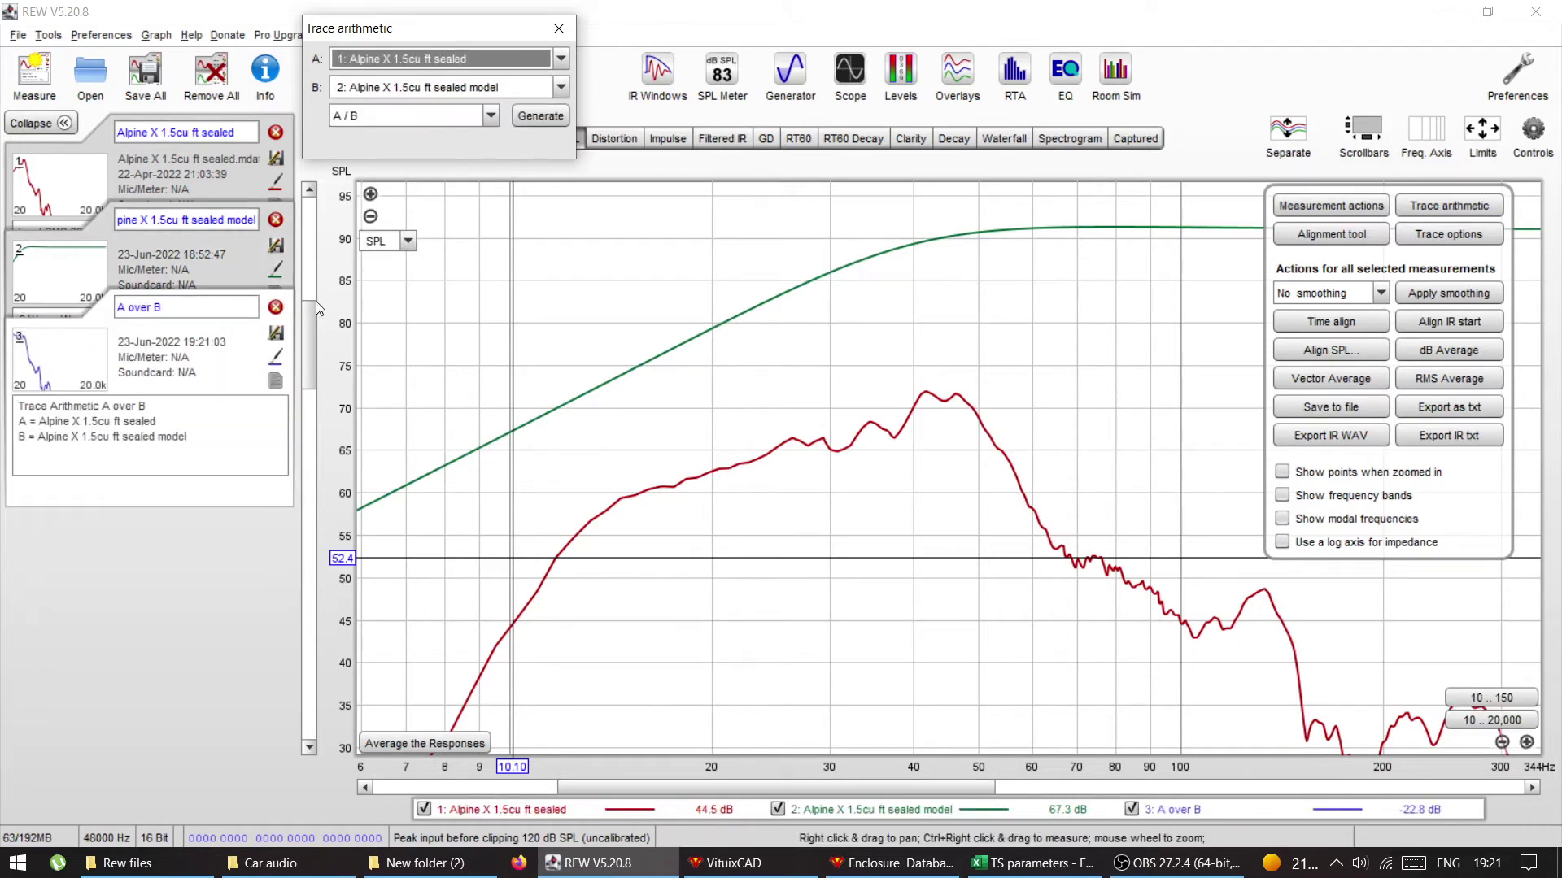
pyautogui.moveTo(309, 325)
pyautogui.mouseDown()
pyautogui.moveTo(299, 479)
pyautogui.moveTo(305, 458)
pyautogui.mouseUp()
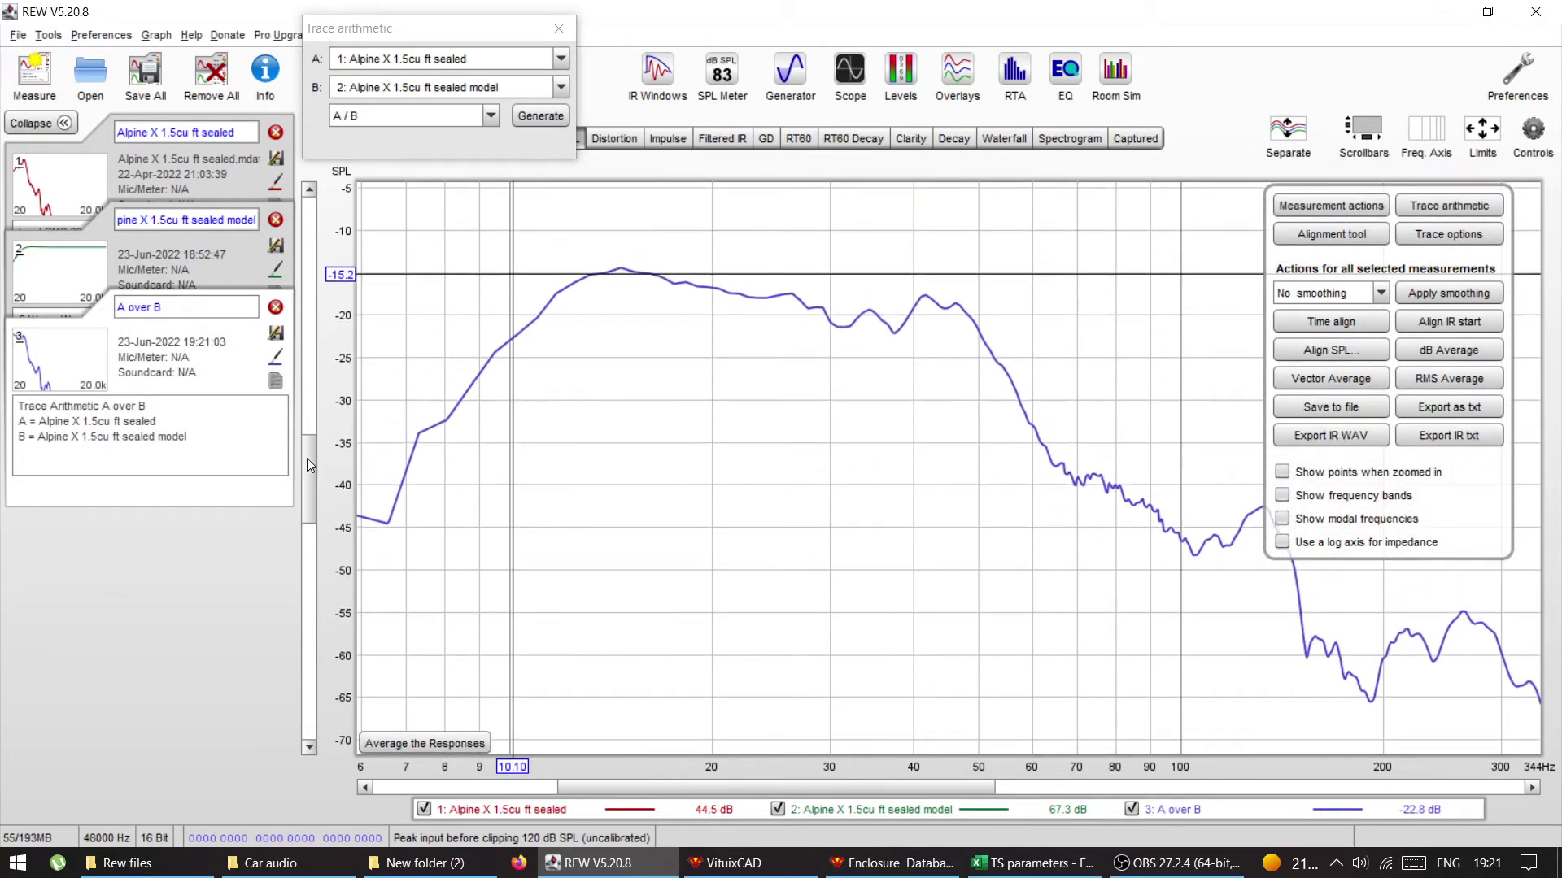
pyautogui.click(1533, 130)
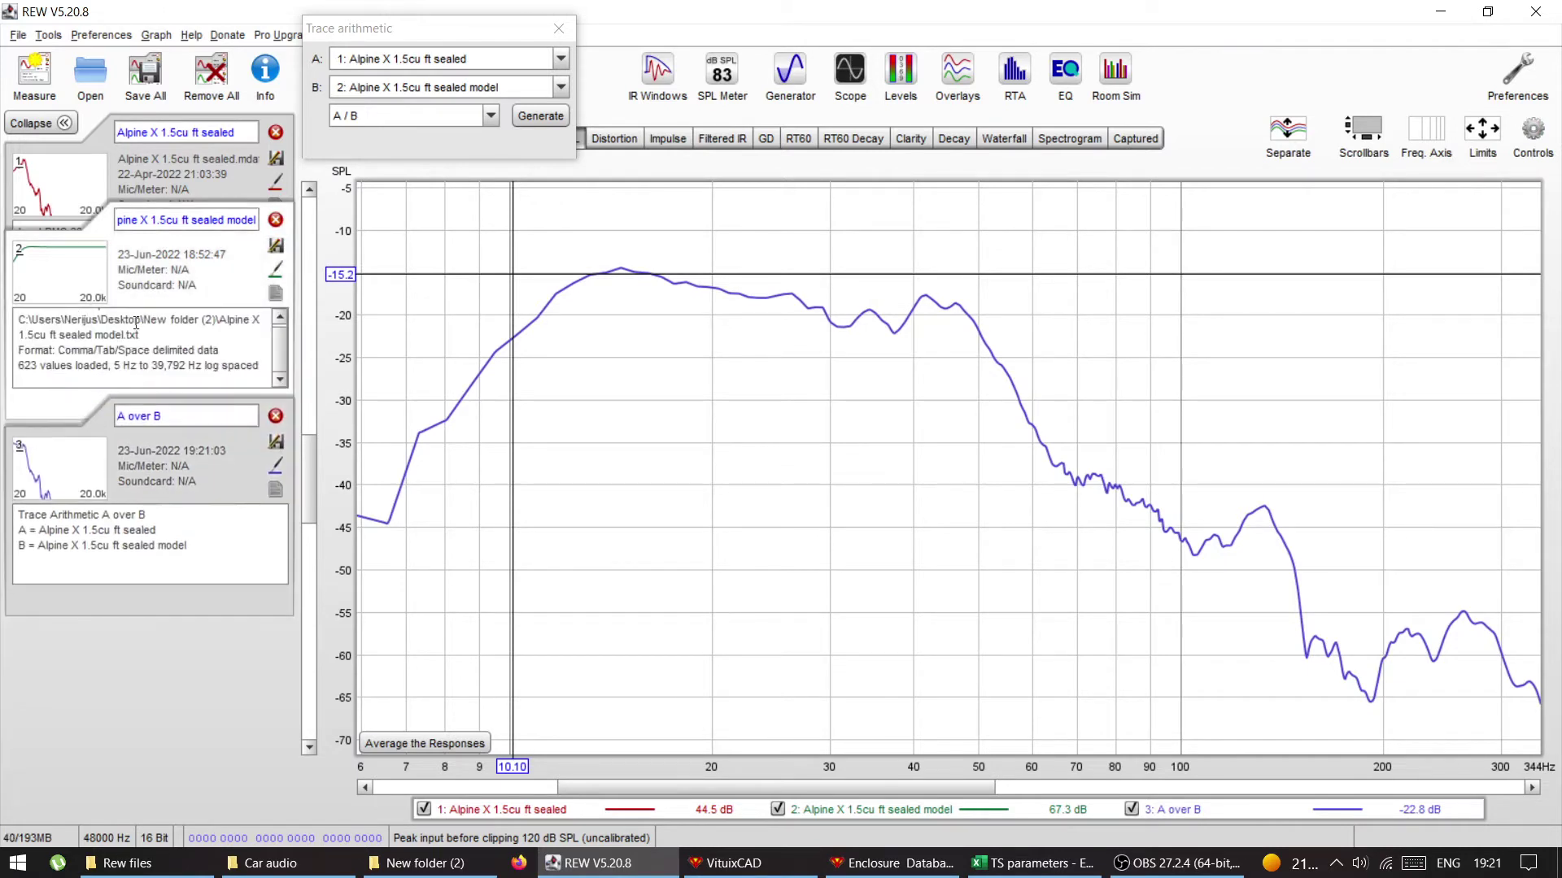
# Rename measurement 3 from 'A over B' to 'transfer function'
pyautogui.click(181, 415)
pyautogui.doubleClick(181, 414)
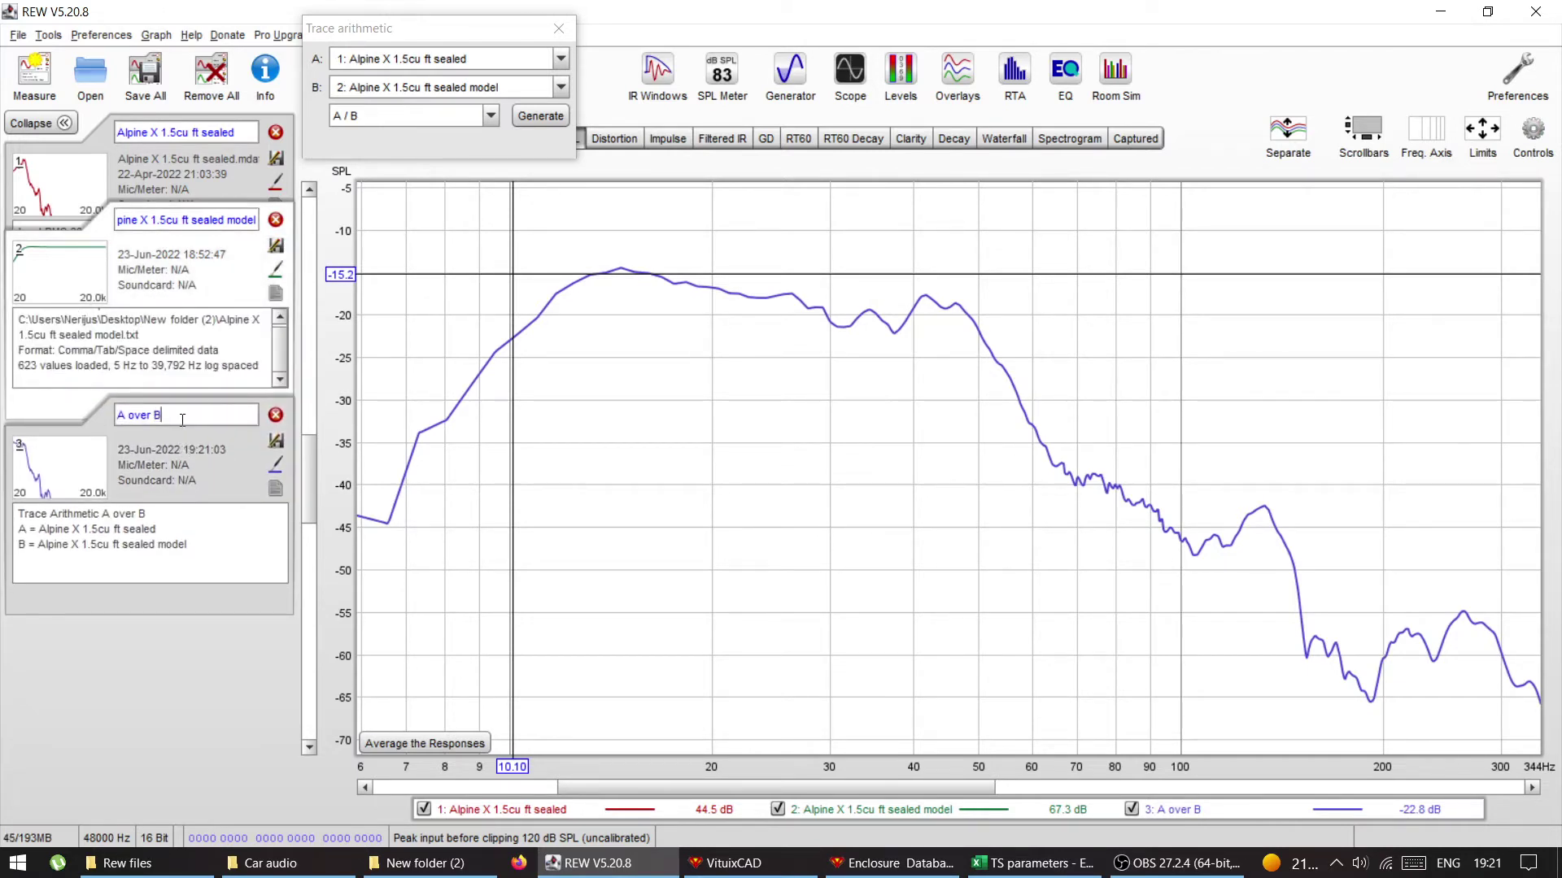
pyautogui.hotkey('ctrl', 'a')
pyautogui.write('tran')
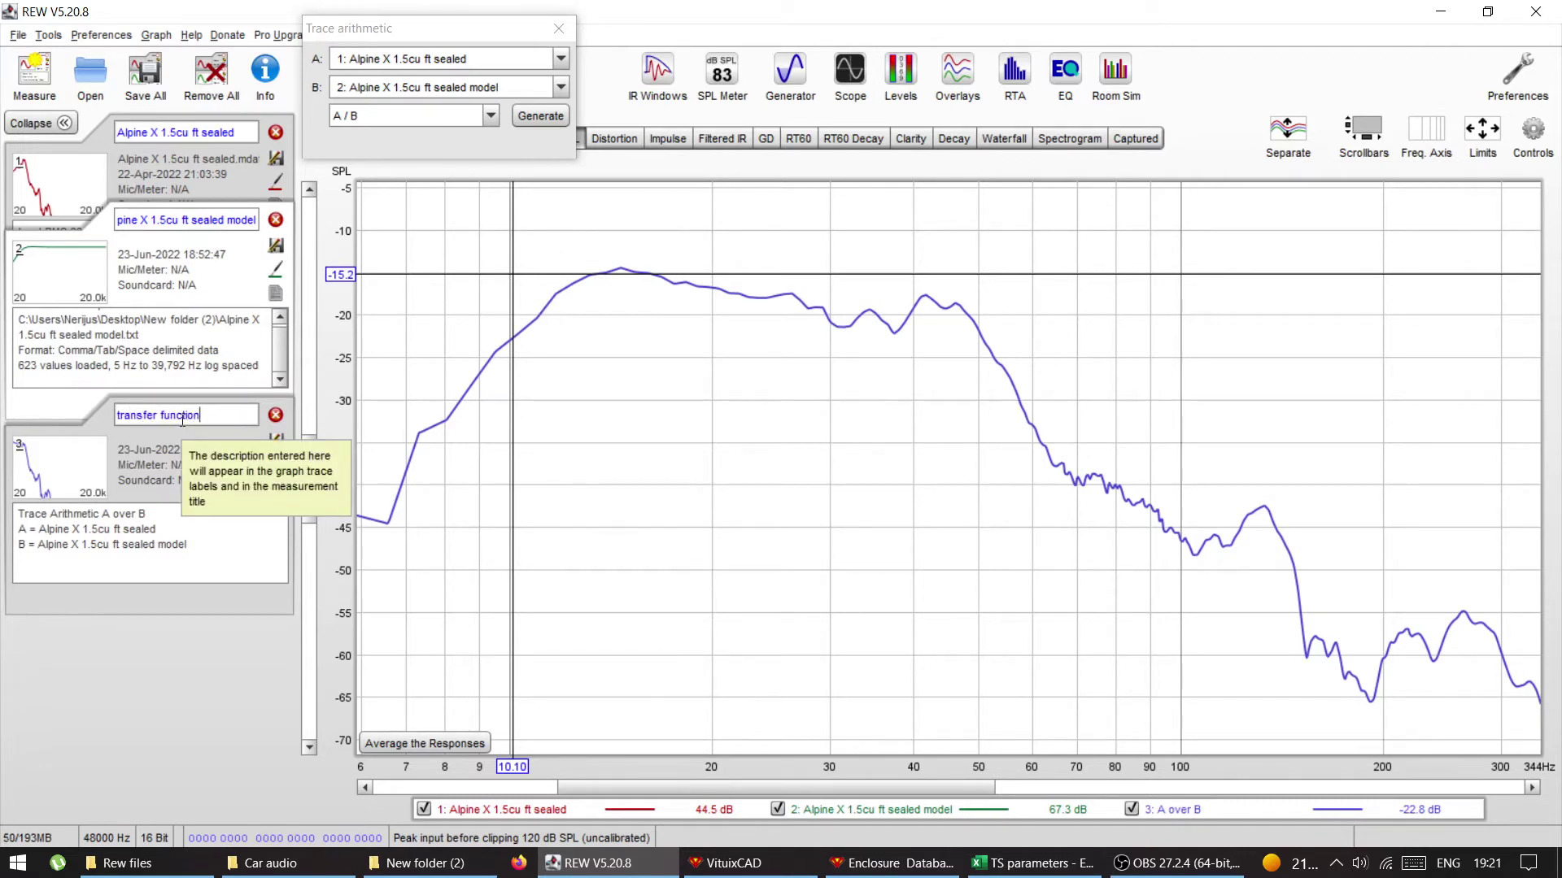
pyautogui.write('sfer function')
pyautogui.press('Return')
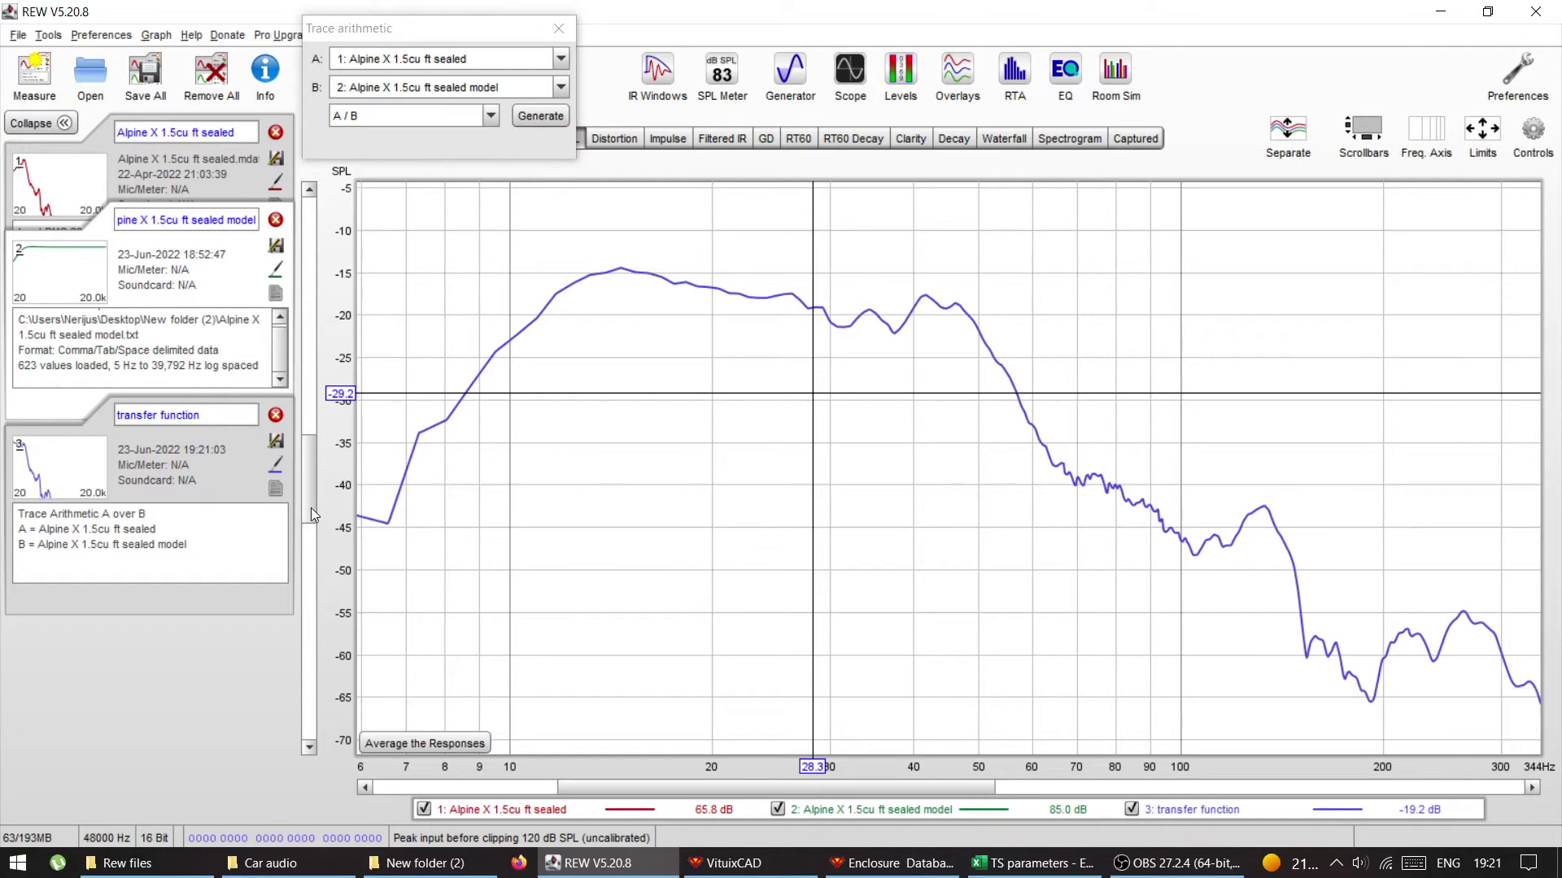
pyautogui.moveTo(311, 507)
pyautogui.mouseDown()
pyautogui.moveTo(313, 387)
pyautogui.moveTo(309, 503)
pyautogui.mouseUp()
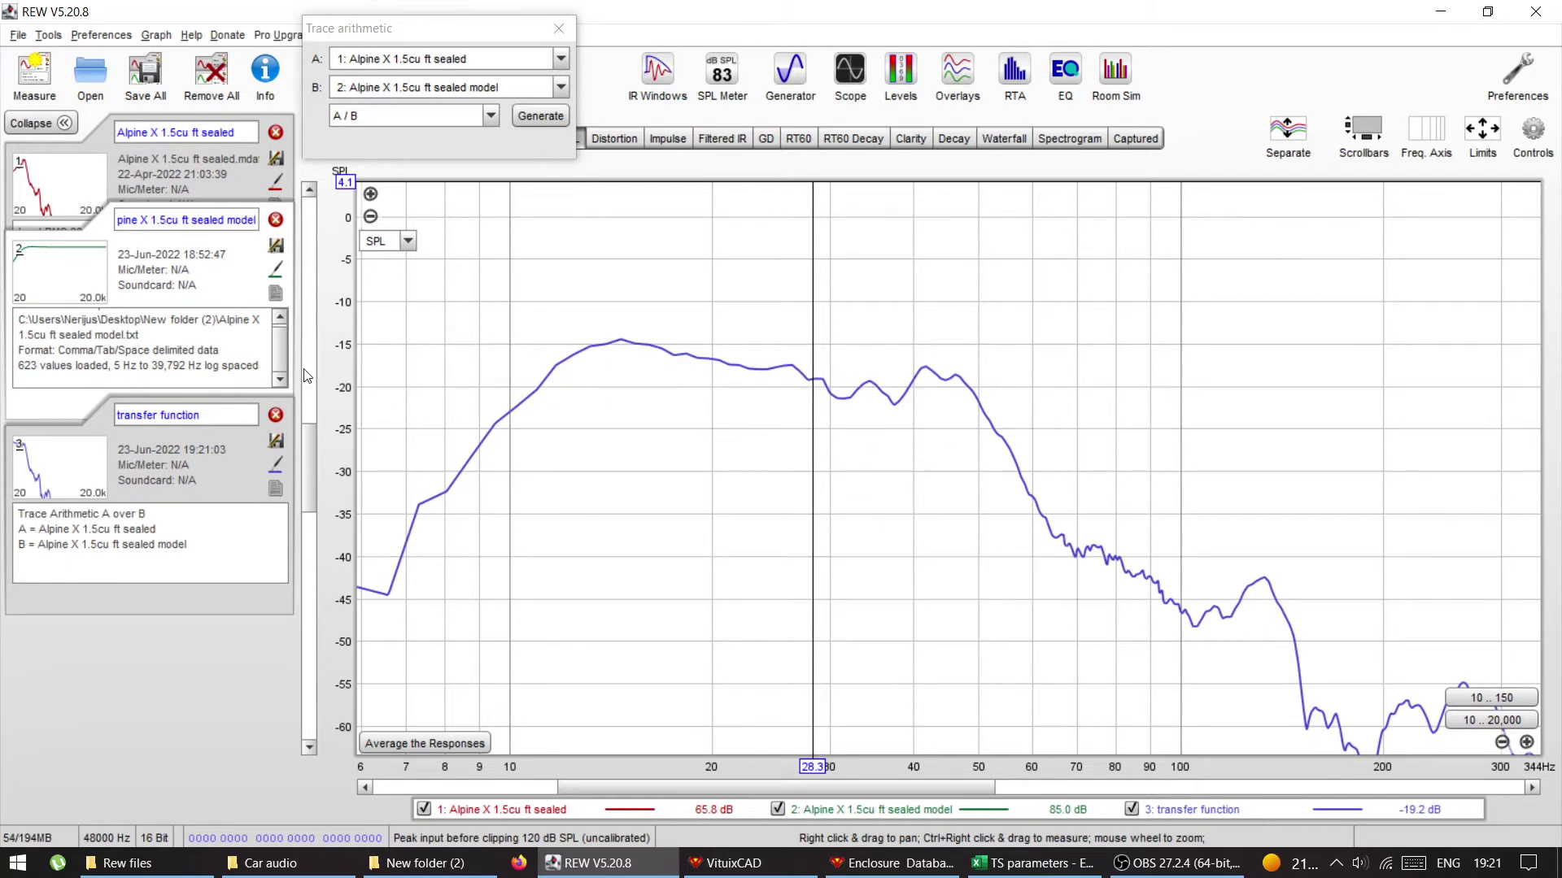
# Adjust the SPL graph to show the measured sealed response, sealed model and transfer function together
pyautogui.moveTo(301, 433); pyautogui.dragTo(305, 452)
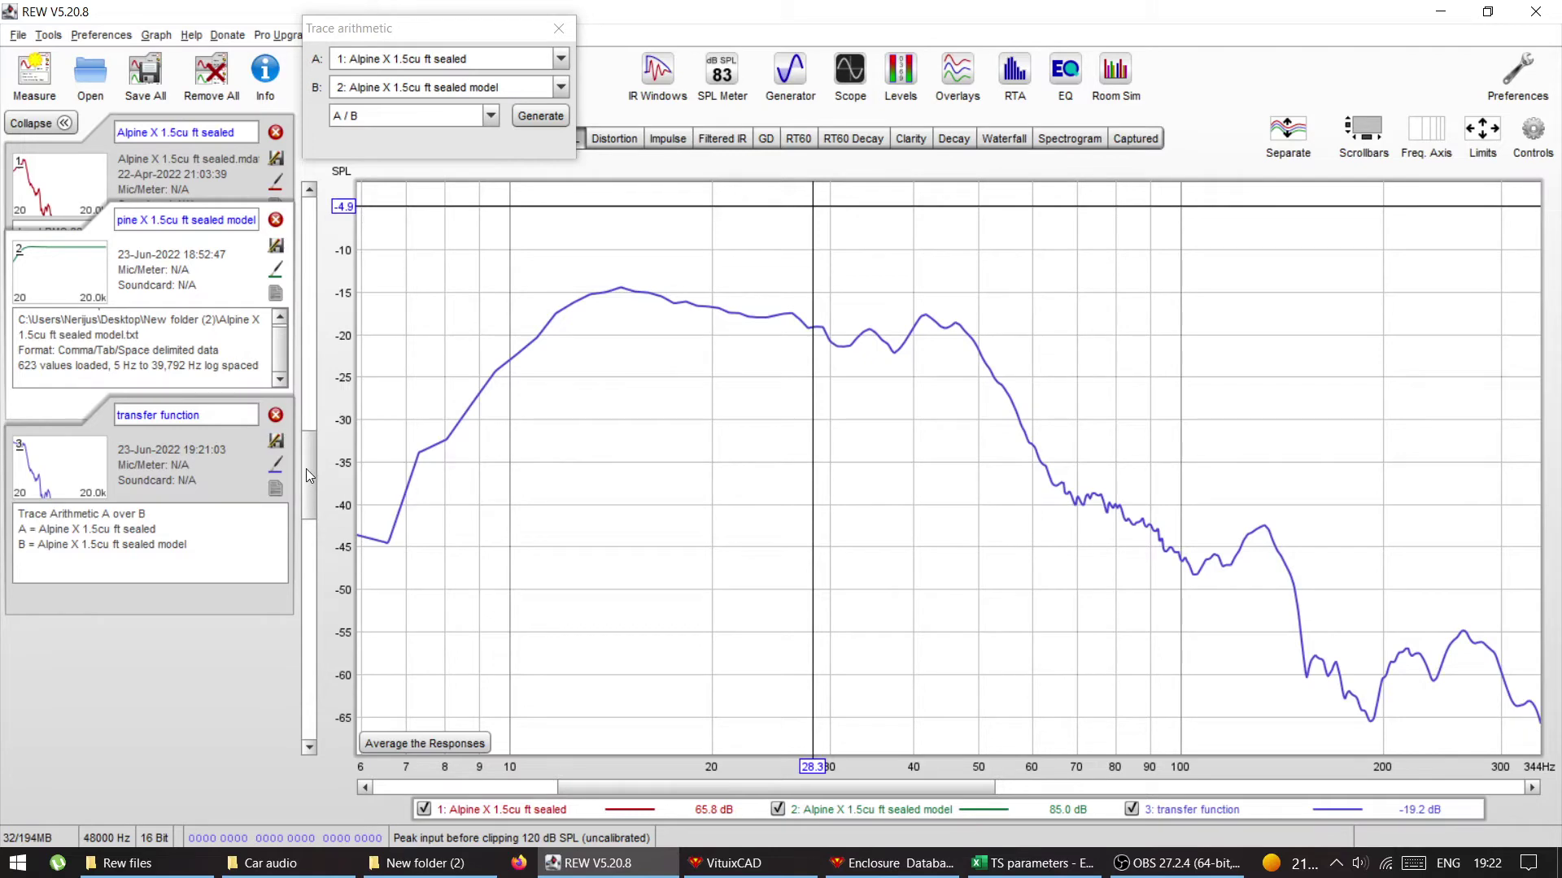
pyautogui.moveTo(306, 469); pyautogui.dragTo(349, 368)
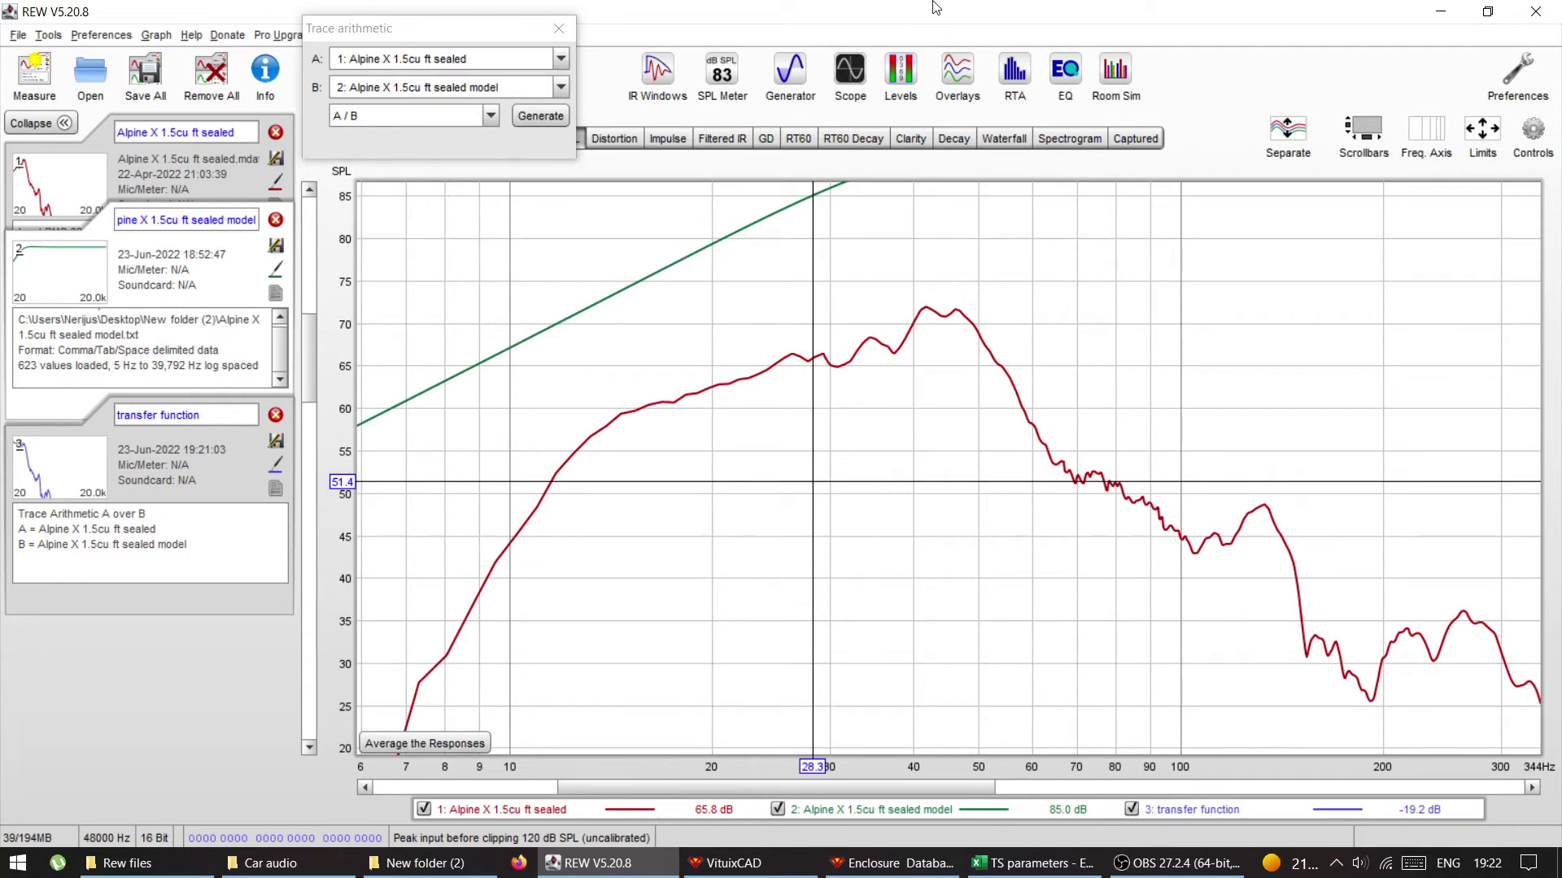
# Import the Alpine X 2 cu ft ported, JL 12W7-3 and Sundown Z model files and overlay all six traces
pyautogui.doubleClick(926, 21)
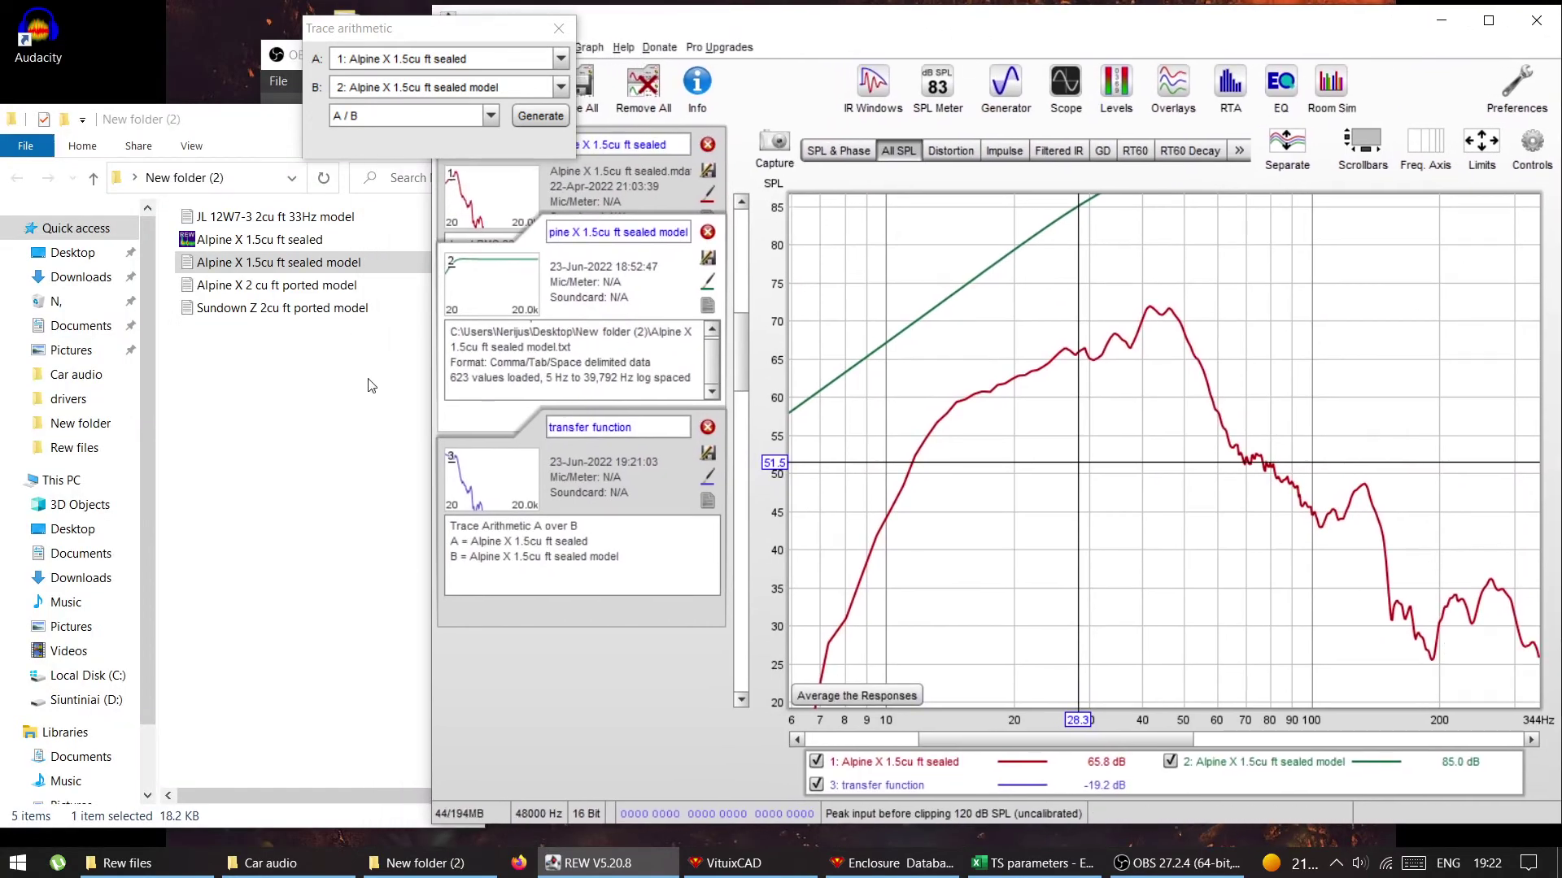
pyautogui.click(234, 291)
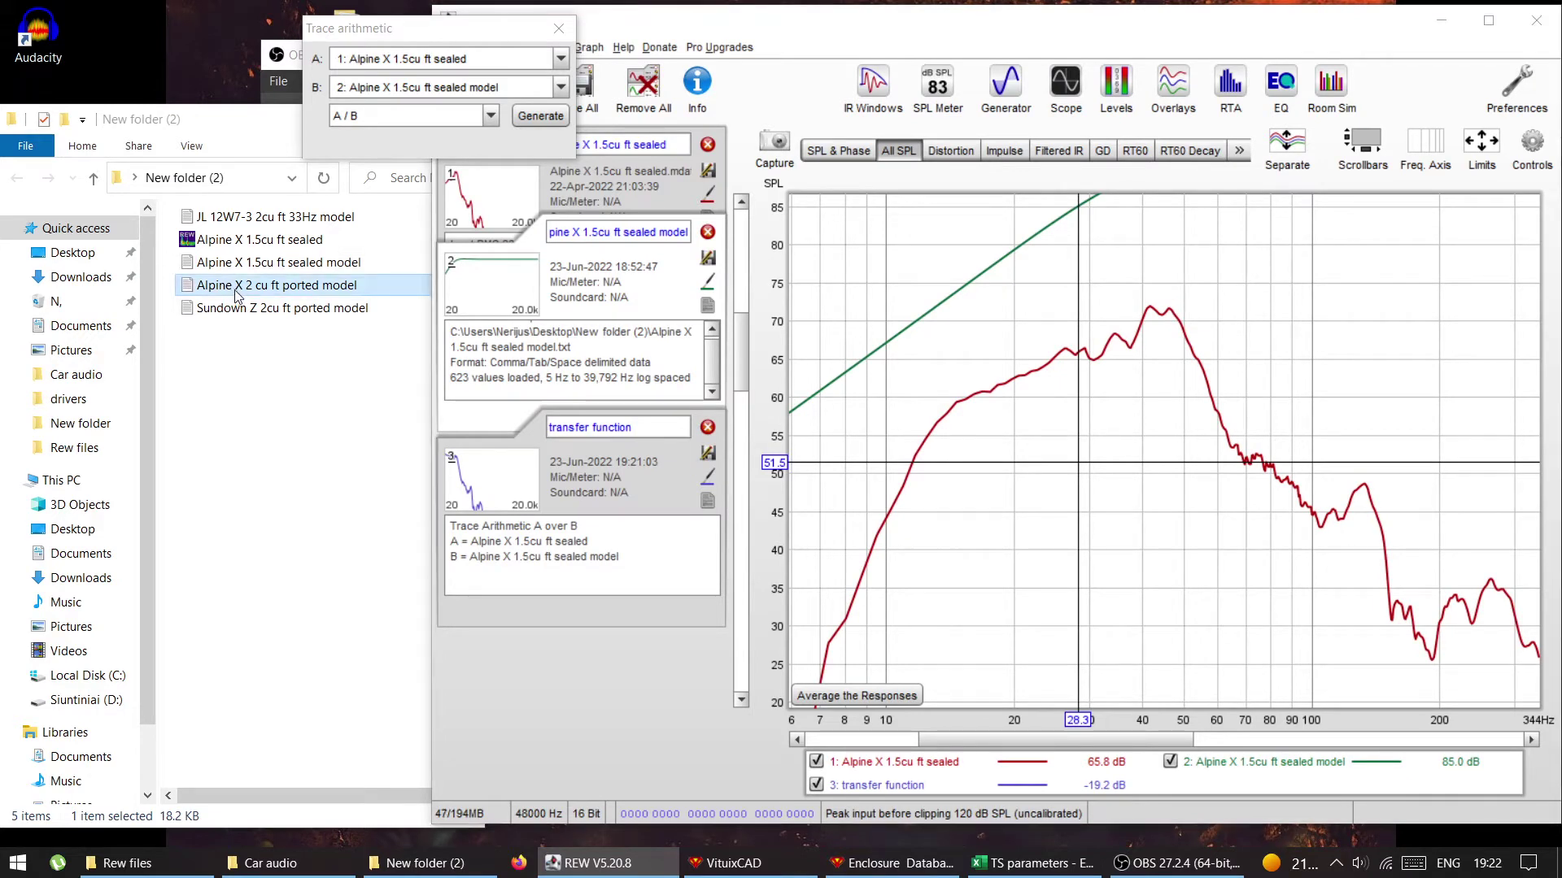
pyautogui.moveTo(236, 294)
pyautogui.mouseDown()
pyautogui.moveTo(252, 337)
pyautogui.moveTo(909, 361)
pyautogui.mouseUp()
pyautogui.moveTo(210, 213)
pyautogui.mouseDown()
pyautogui.moveTo(838, 390)
pyautogui.moveTo(844, 425)
pyautogui.mouseUp()
pyautogui.moveTo(244, 309); pyautogui.dragTo(922, 390)
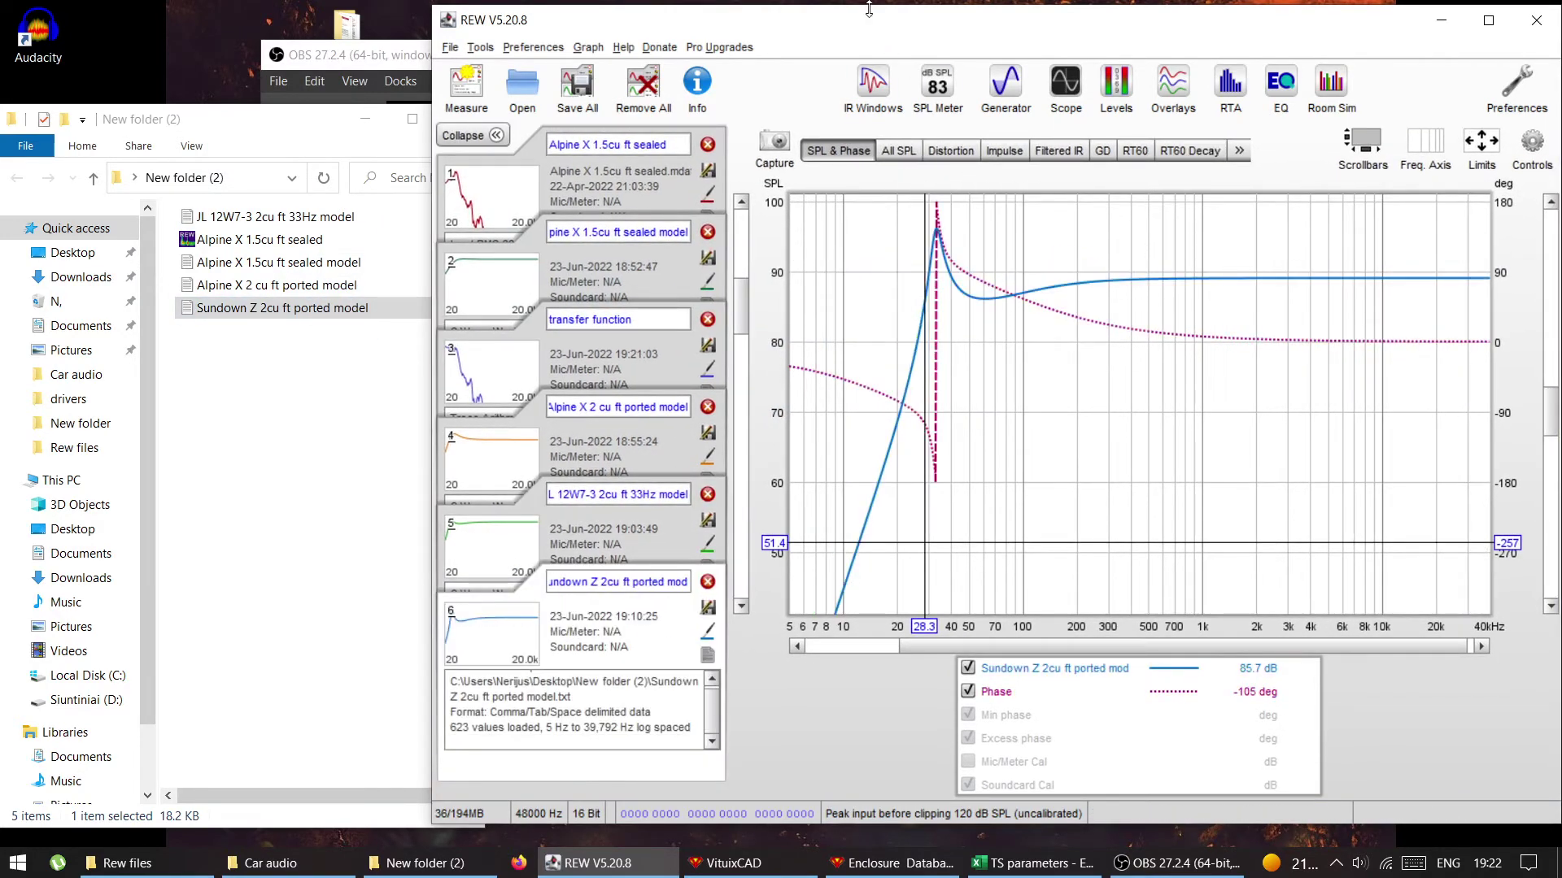
pyautogui.doubleClick(872, 22)
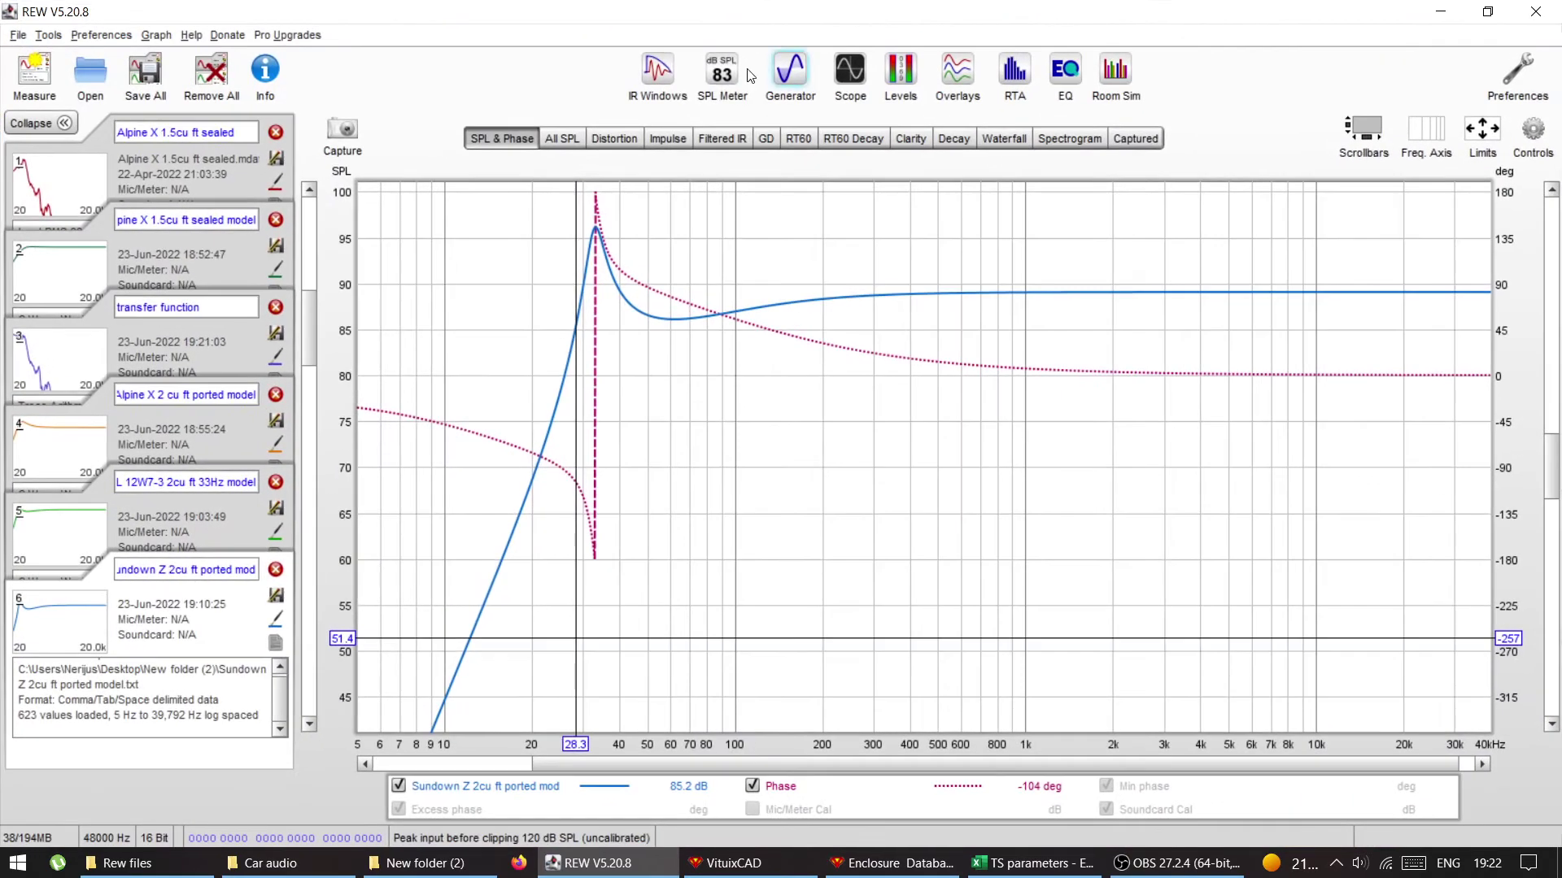
pyautogui.click(553, 138)
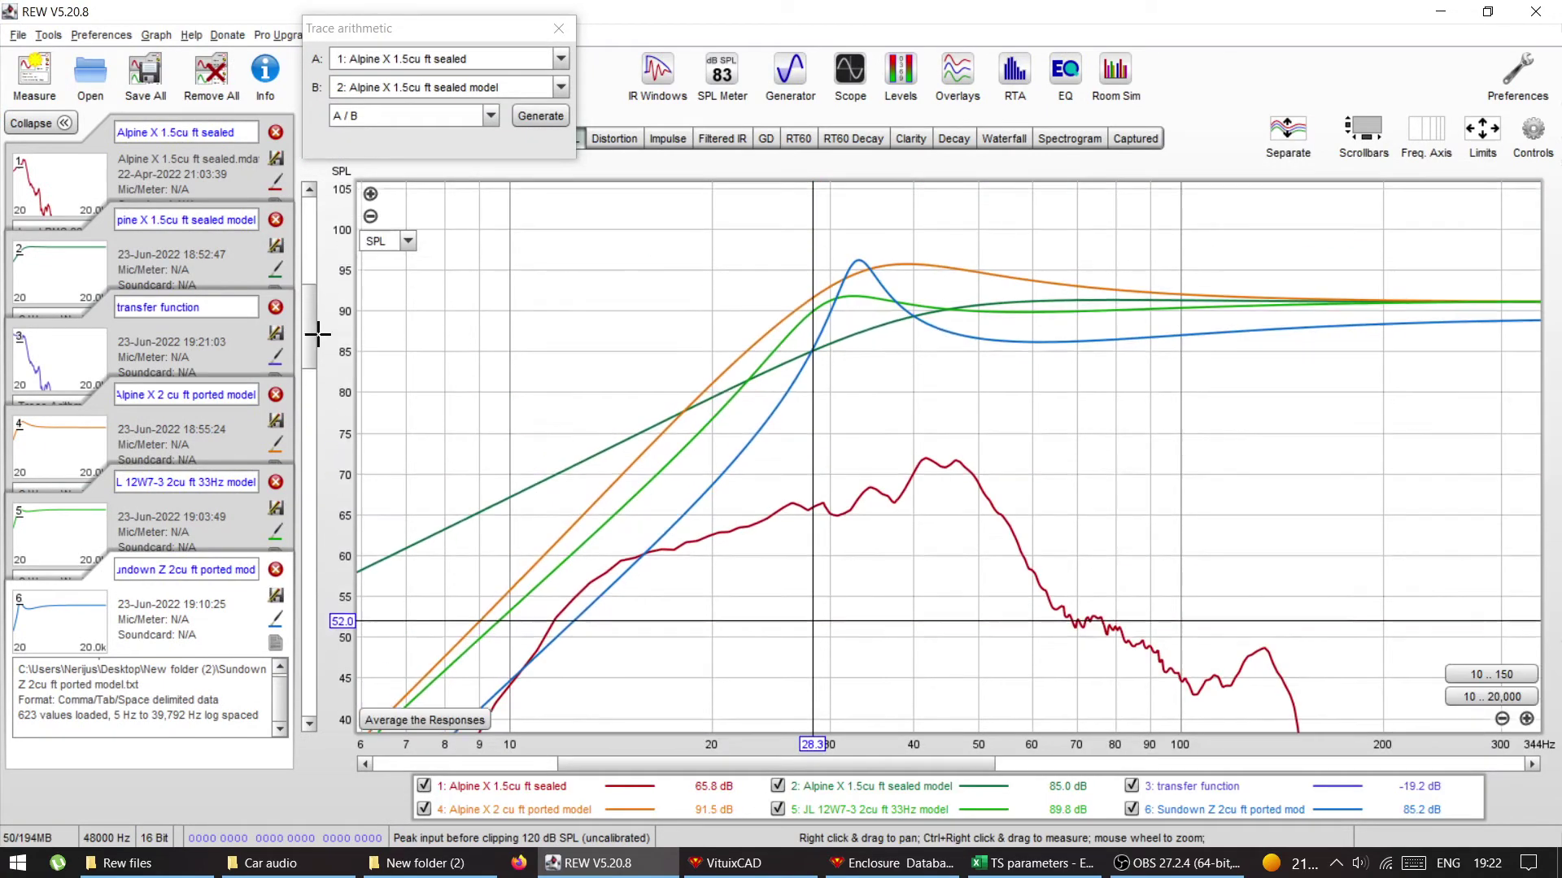
# Hide the sealed Alpine measurement trace and read the model levels at about 18 Hz and 66 Hz
pyautogui.moveTo(423, 805)
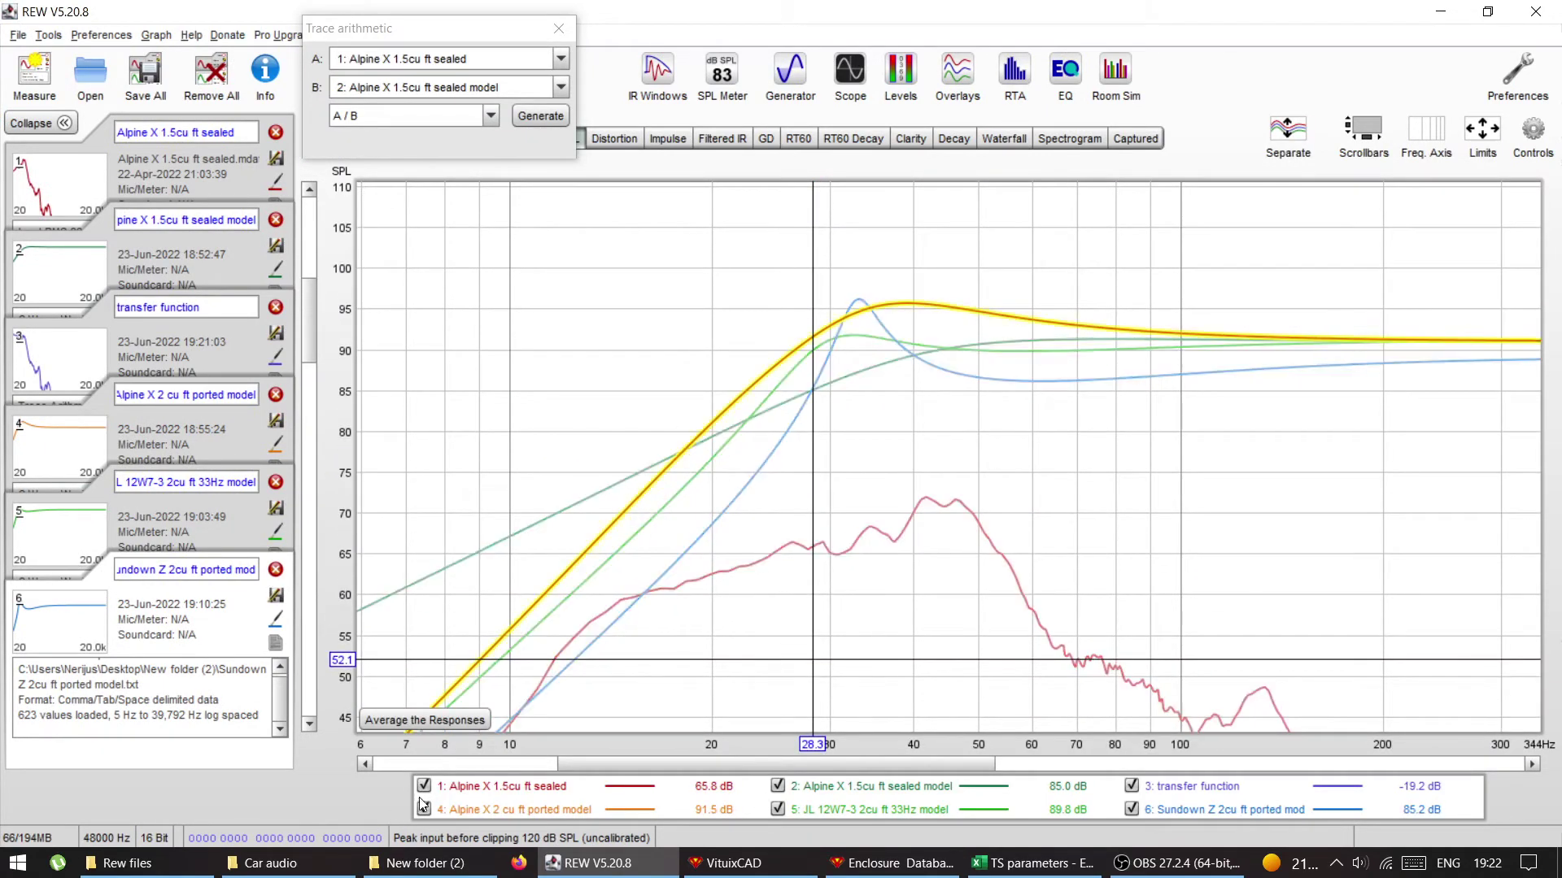
pyautogui.click(424, 787)
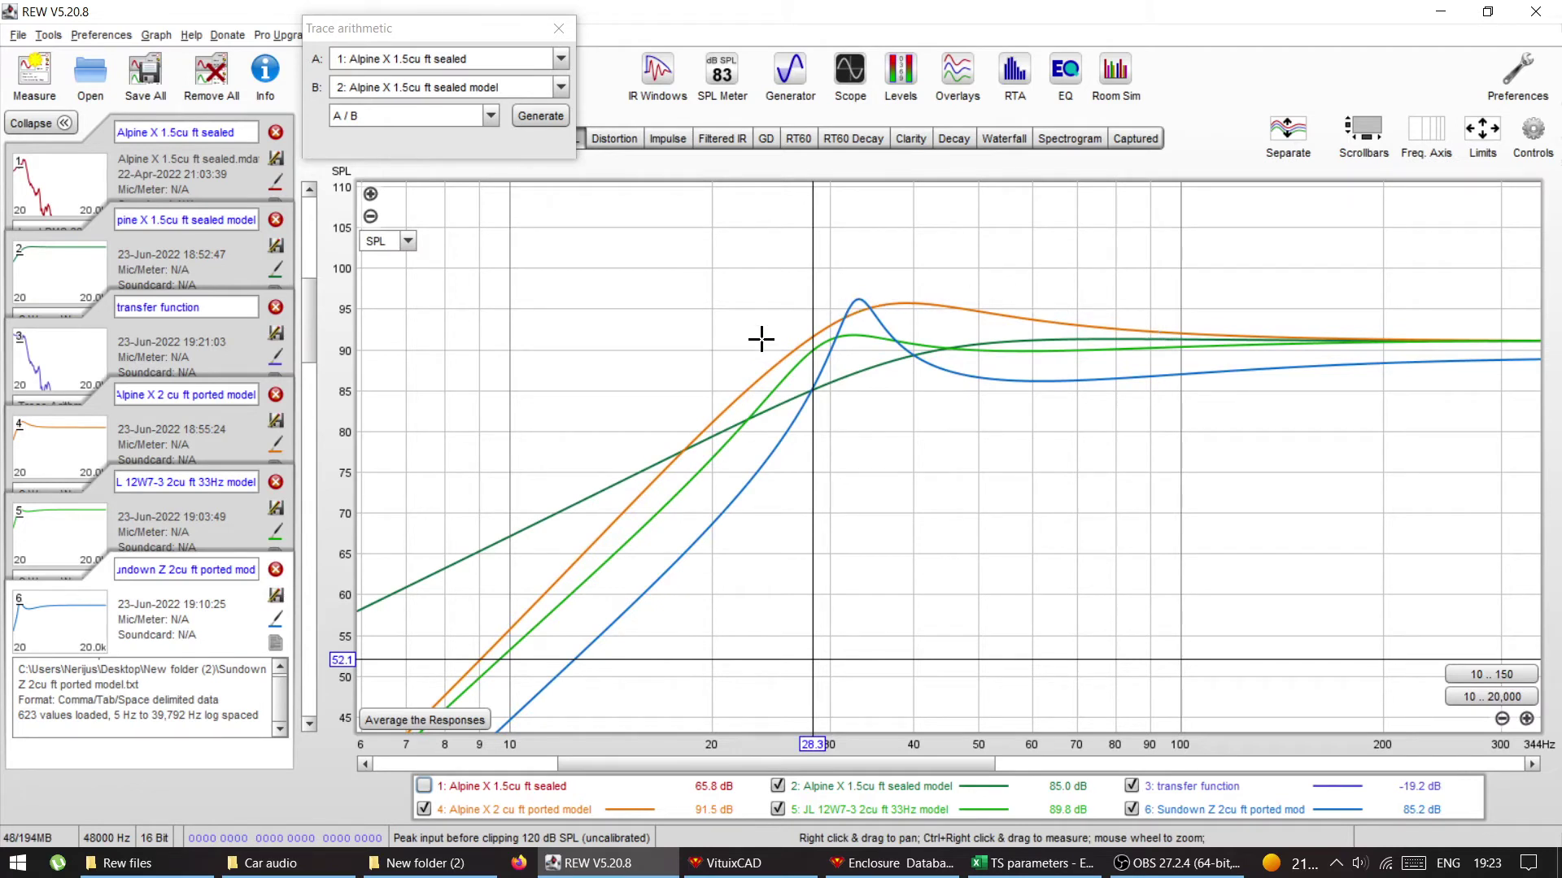
pyautogui.click(681, 448)
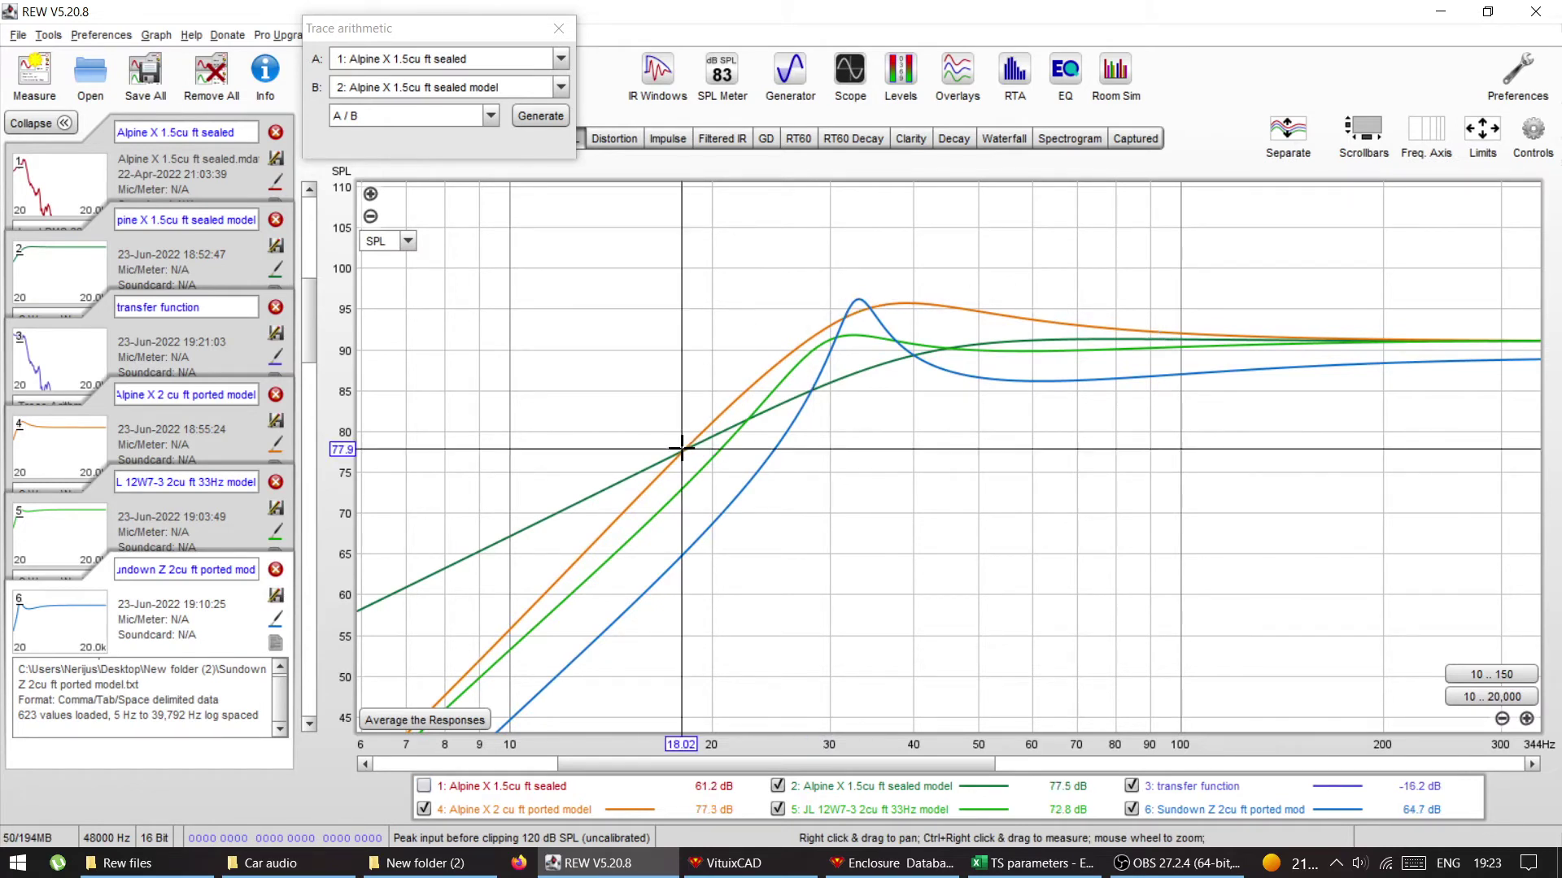
pyautogui.click(1061, 561)
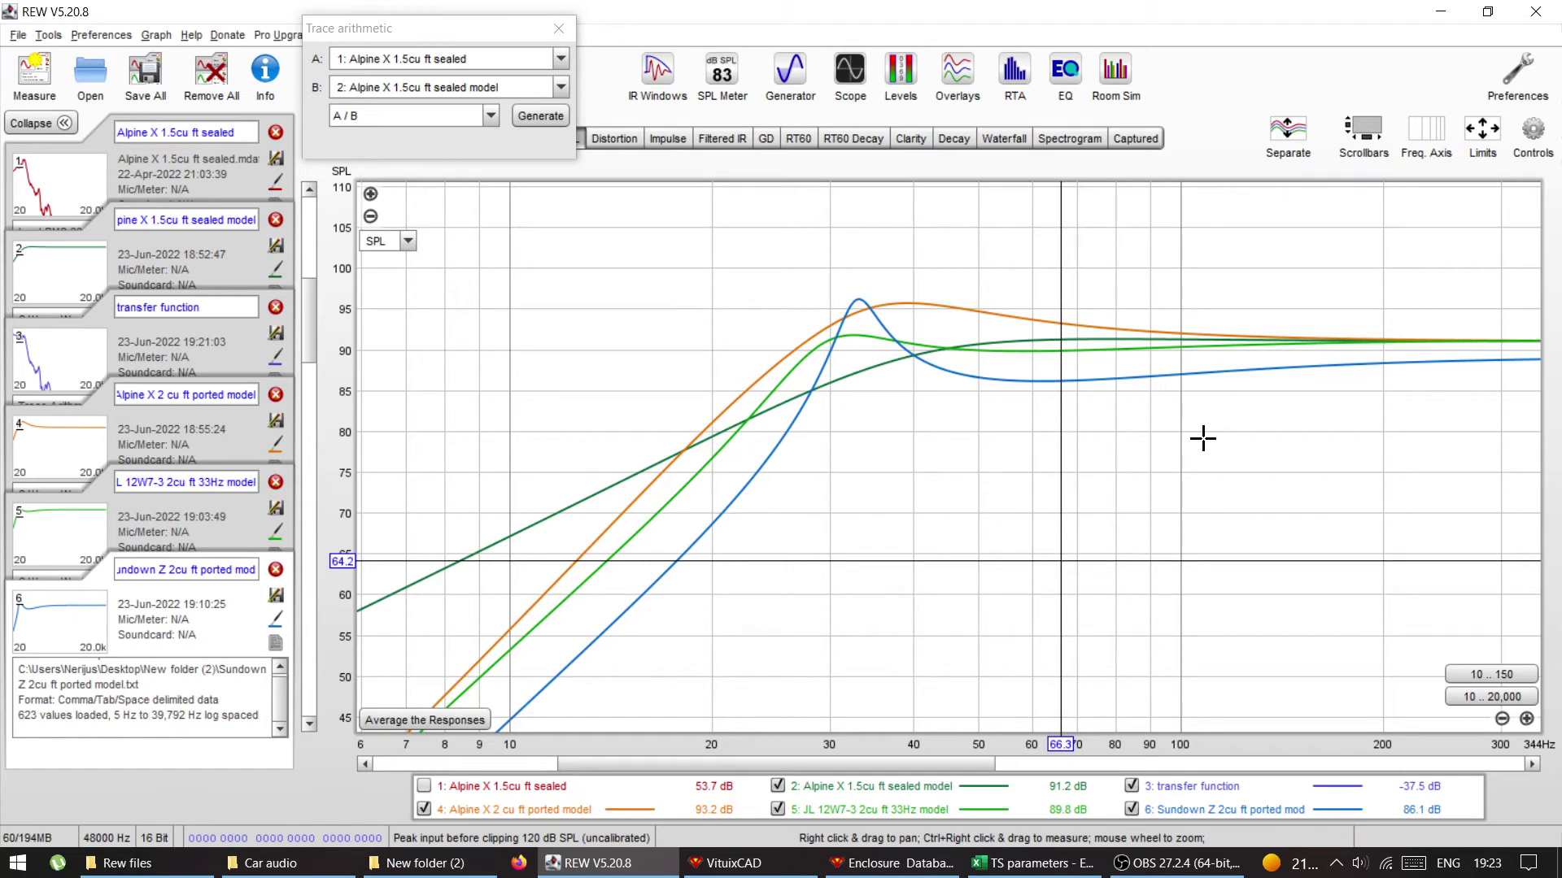
pyautogui.press('XF86AudioLowerVolume')
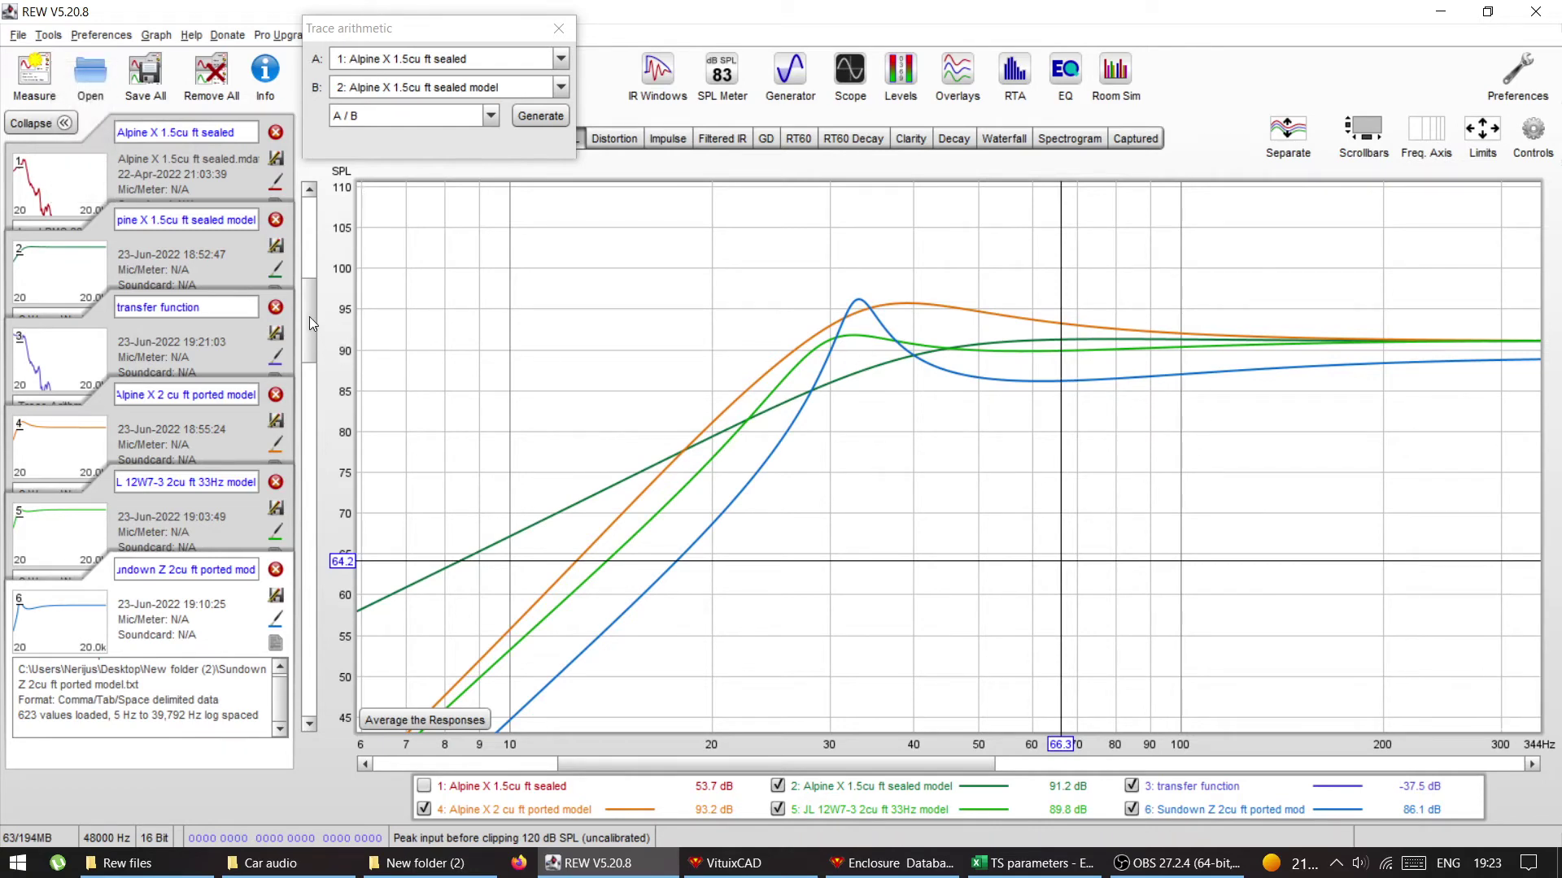
pyautogui.moveTo(309, 315); pyautogui.dragTo(306, 347)
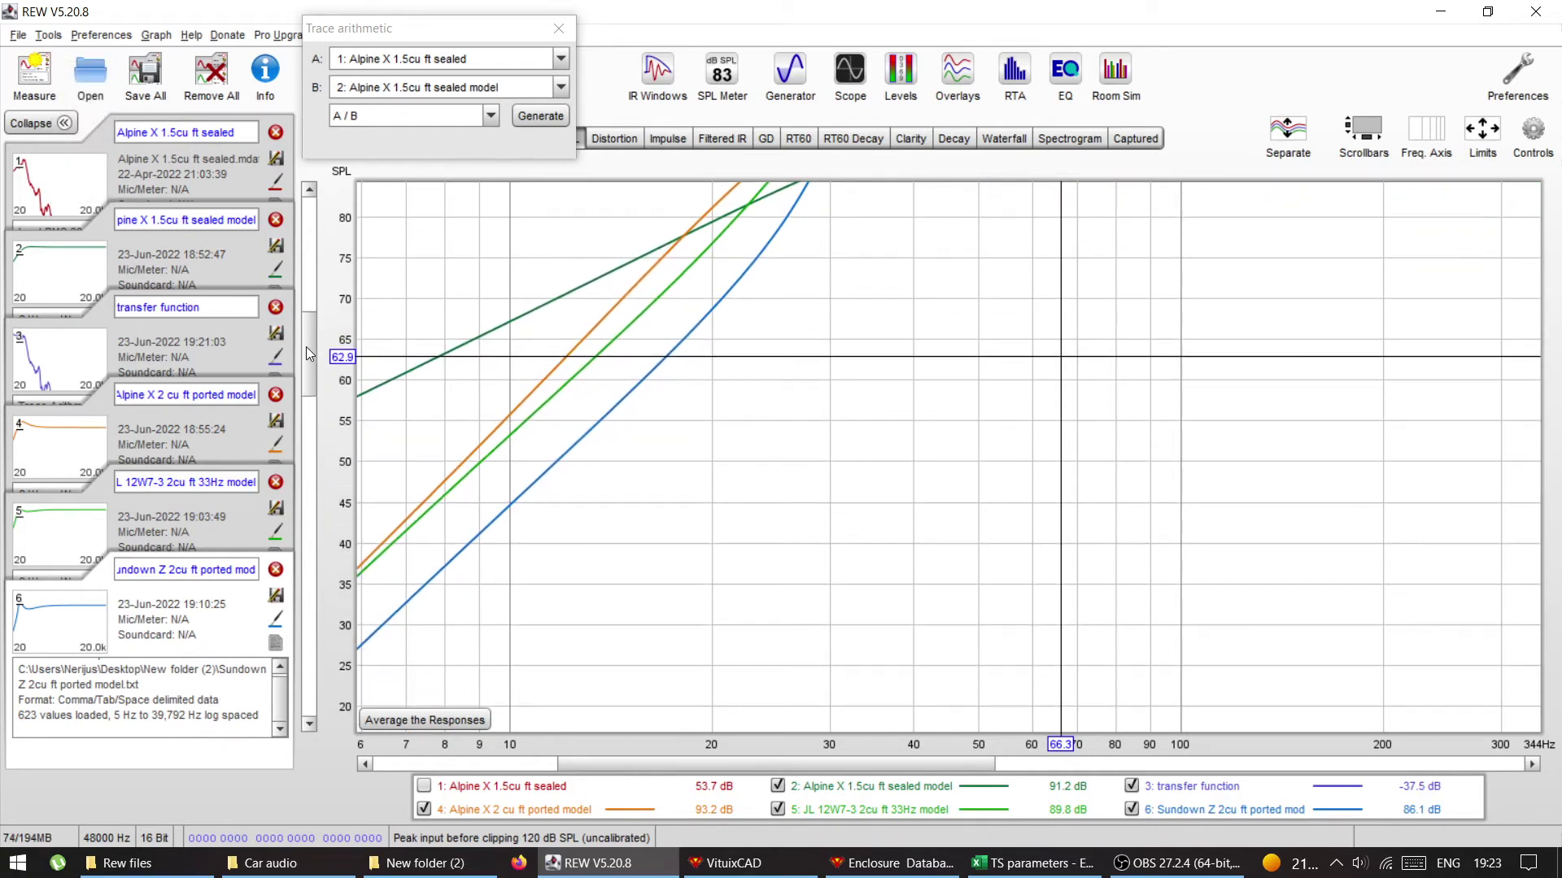
# Show the sealed Alpine trace and generate transfer function × Alpine X 2 cu ft ported model (A * B)
pyautogui.click(424, 786)
pyautogui.moveTo(305, 353); pyautogui.dragTo(309, 362)
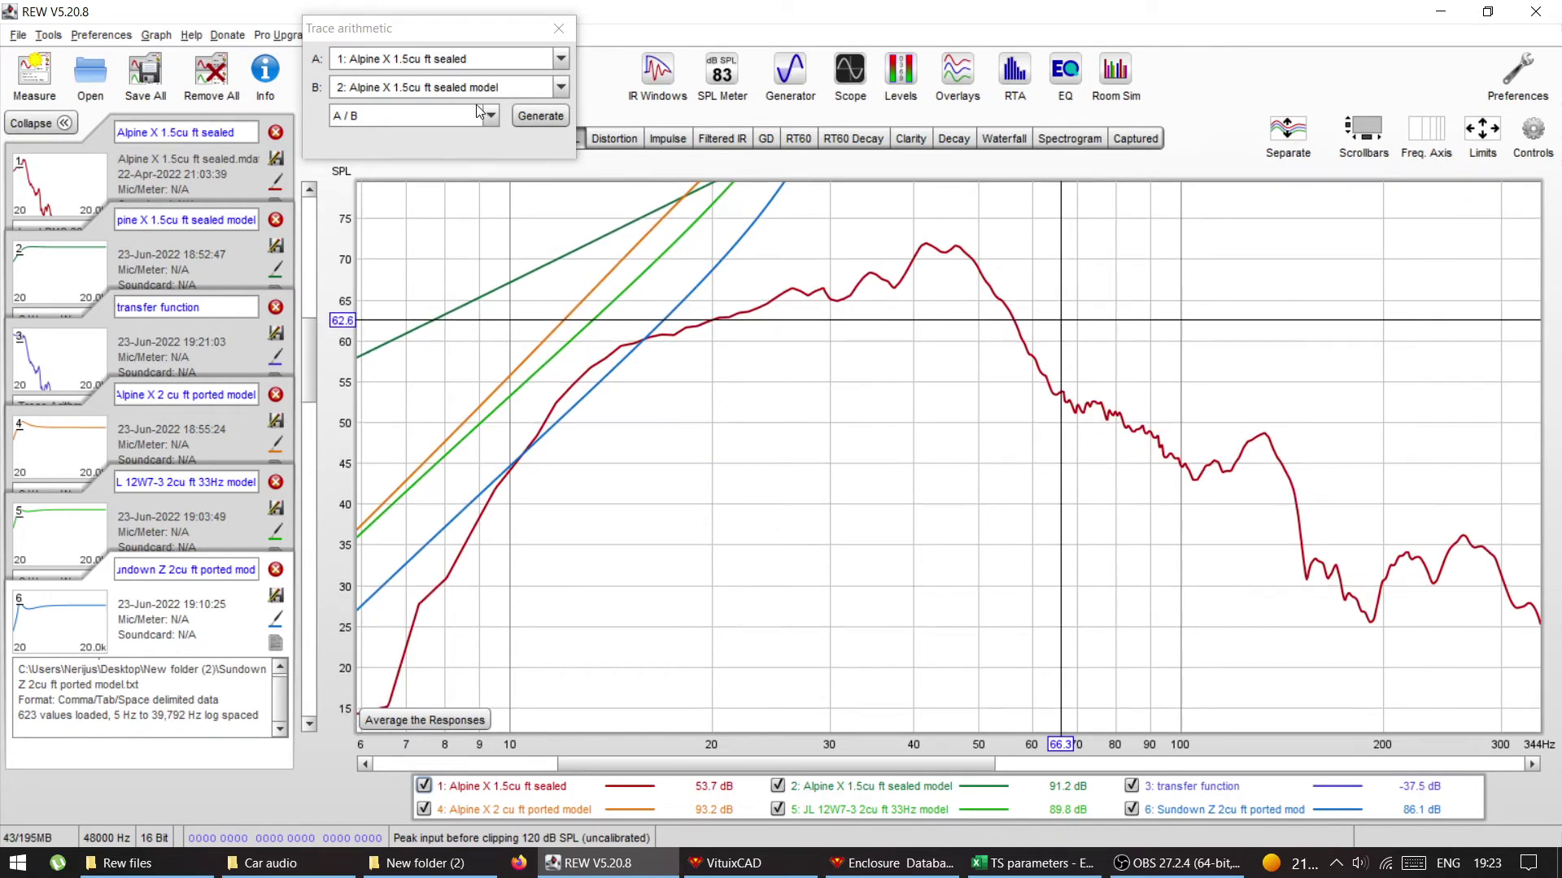
pyautogui.click(370, 63)
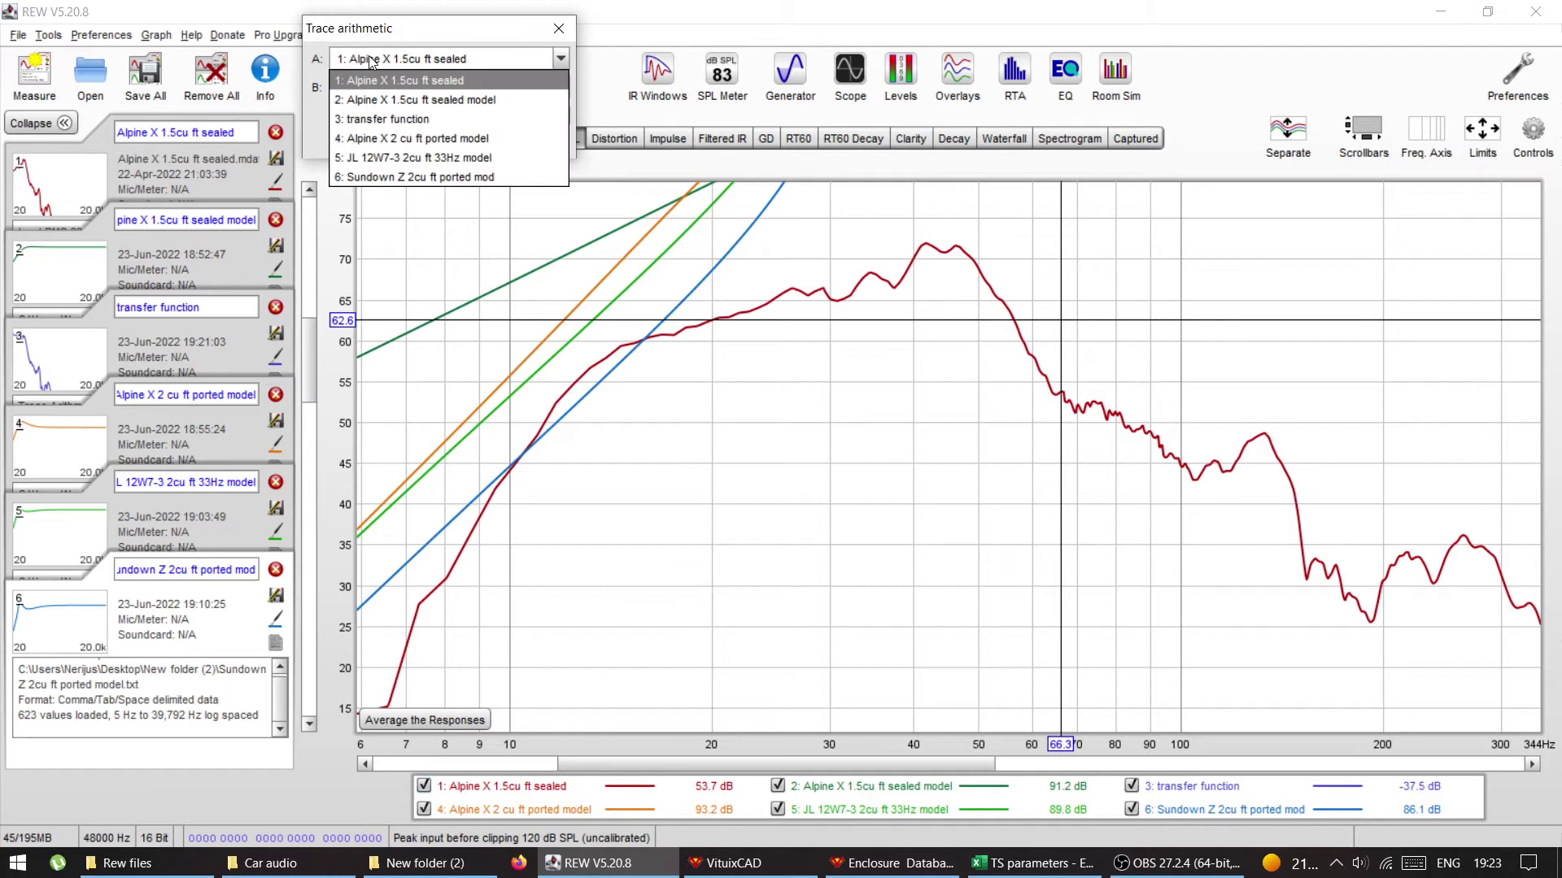
pyautogui.click(378, 119)
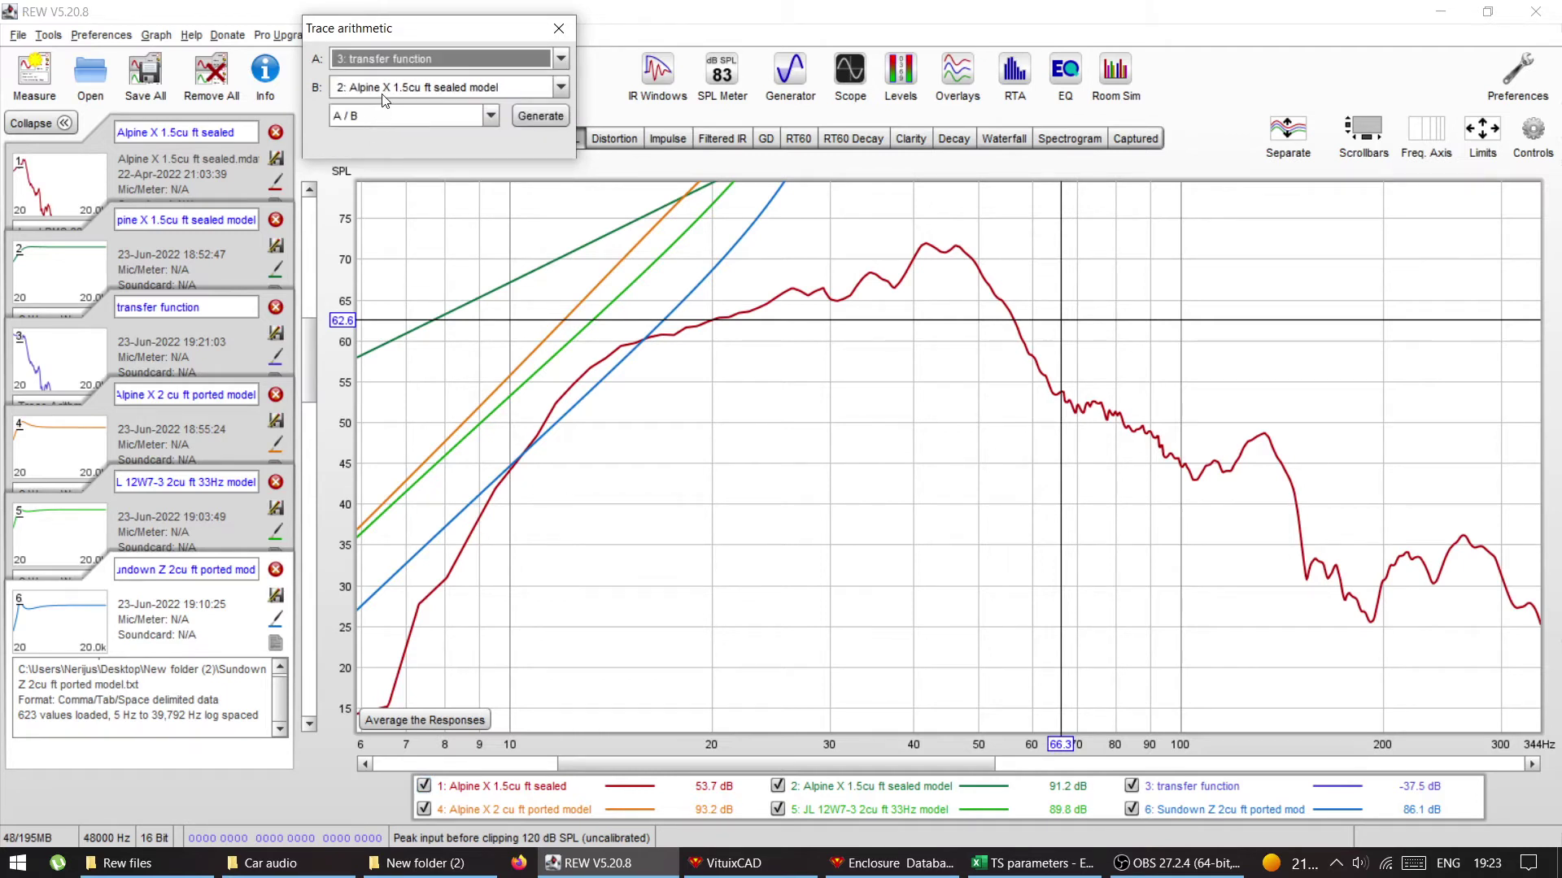
pyautogui.click(382, 89)
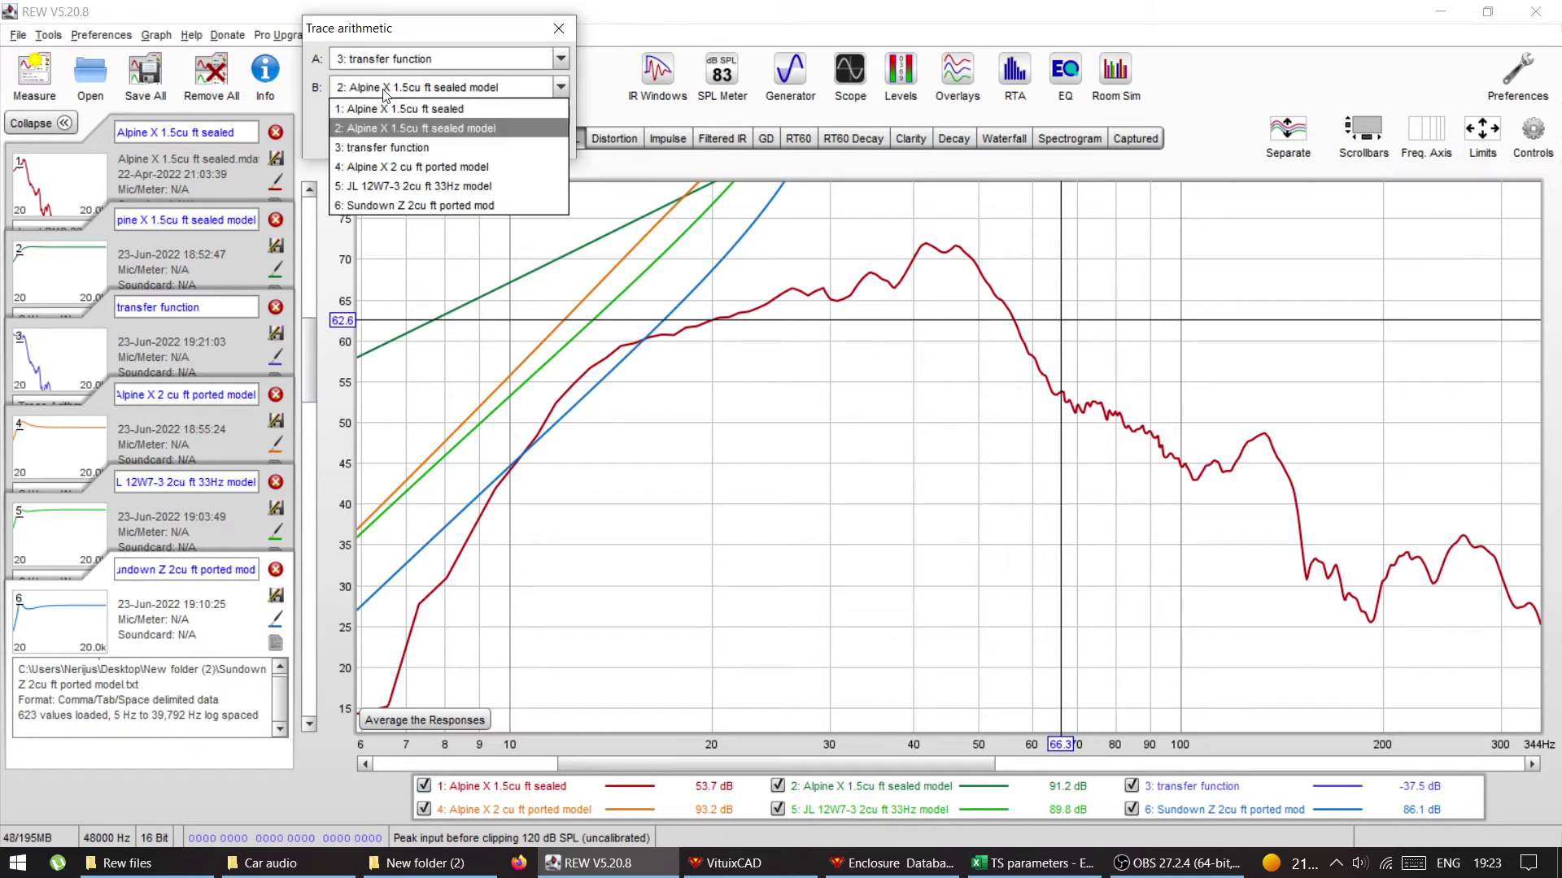
pyautogui.click(411, 169)
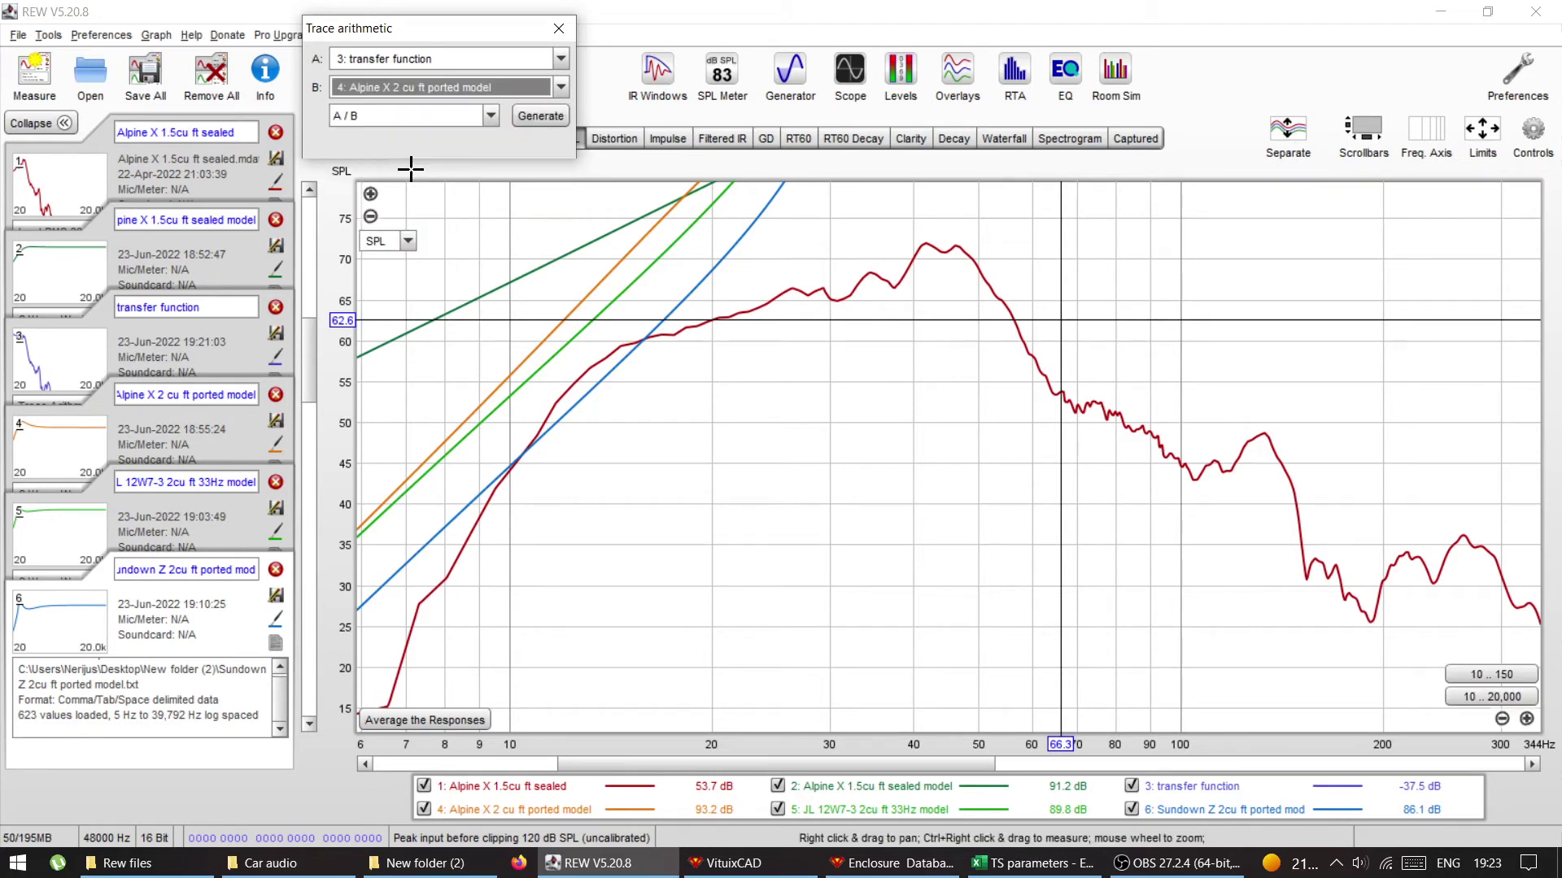
pyautogui.click(397, 118)
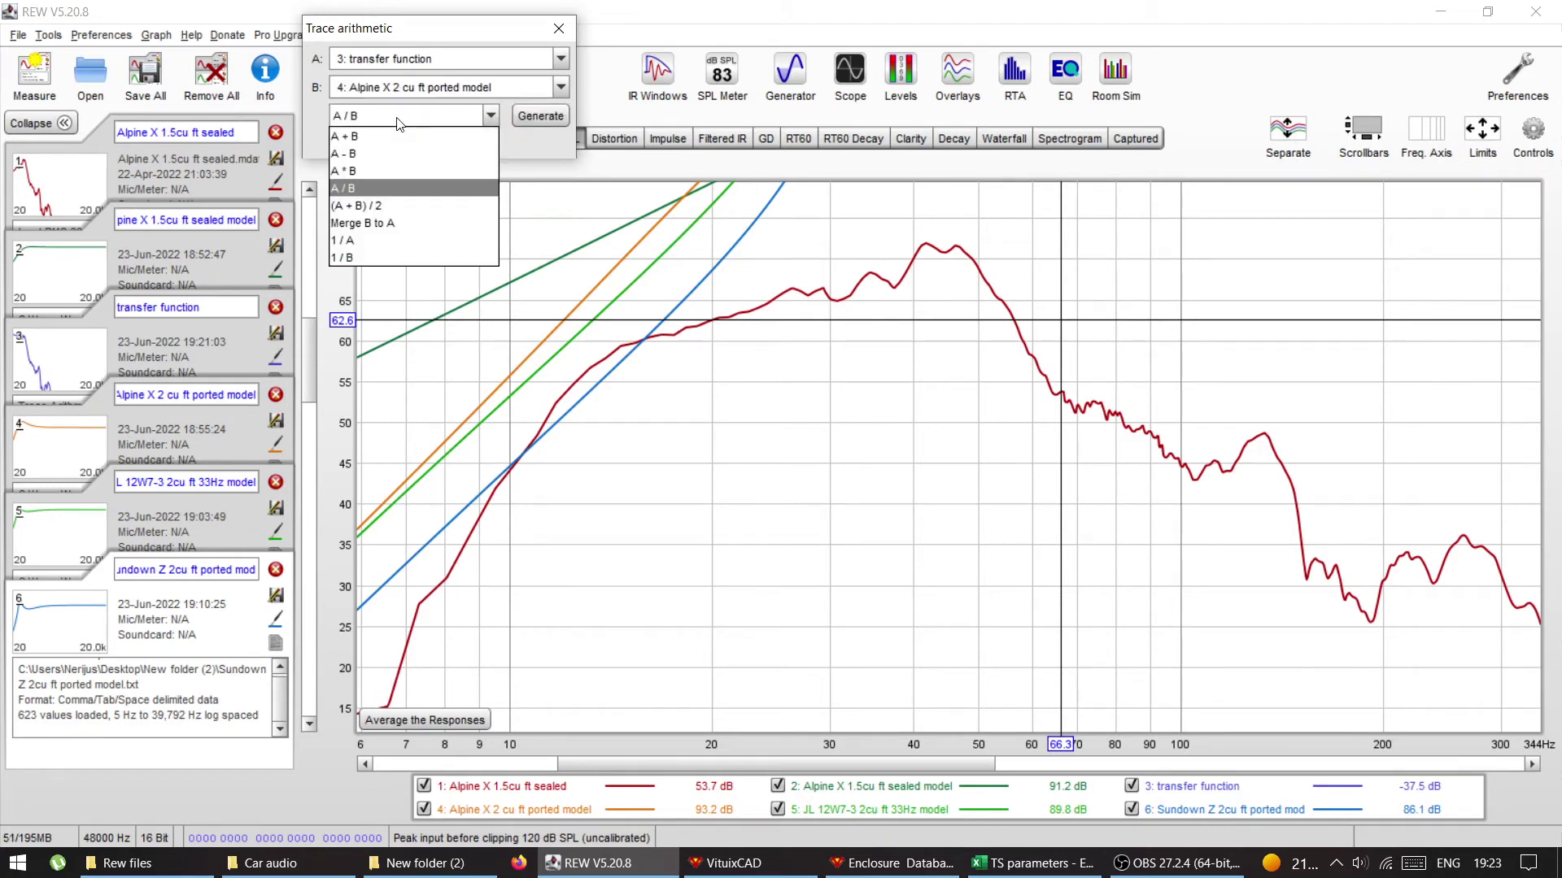
pyautogui.click(340, 174)
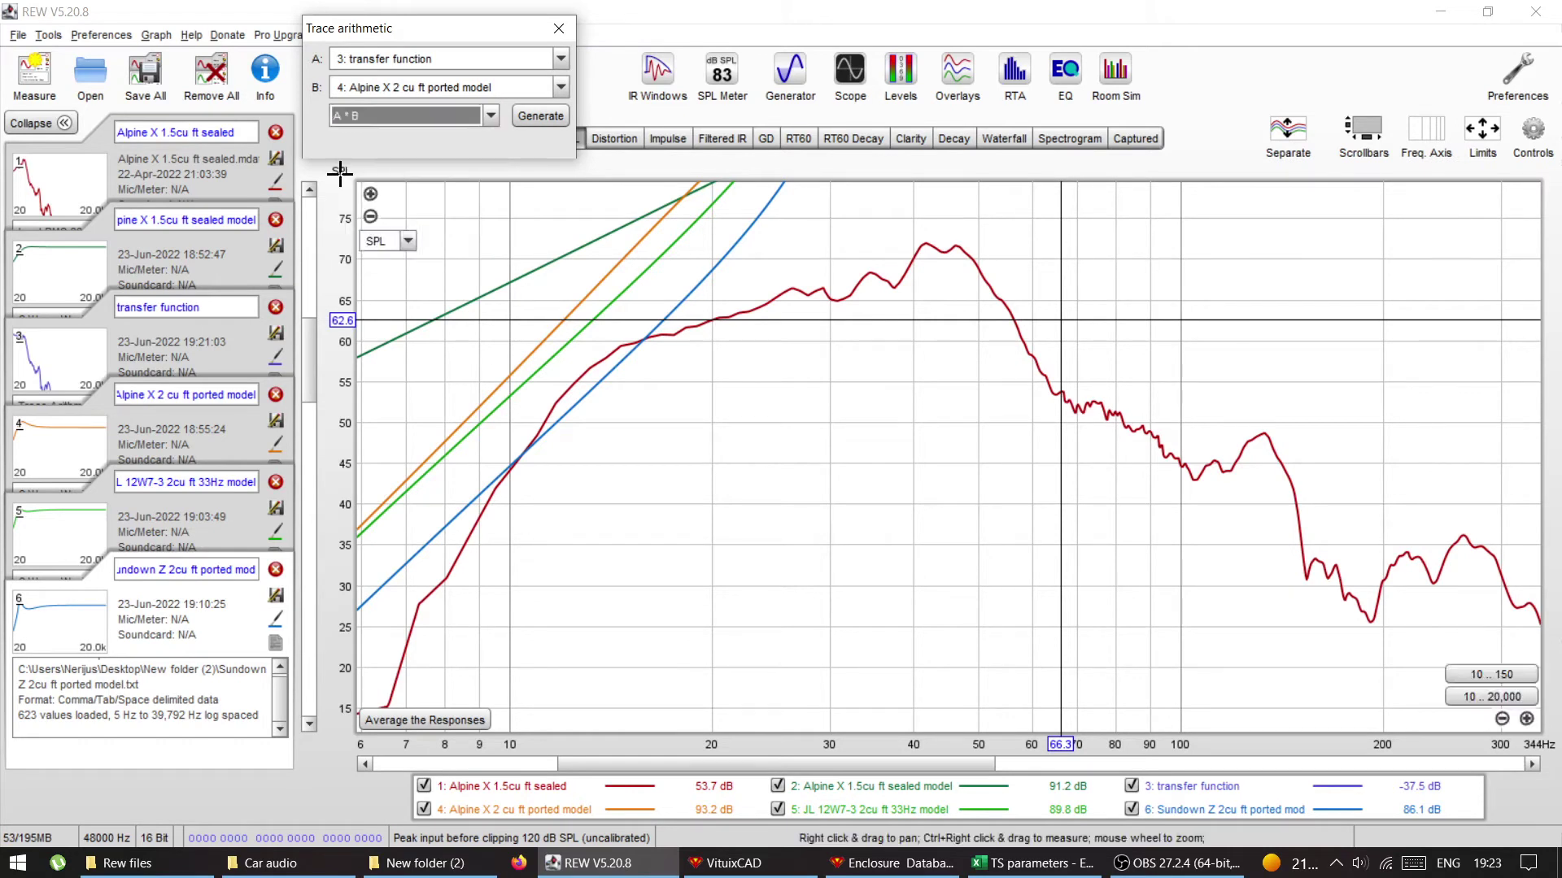
pyautogui.click(541, 117)
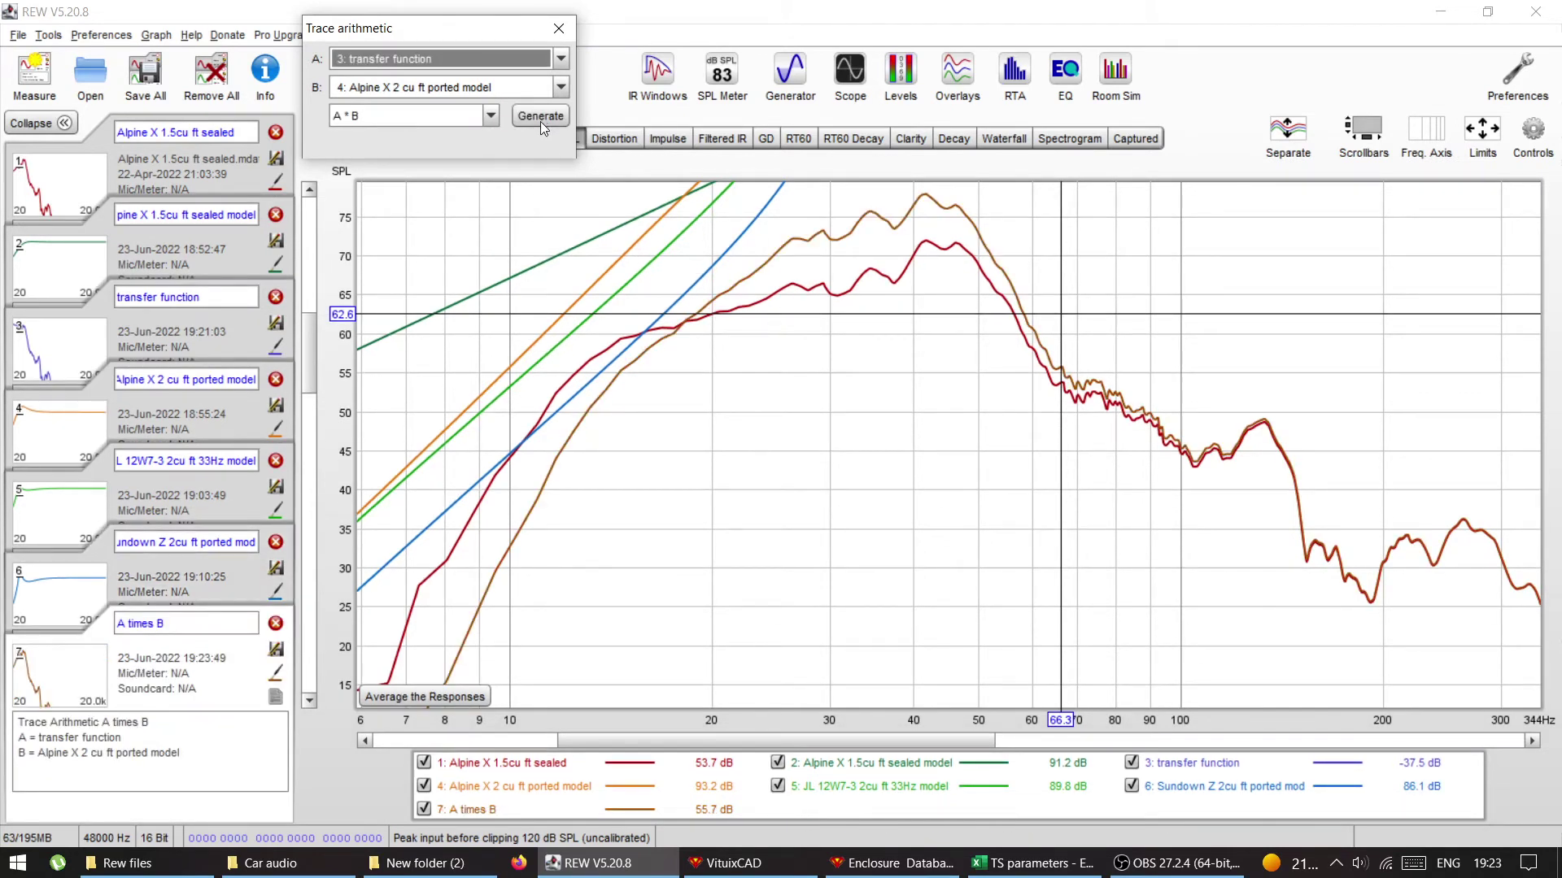
# Hide the Alpine ported, Alpine sealed, JL 12W7-3 and Sundown Z model traces
pyautogui.moveTo(306, 354); pyautogui.dragTo(307, 349)
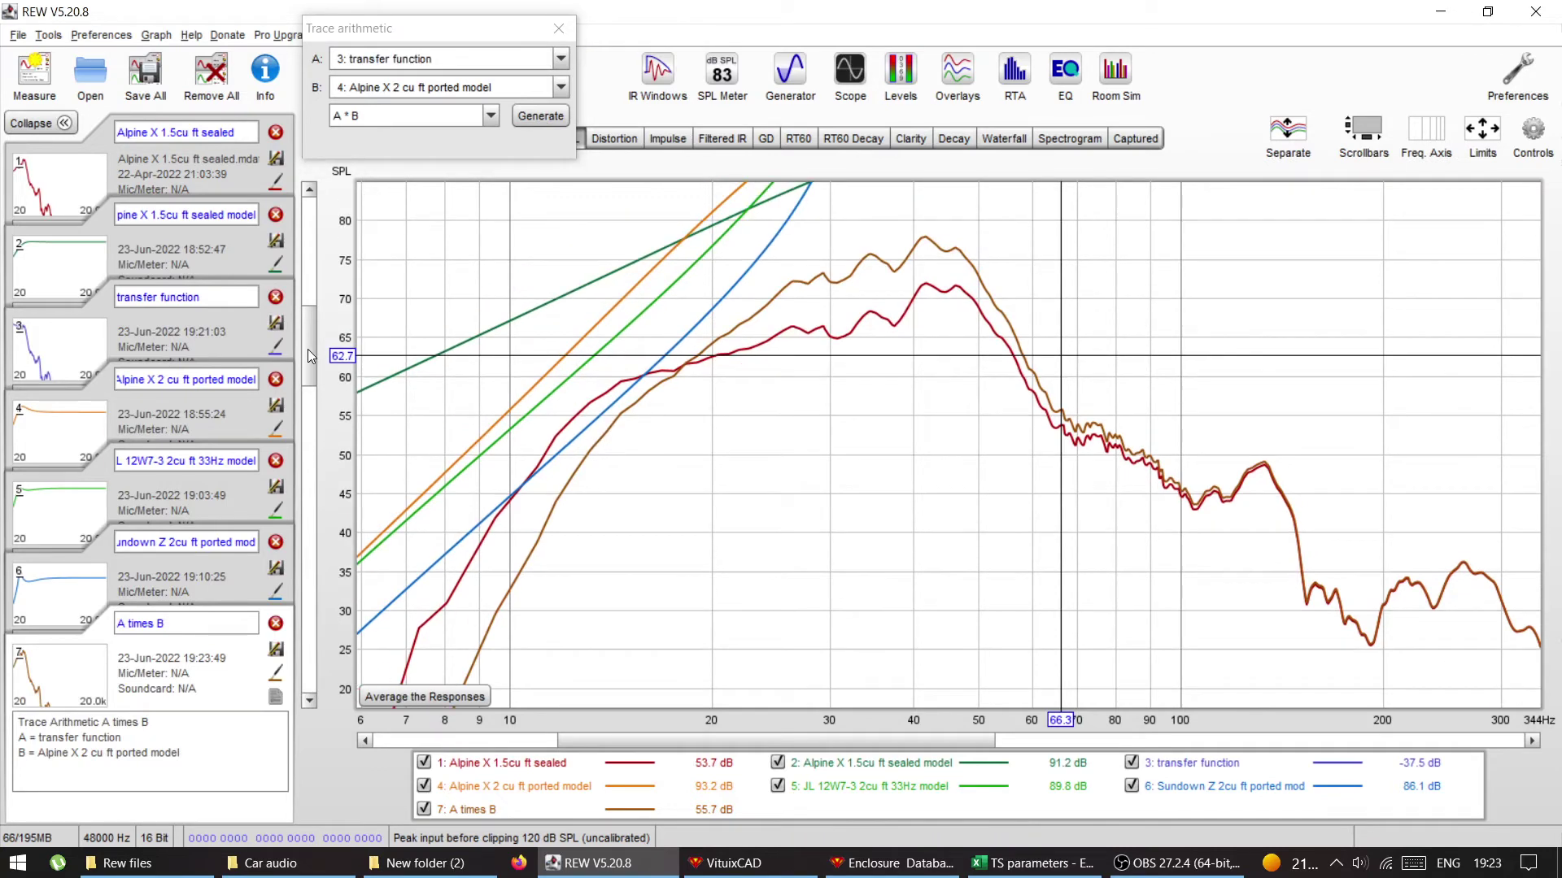
pyautogui.click(424, 787)
pyautogui.click(777, 763)
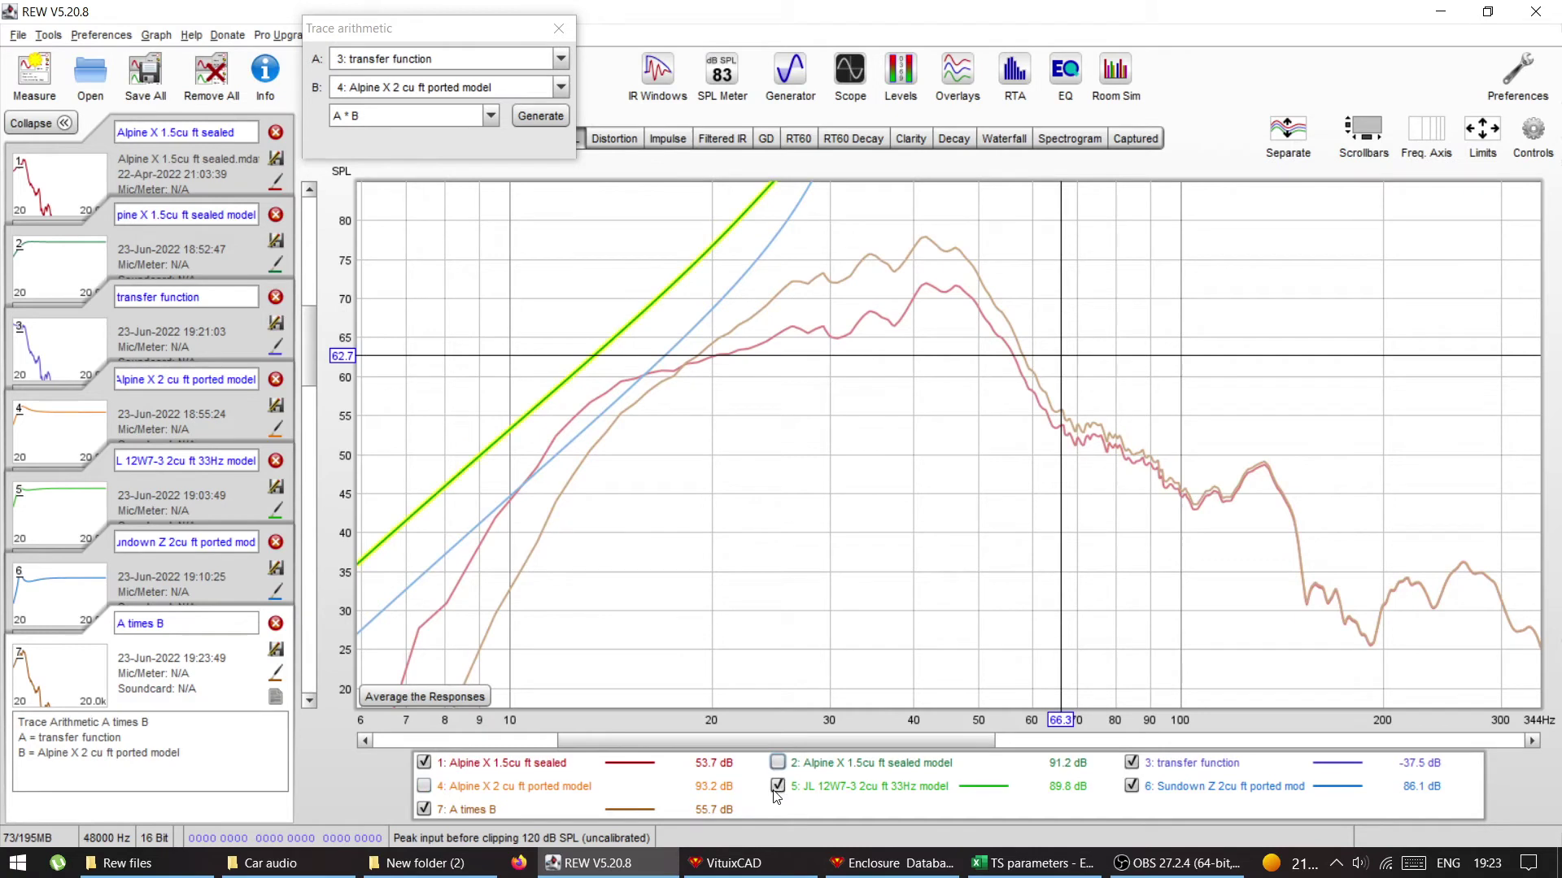
pyautogui.click(777, 787)
pyautogui.click(1130, 786)
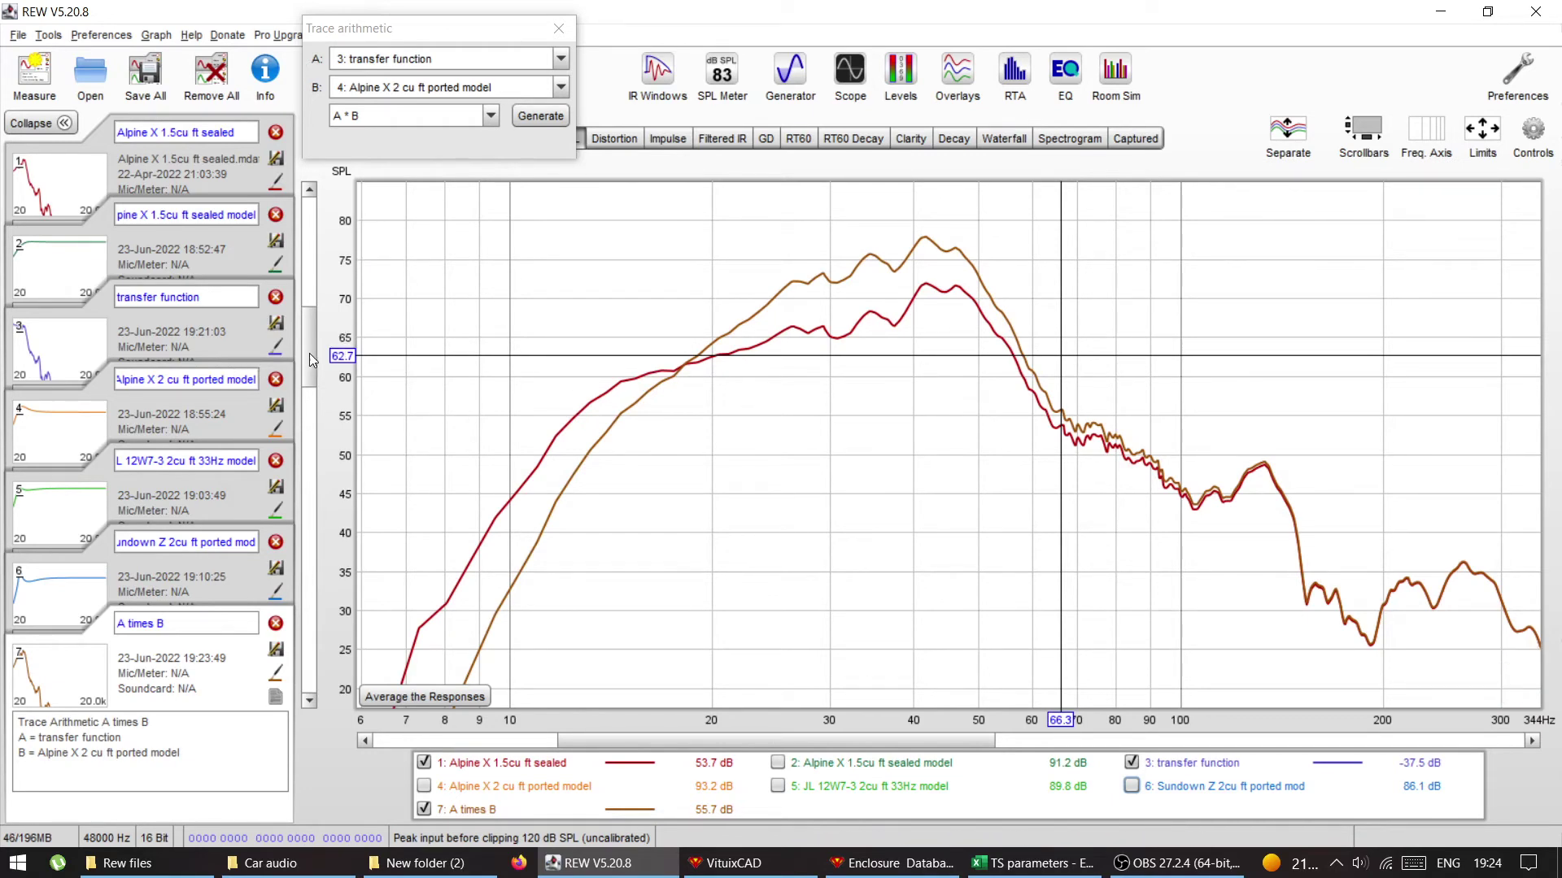
pyautogui.moveTo(309, 353)
pyautogui.mouseDown()
pyautogui.moveTo(305, 470)
pyautogui.moveTo(306, 456)
pyautogui.mouseUp()
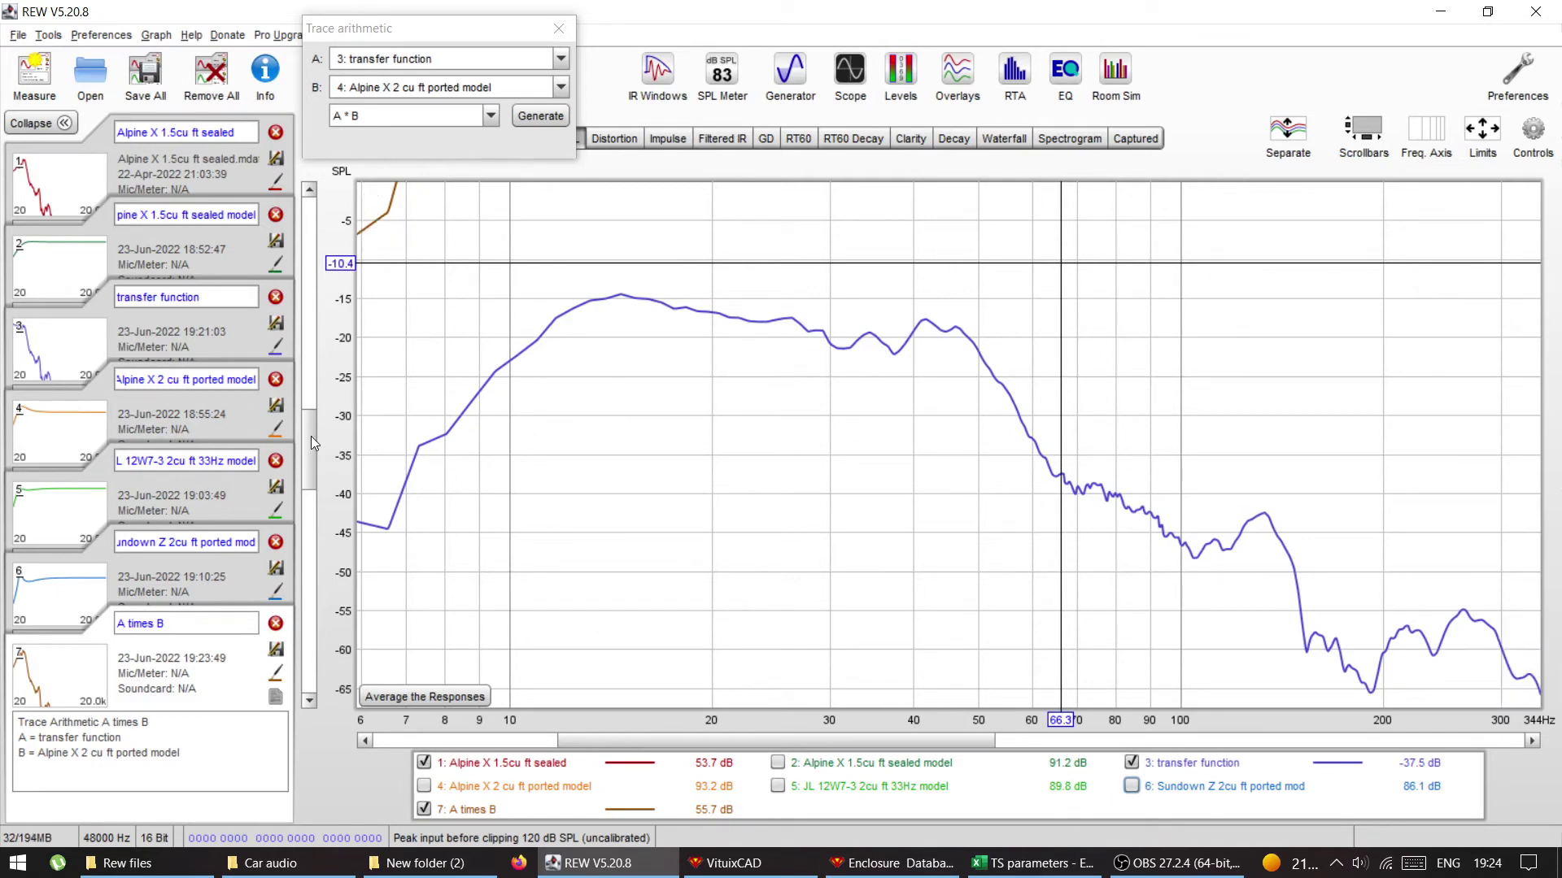
pyautogui.moveTo(310, 436); pyautogui.dragTo(327, 326)
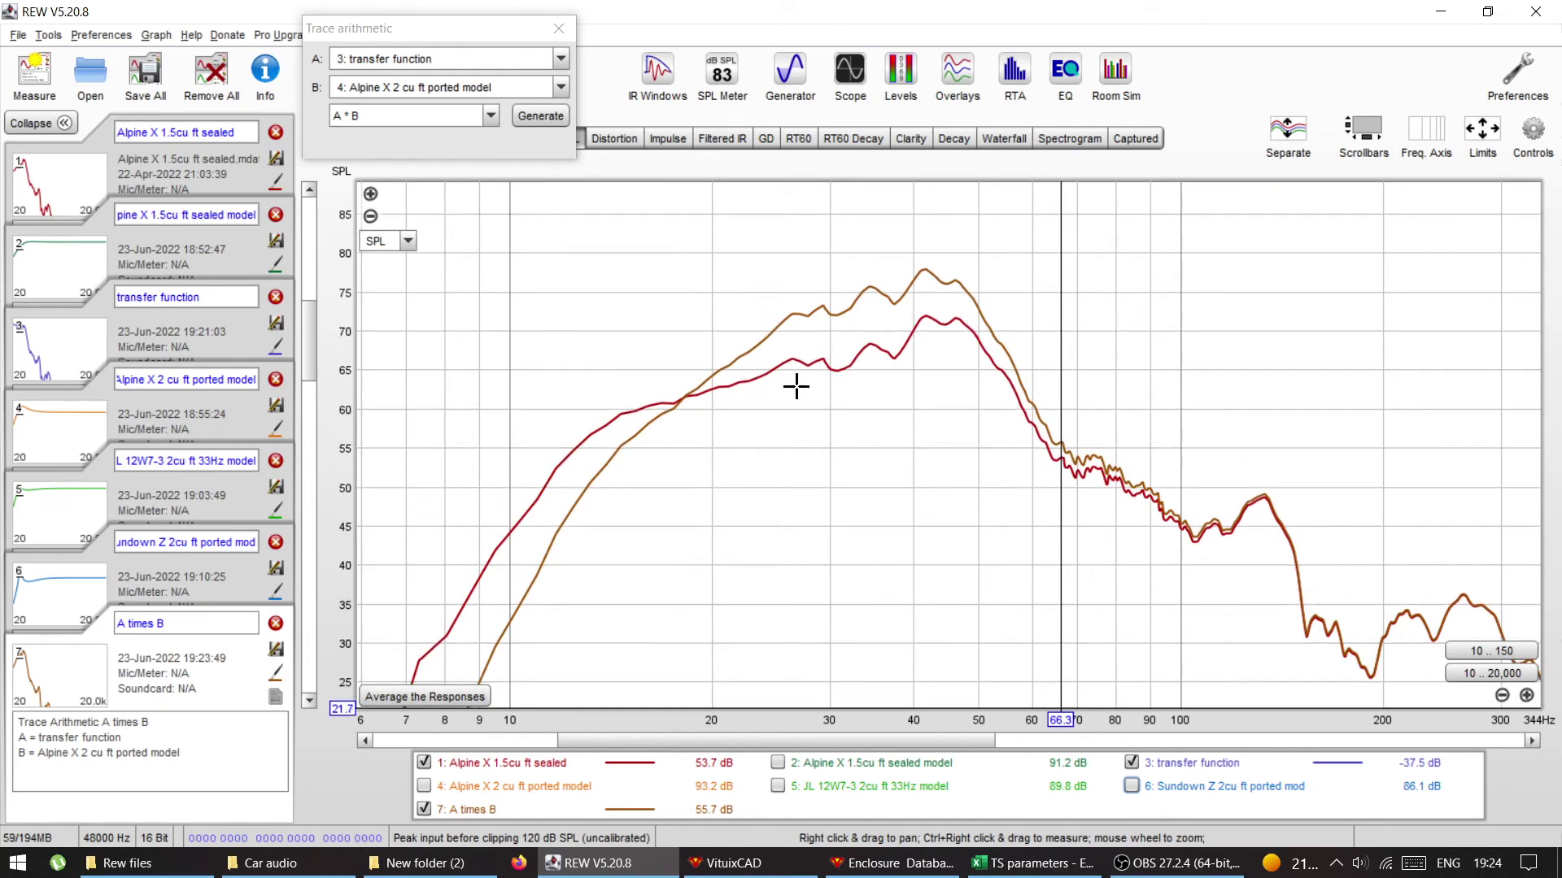
# Generate the transfer function multiplied by the JL 12W7-3 and Sundown Z models, then close Trace arithmetic
pyautogui.click(382, 88)
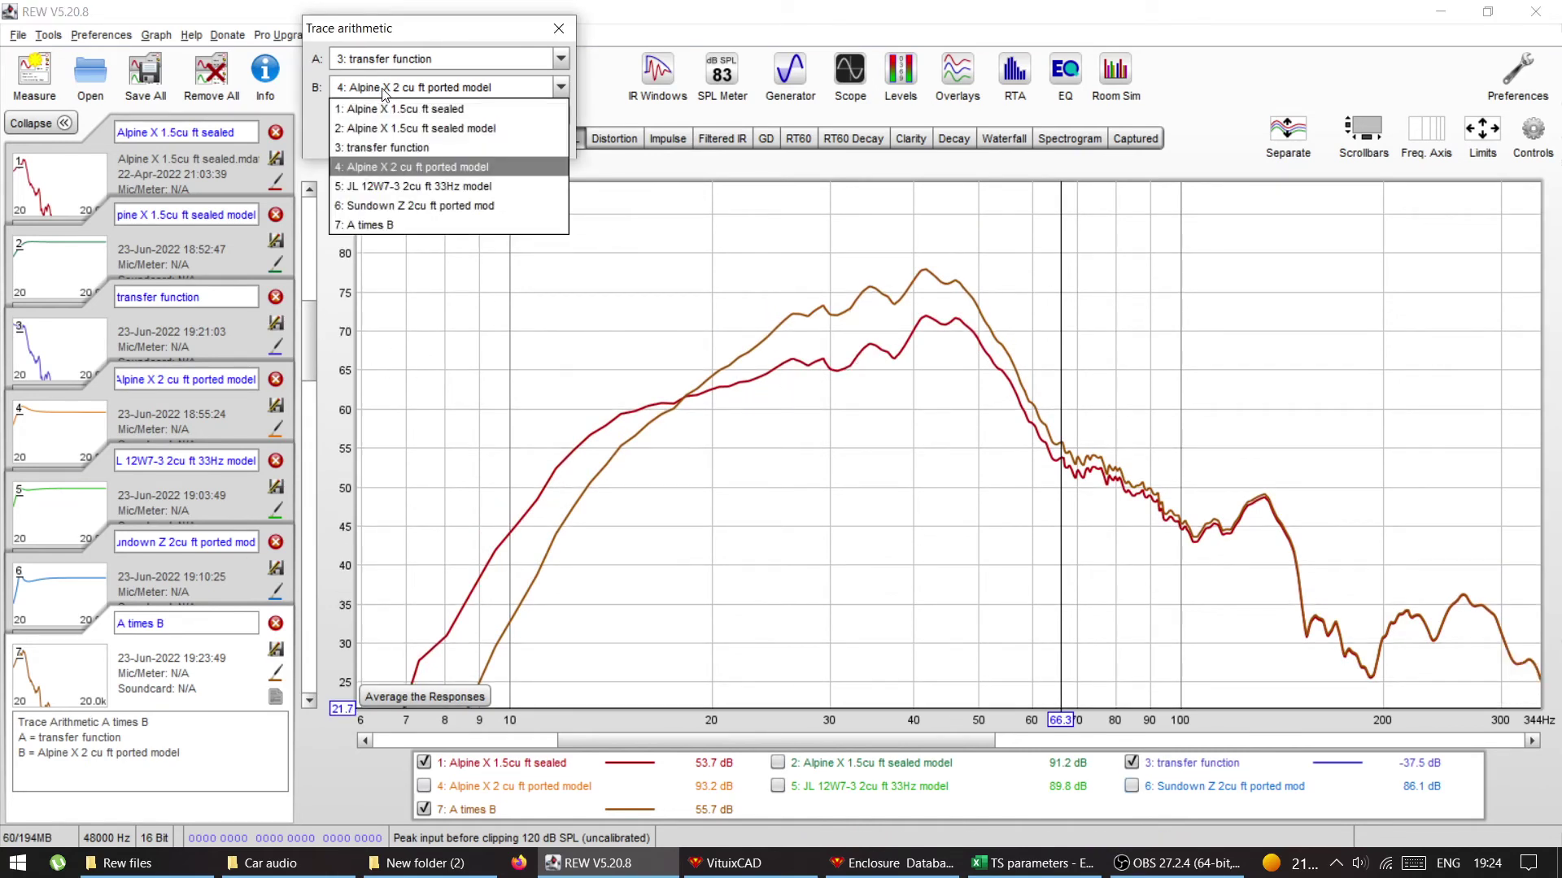
pyautogui.click(372, 187)
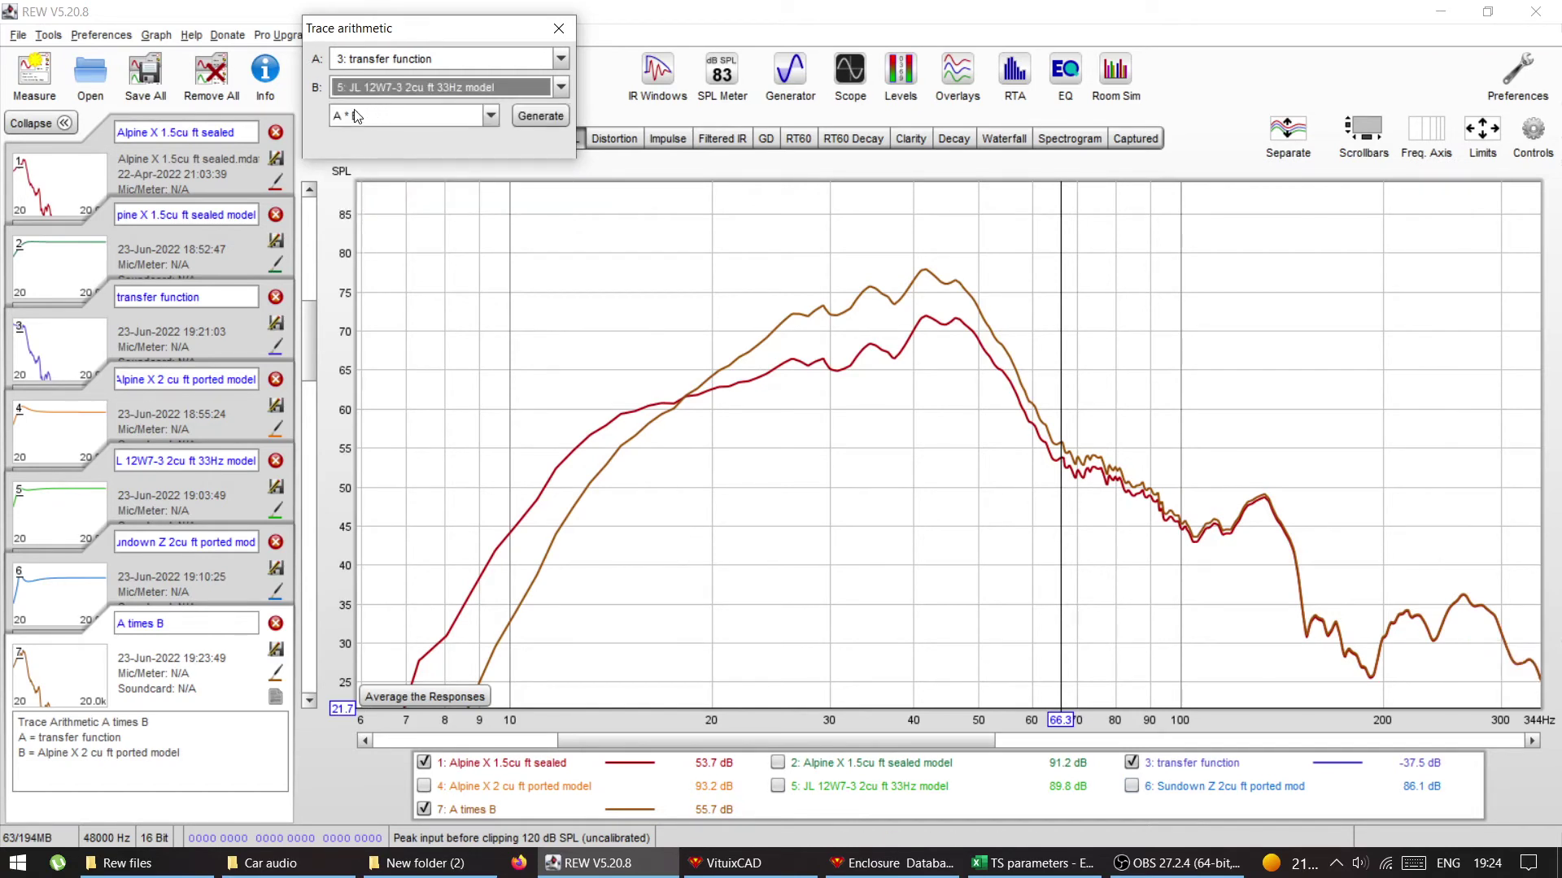
pyautogui.click(538, 115)
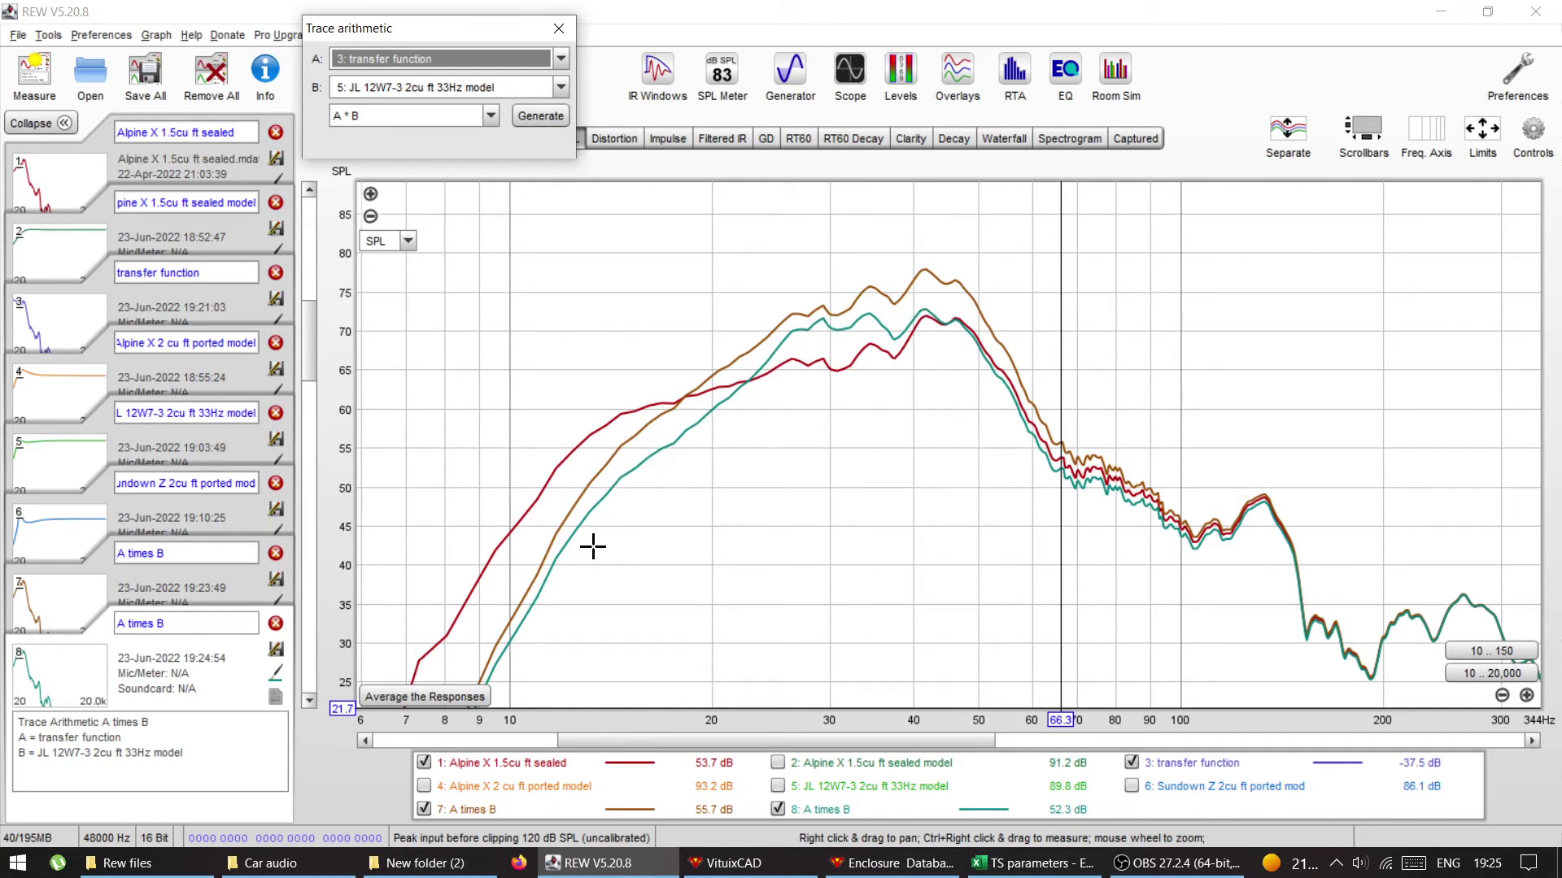
pyautogui.click(410, 91)
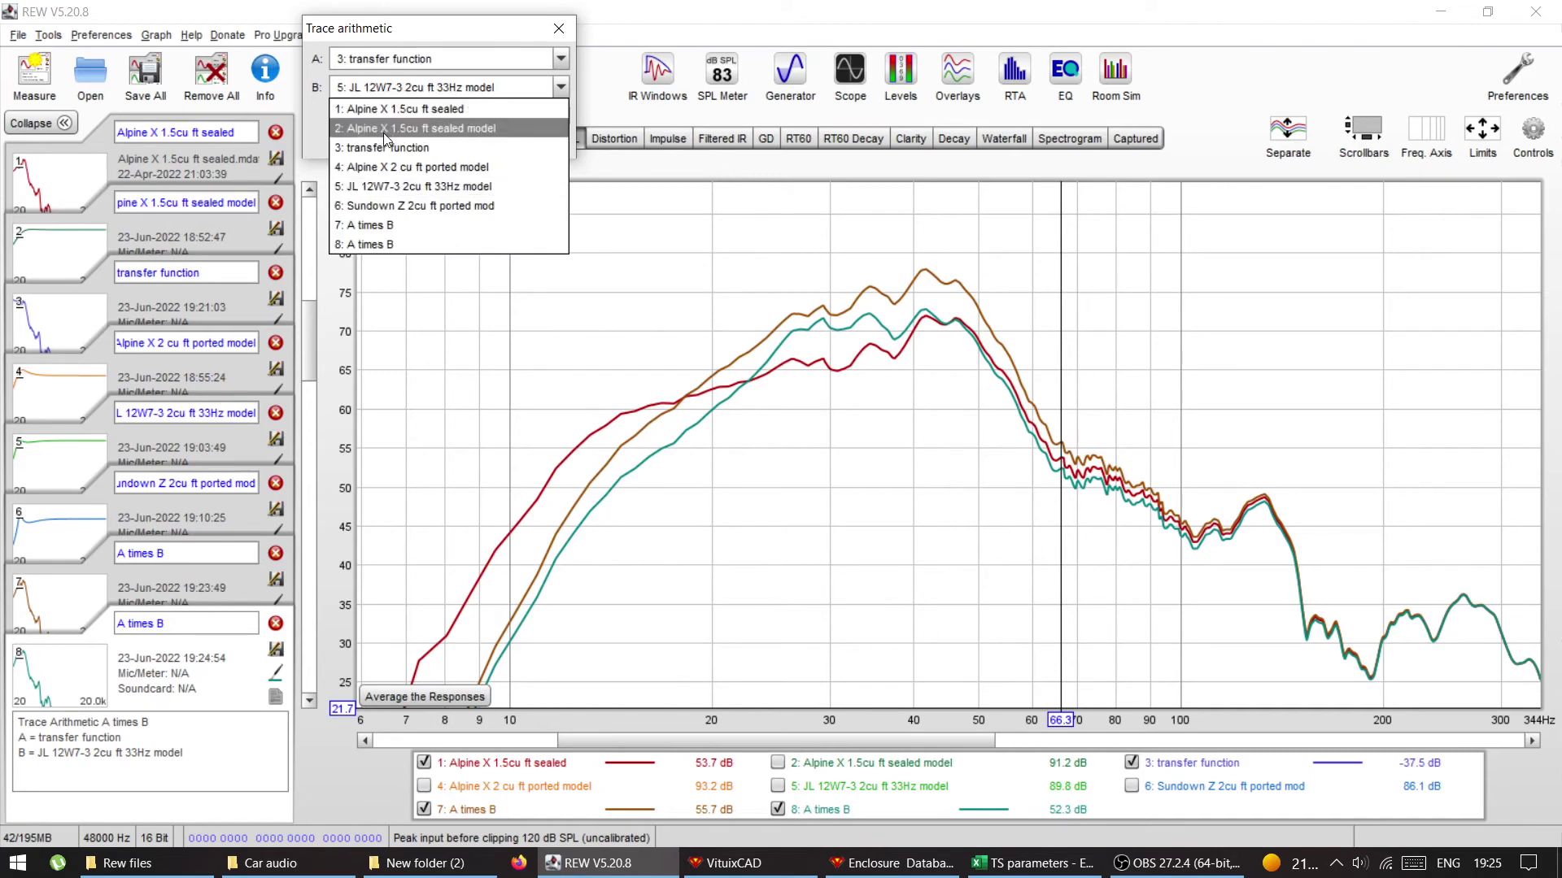
pyautogui.click(378, 205)
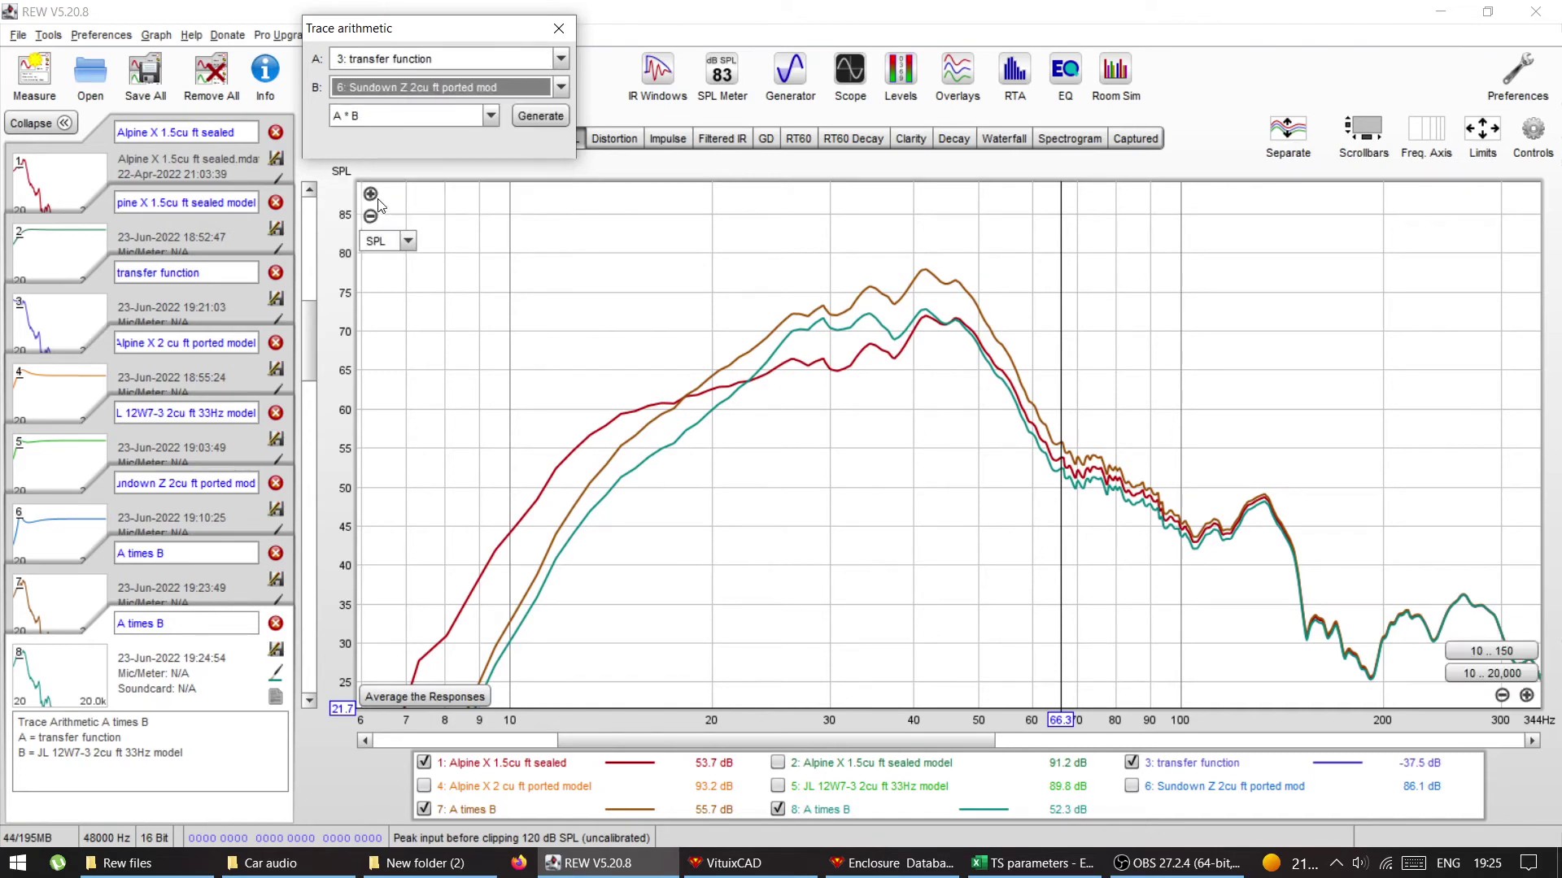
pyautogui.click(537, 115)
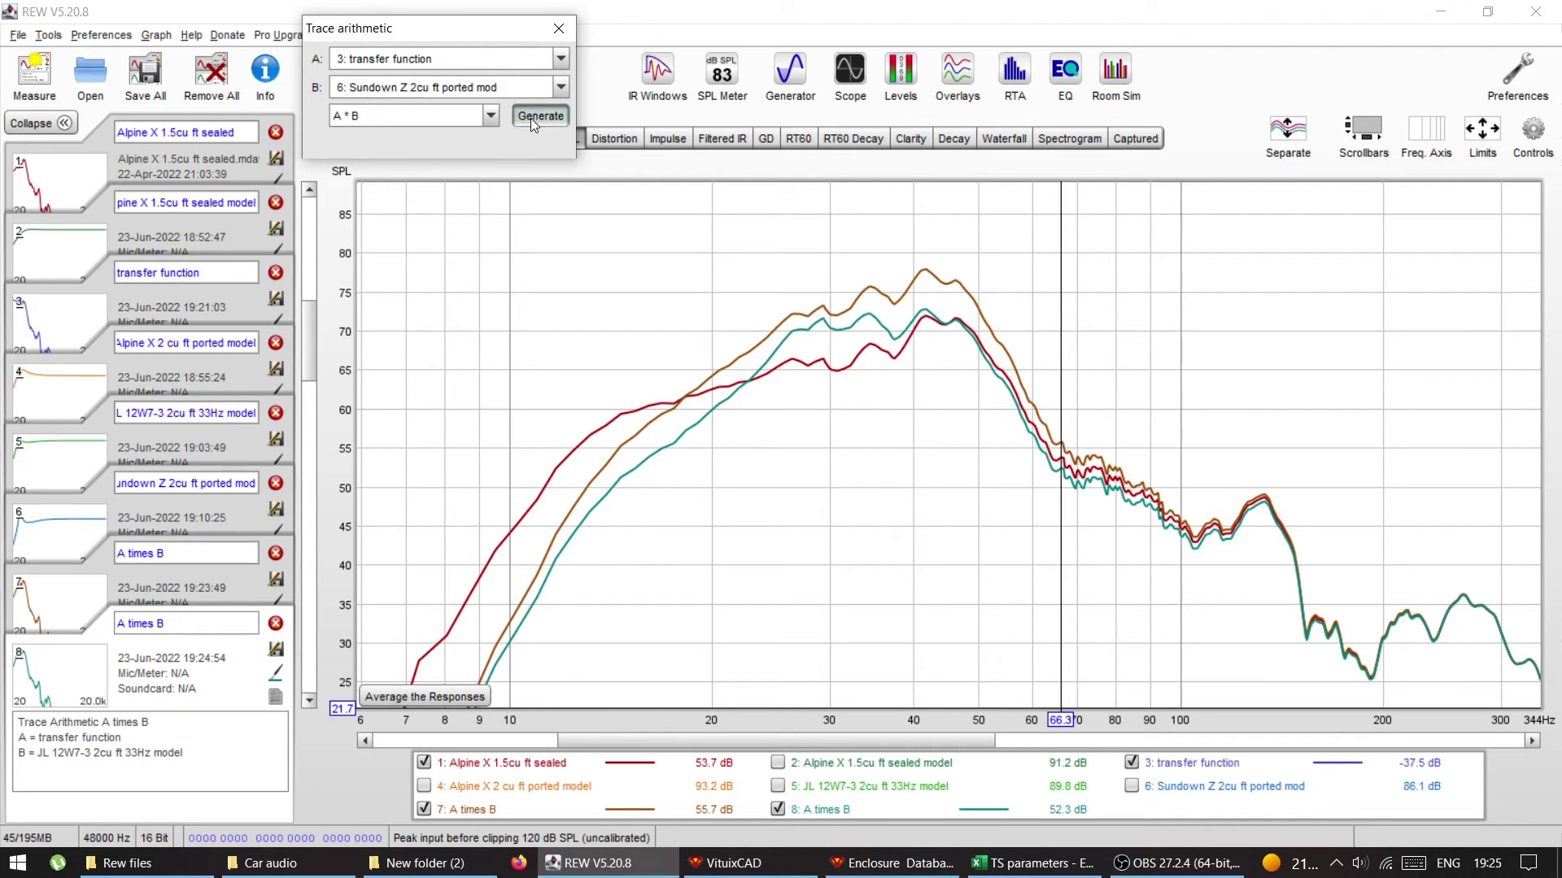
pyautogui.click(559, 29)
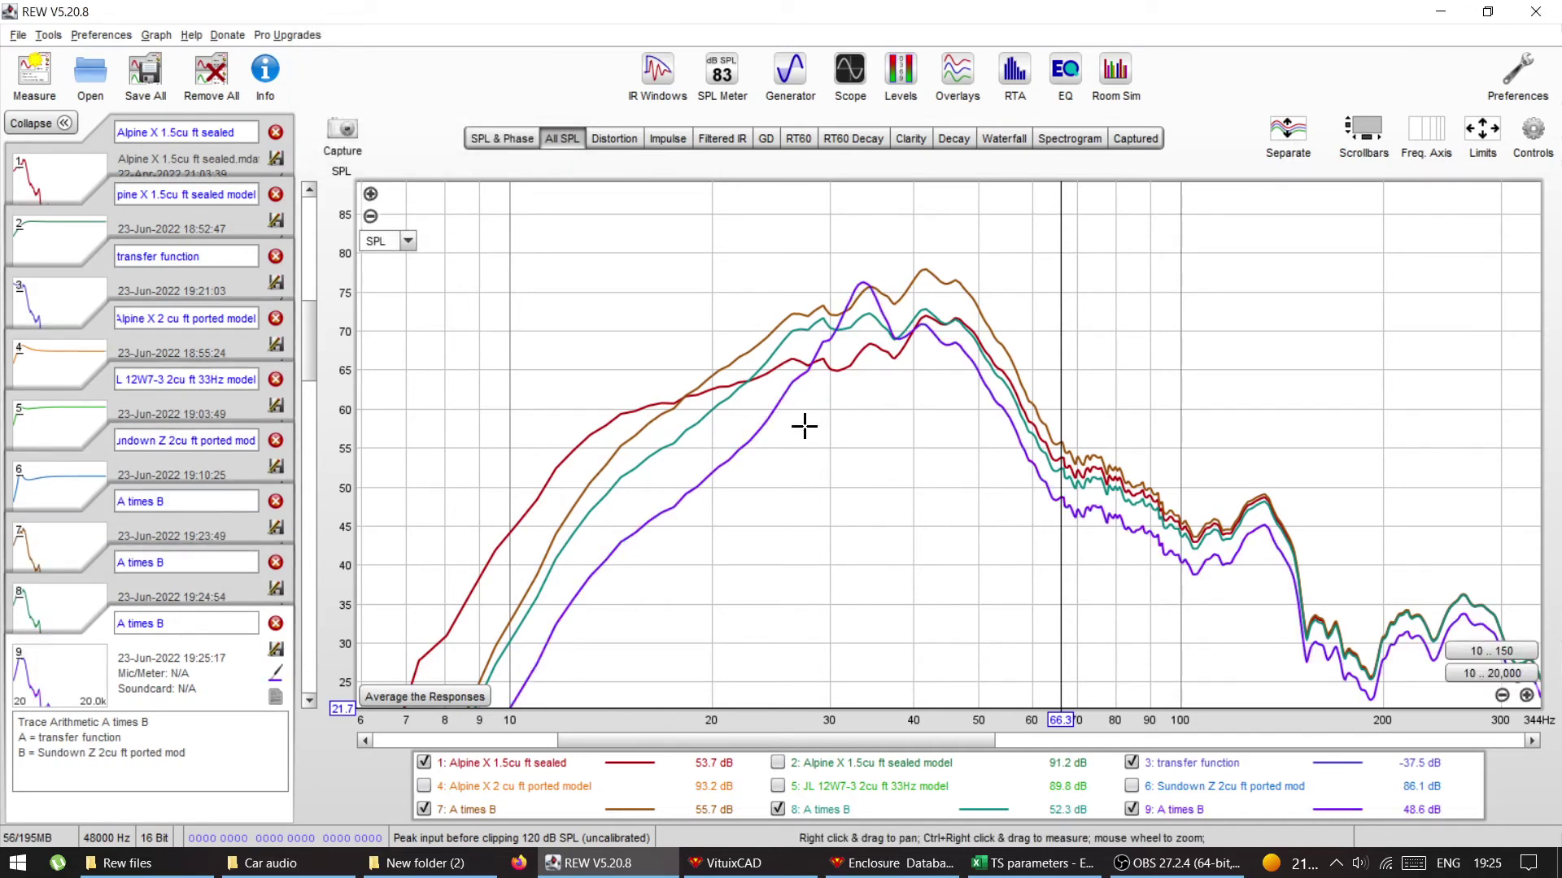
# Zoom to the bass range, read levels at 18.34 and 20.13 Hz, and hide the sealed Alpine and JL product traces
pyautogui.click(1528, 697)
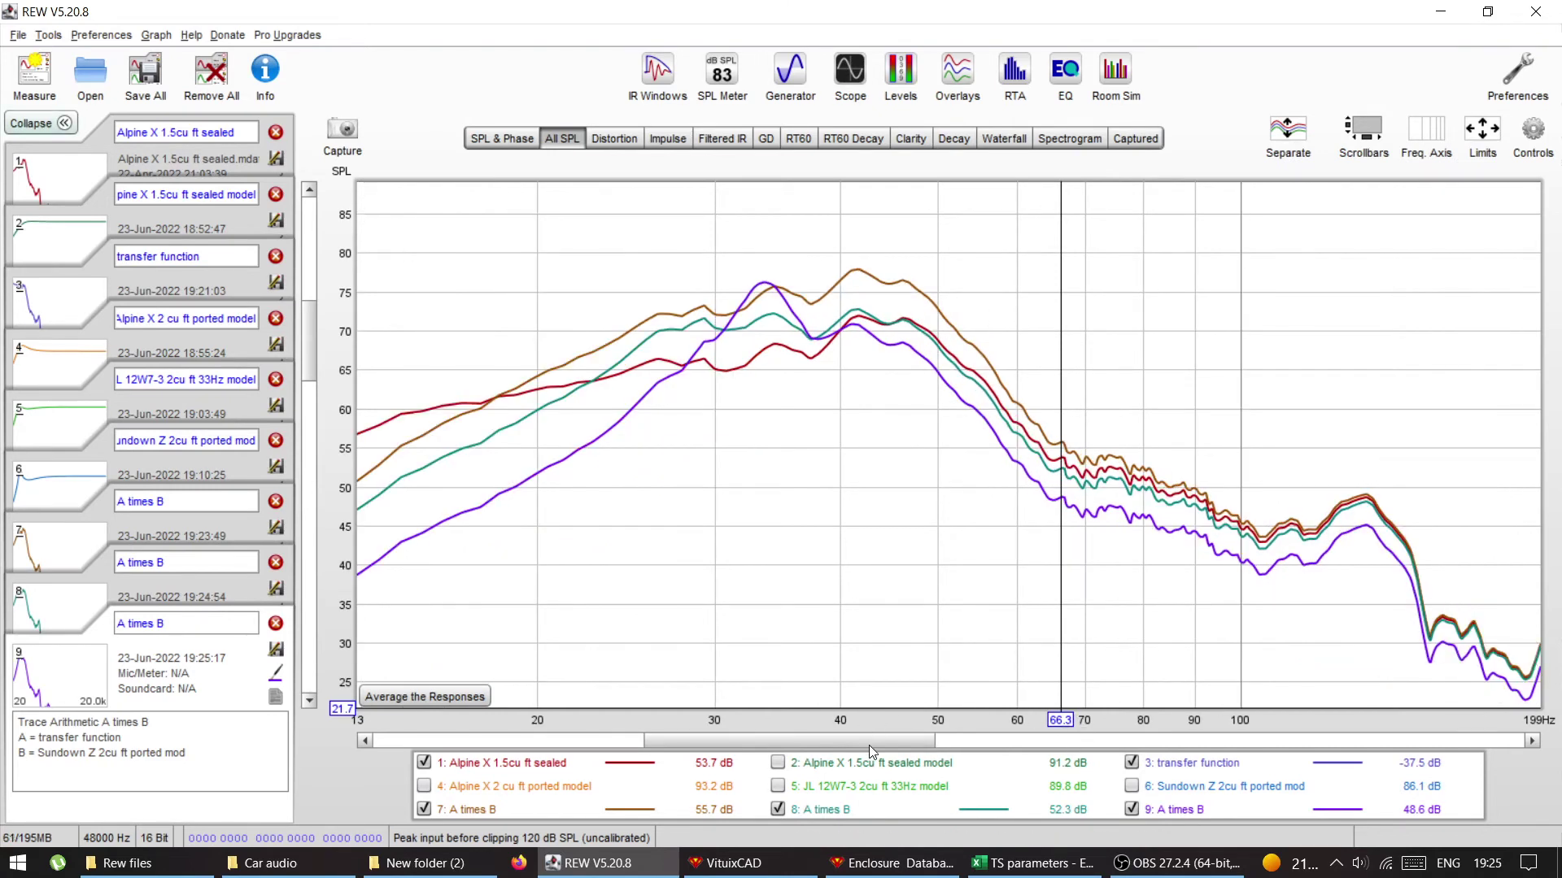
pyautogui.moveTo(867, 743); pyautogui.dragTo(812, 732)
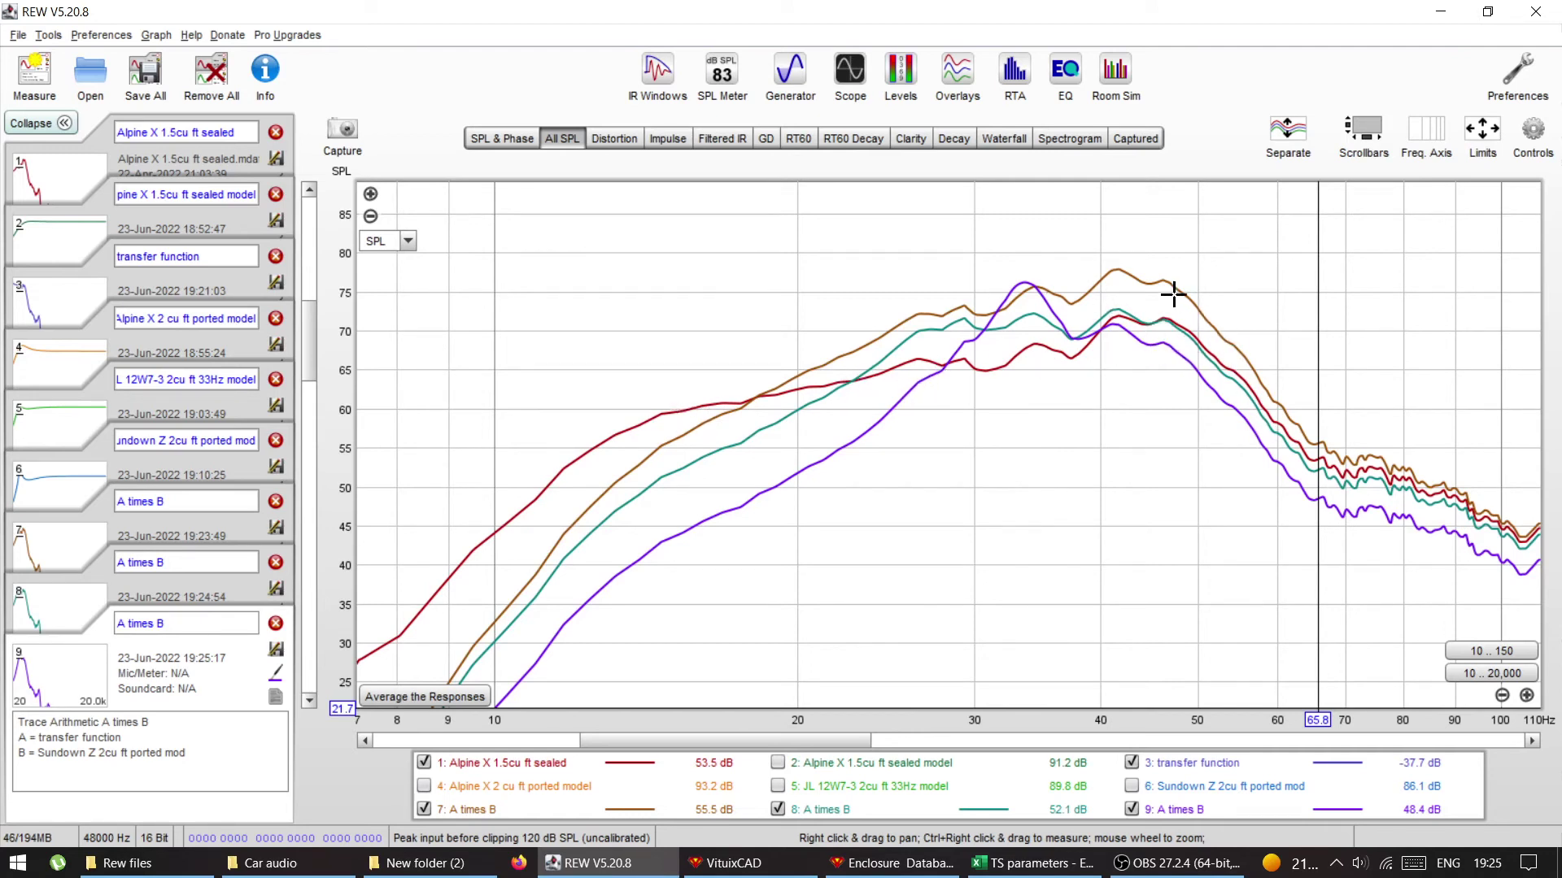
pyautogui.click(758, 401)
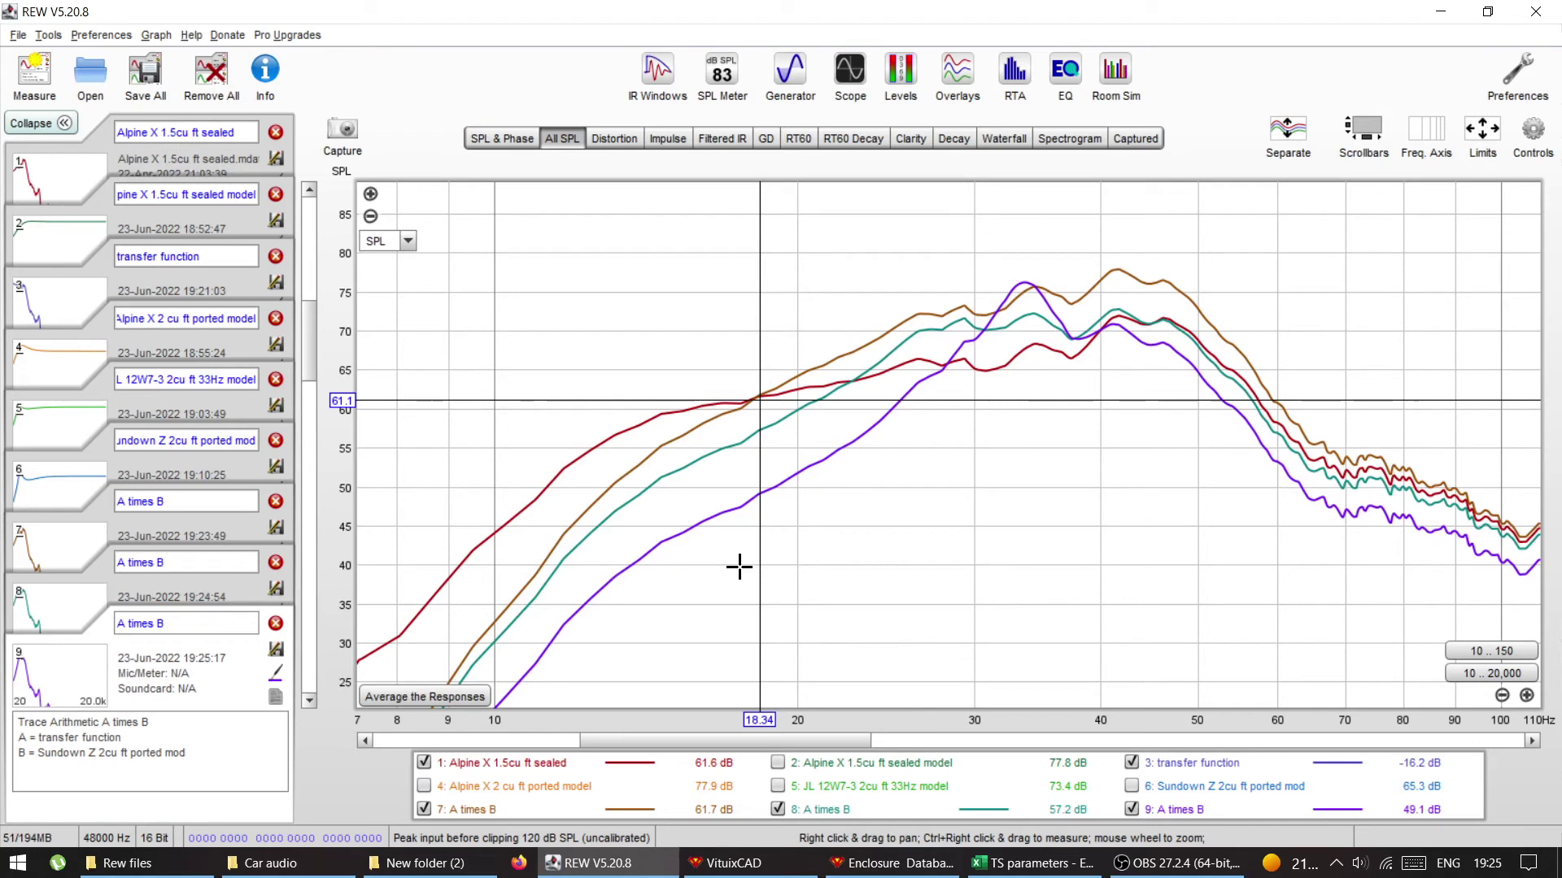
pyautogui.click(423, 763)
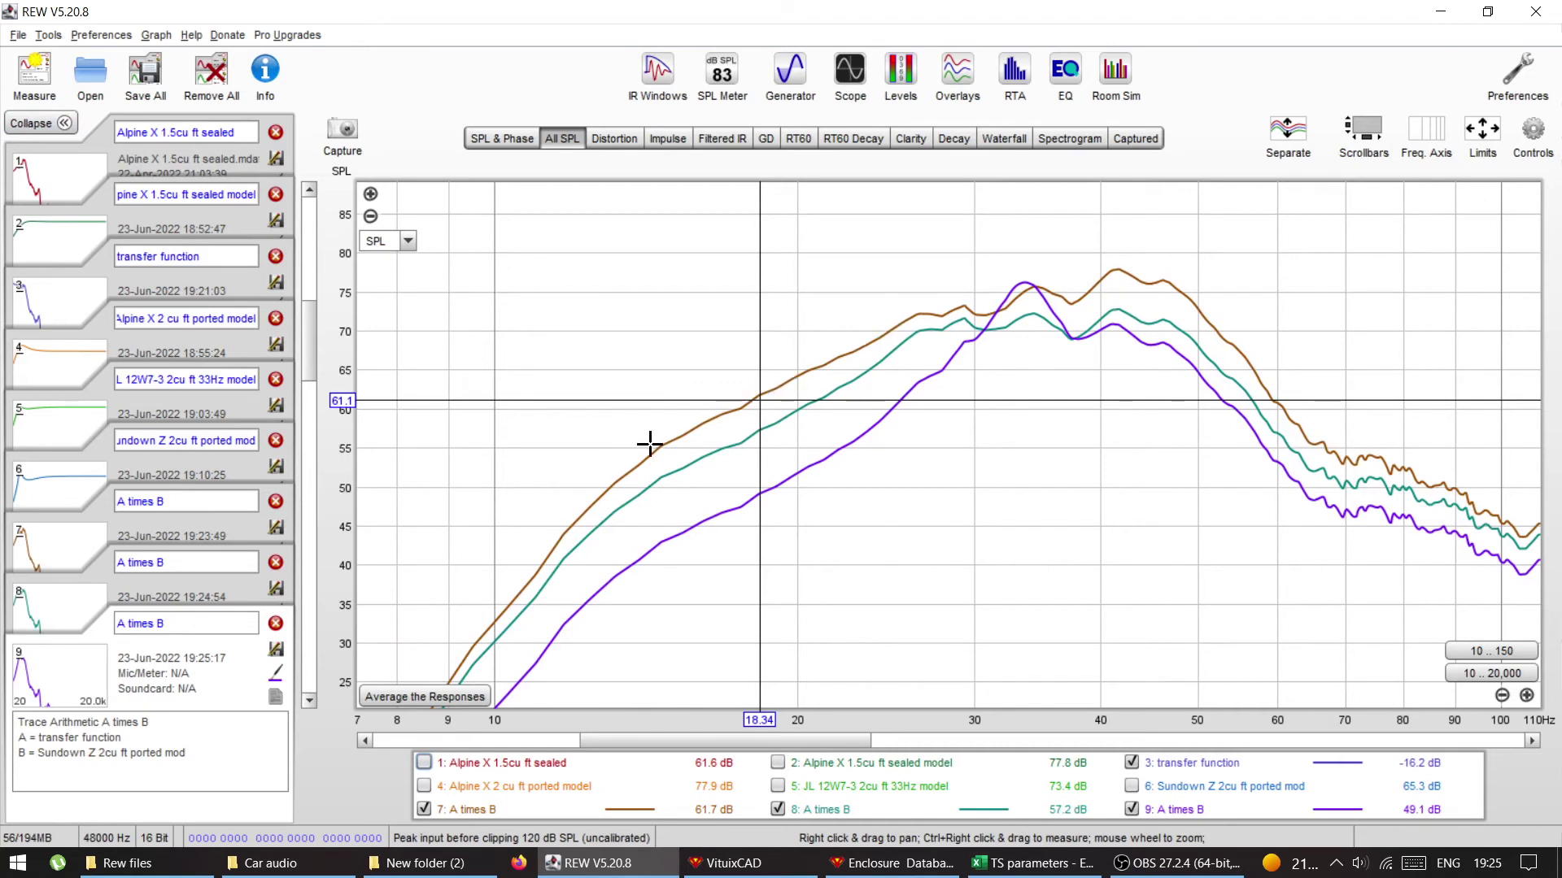
pyautogui.click(800, 412)
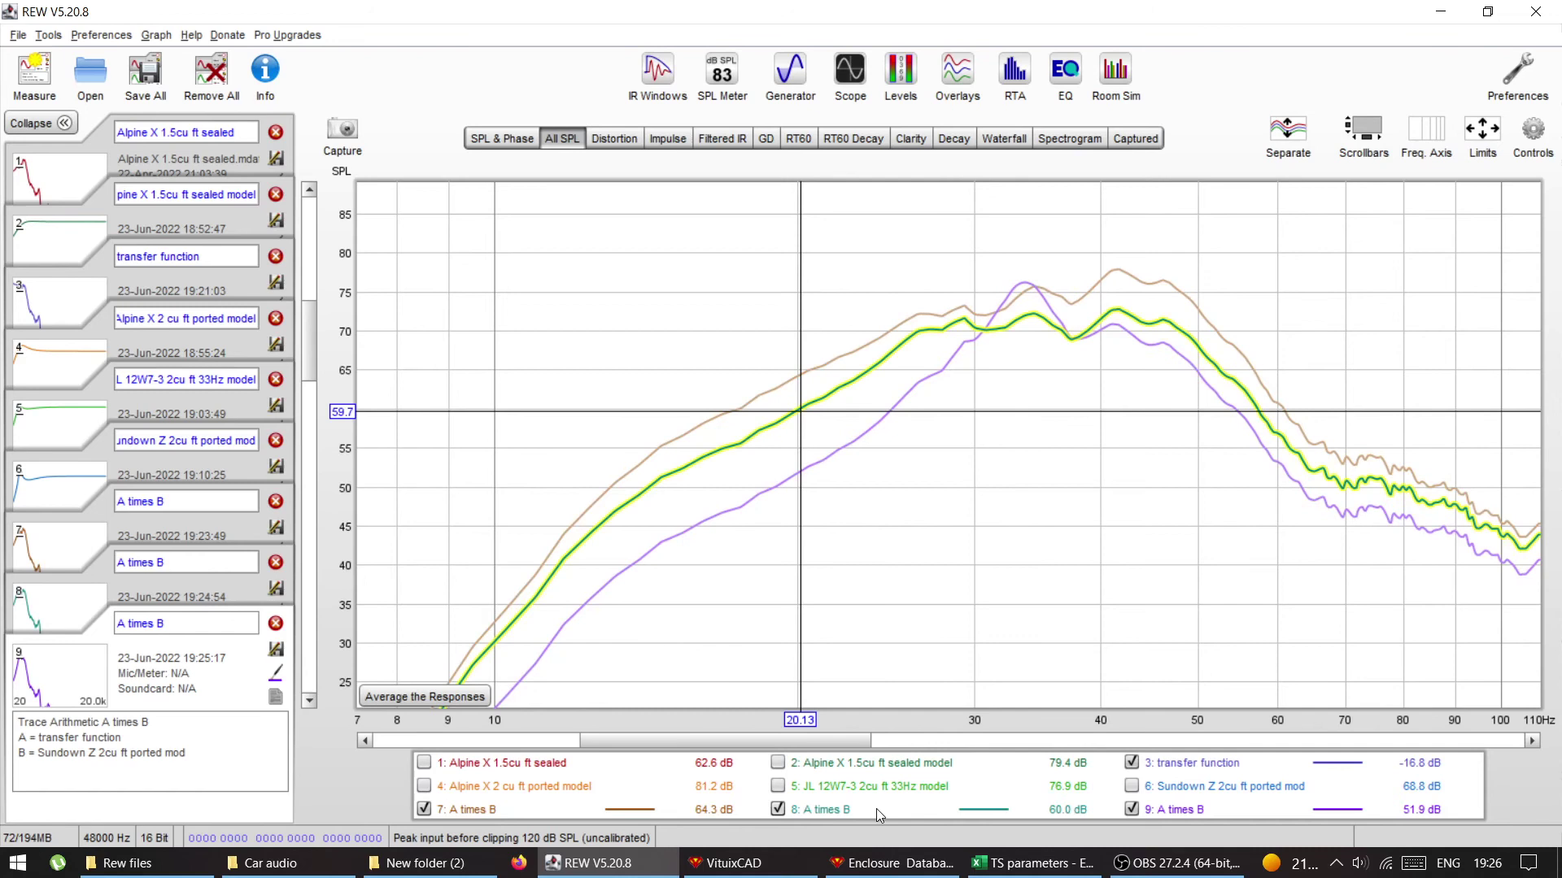
pyautogui.click(782, 809)
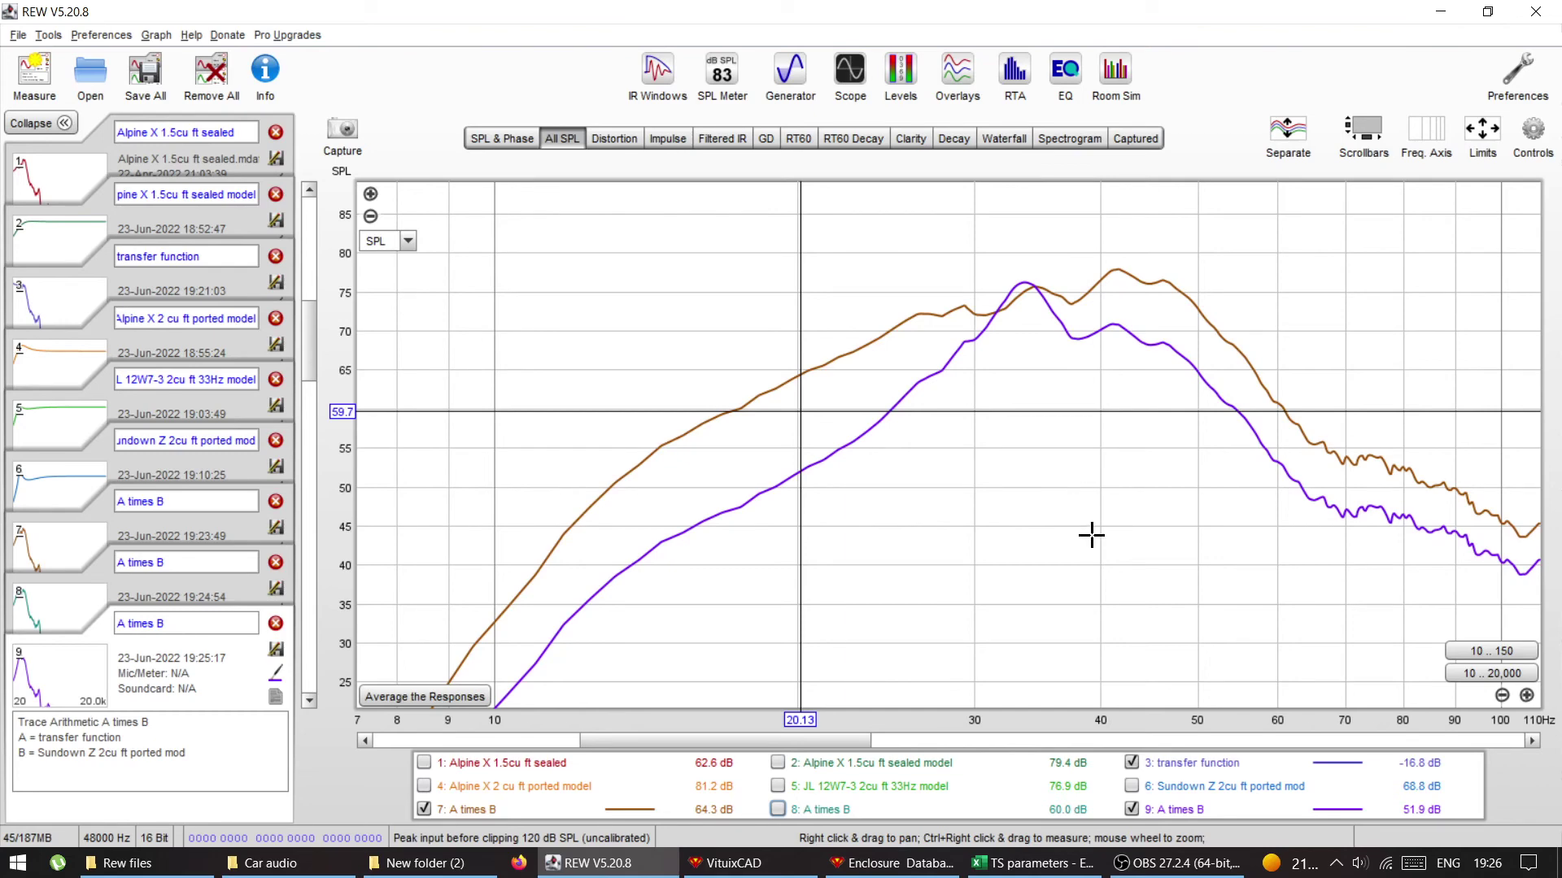
# Show the sealed Alpine trace and hide the transfer function and ported Alpine product traces
pyautogui.click(424, 764)
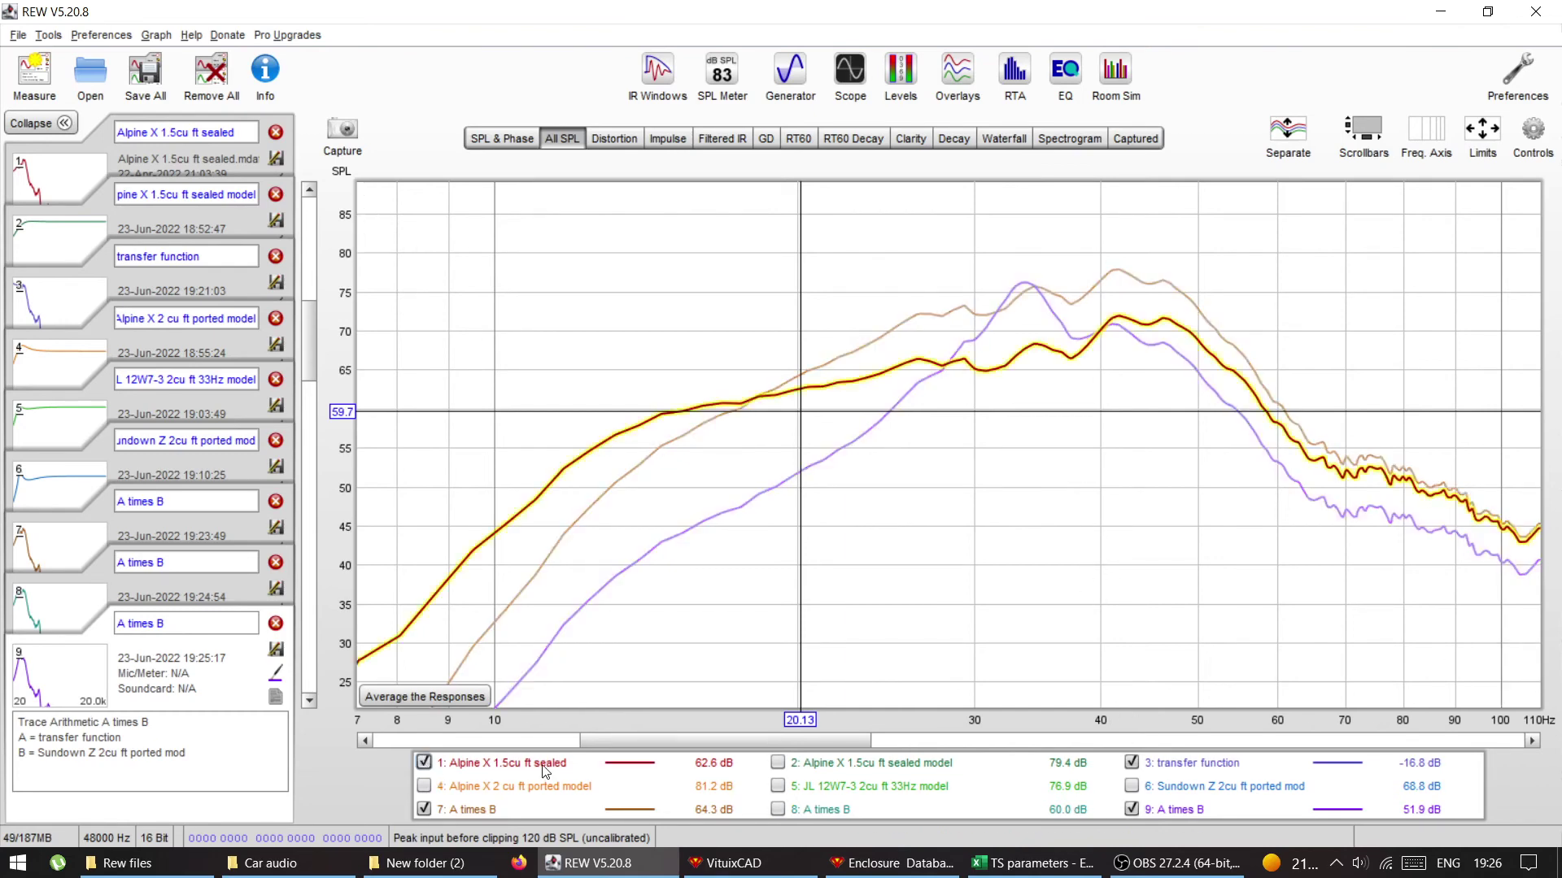
pyautogui.click(1133, 765)
pyautogui.click(424, 809)
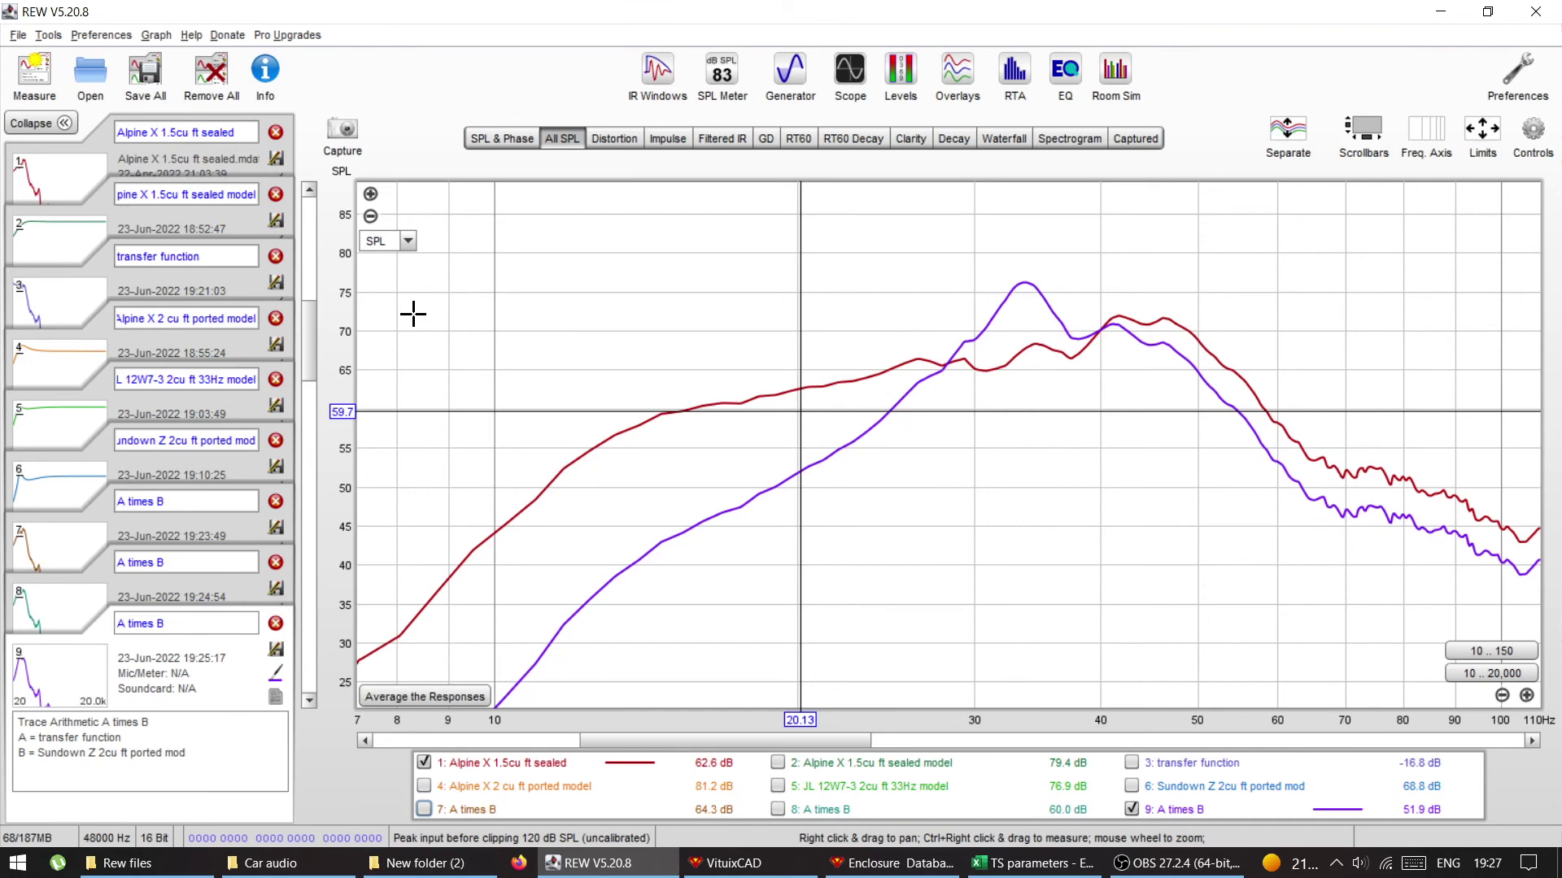
# In VituixCAD, set the enclosure type to Closed after briefly trying Infinite baffle, then minimize it
pyautogui.click(895, 863)
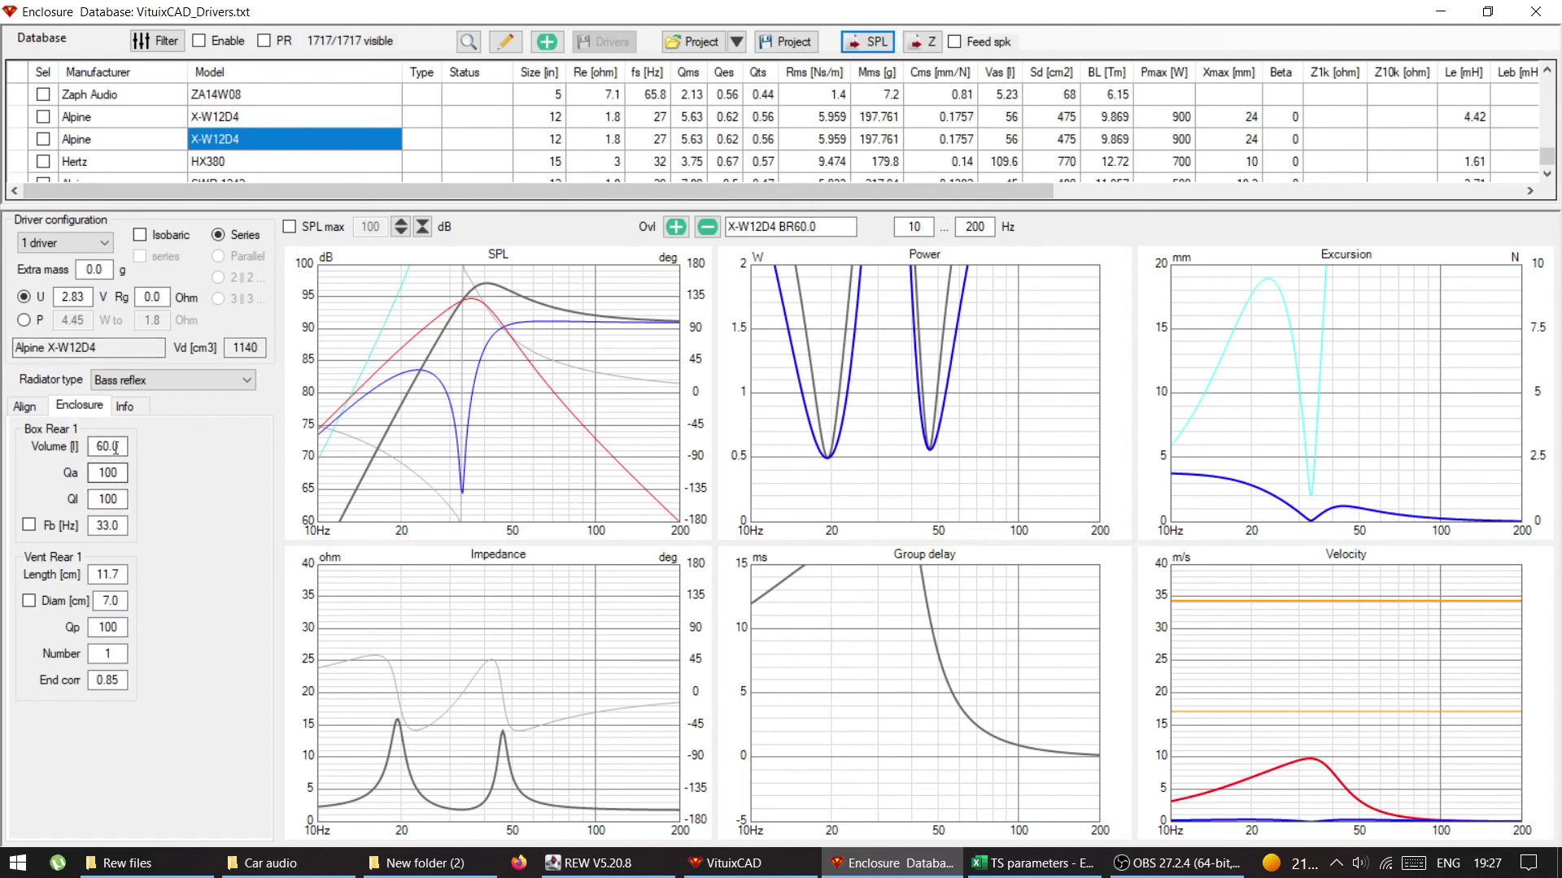
pyautogui.doubleClick(109, 526)
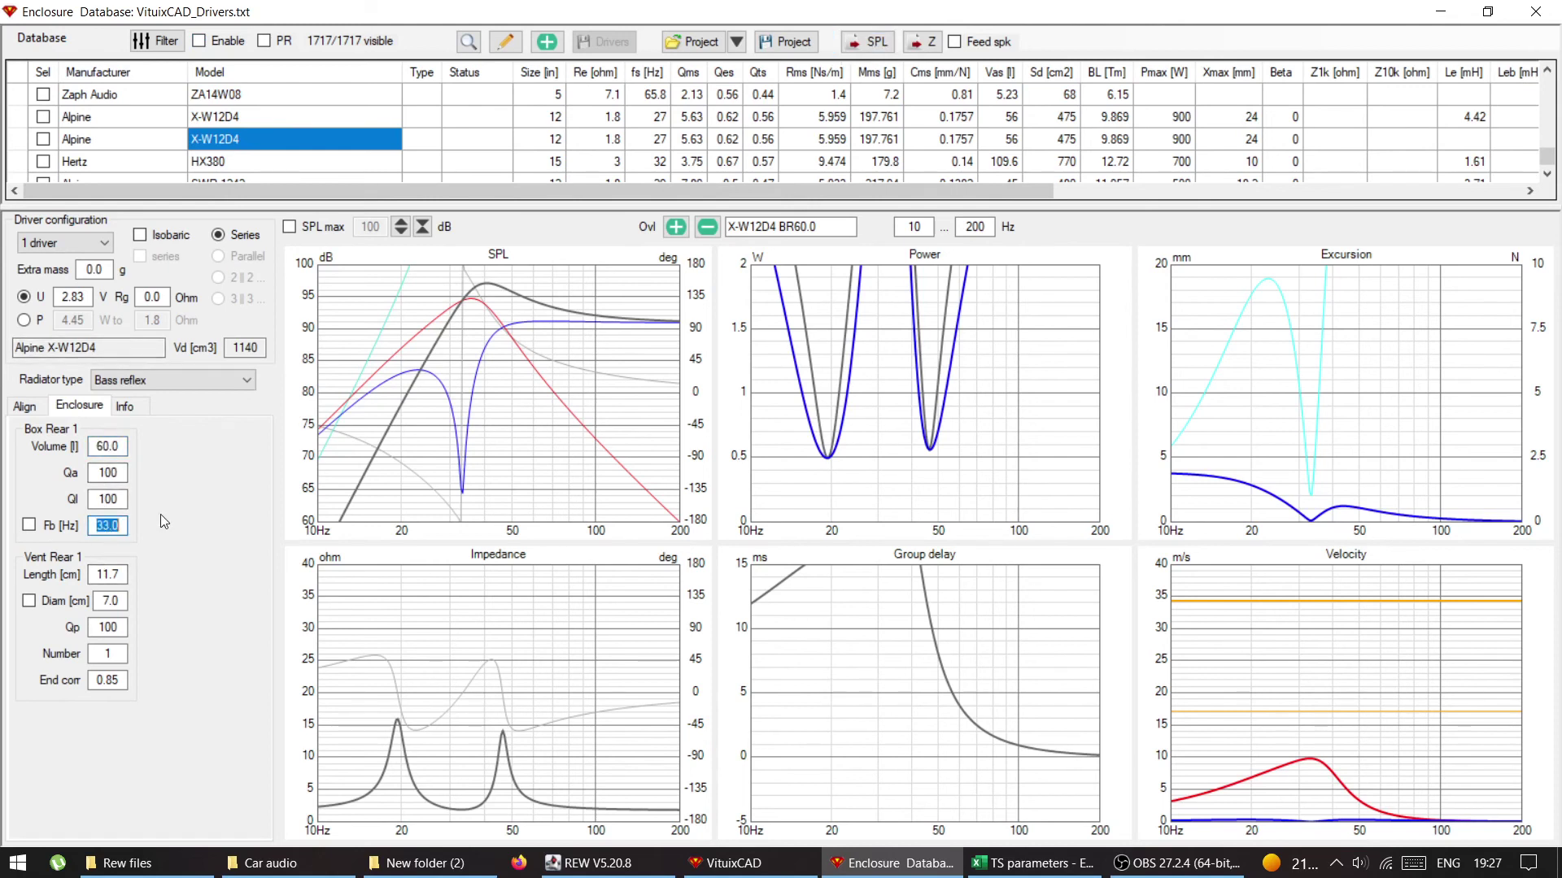
pyautogui.click(143, 380)
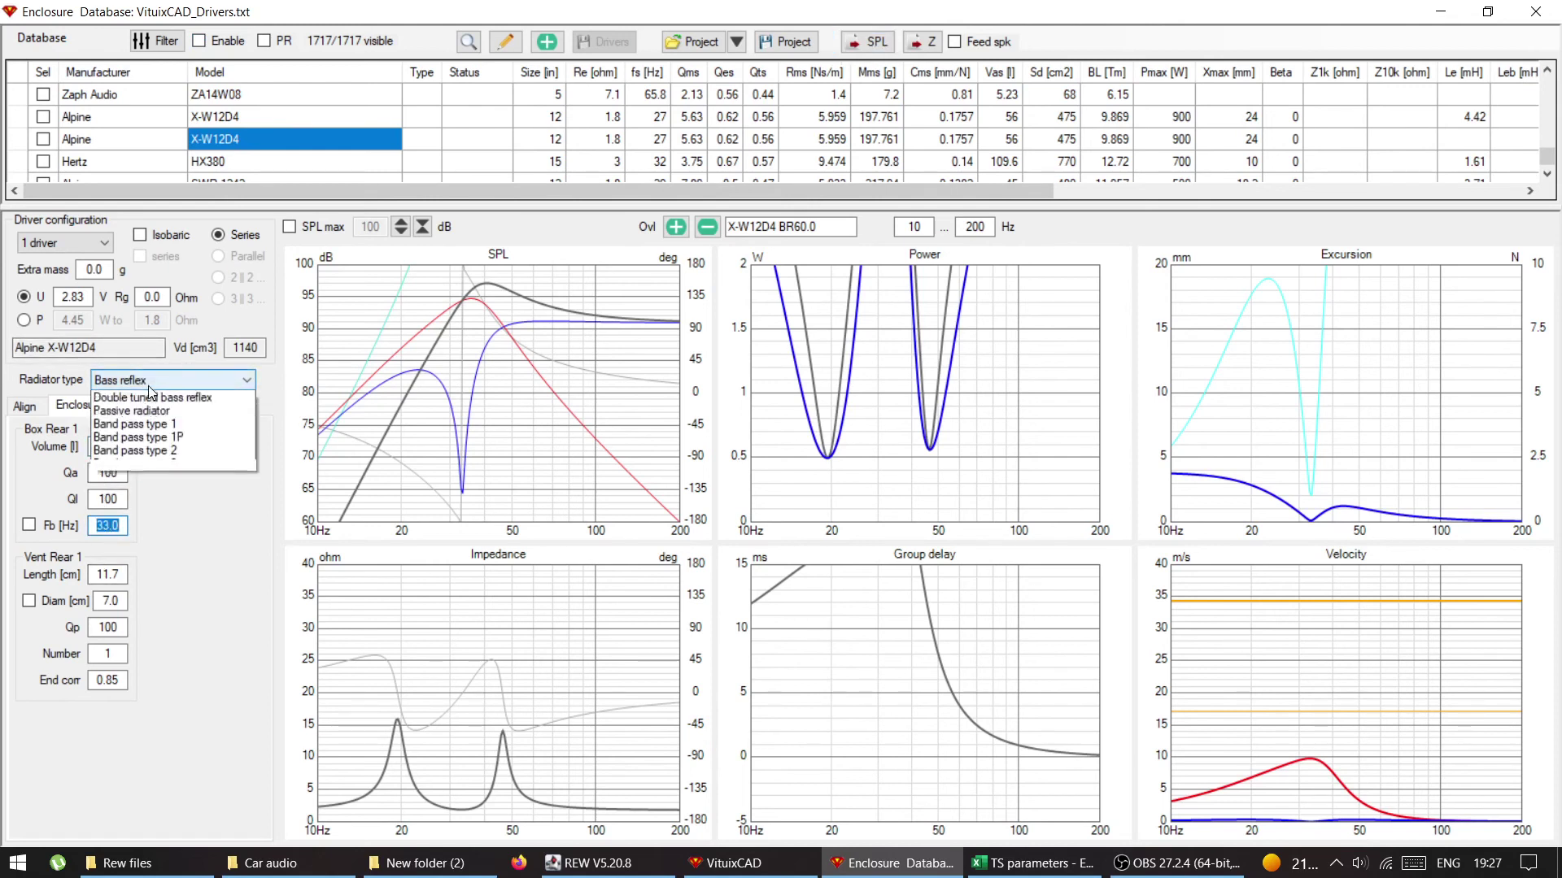
pyautogui.click(144, 413)
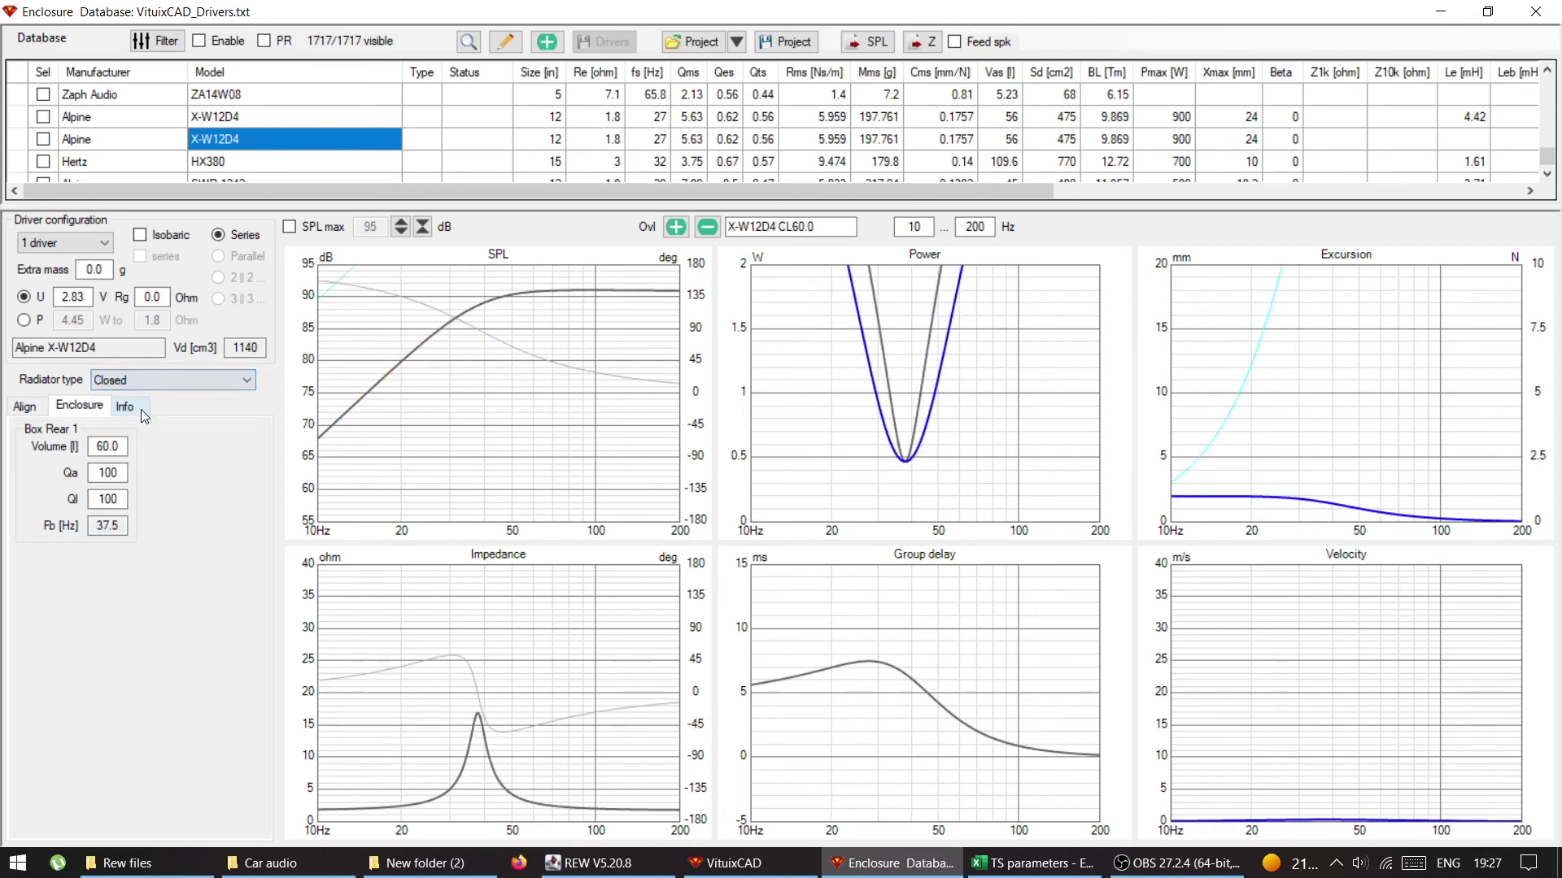
pyautogui.click(156, 384)
pyautogui.click(159, 394)
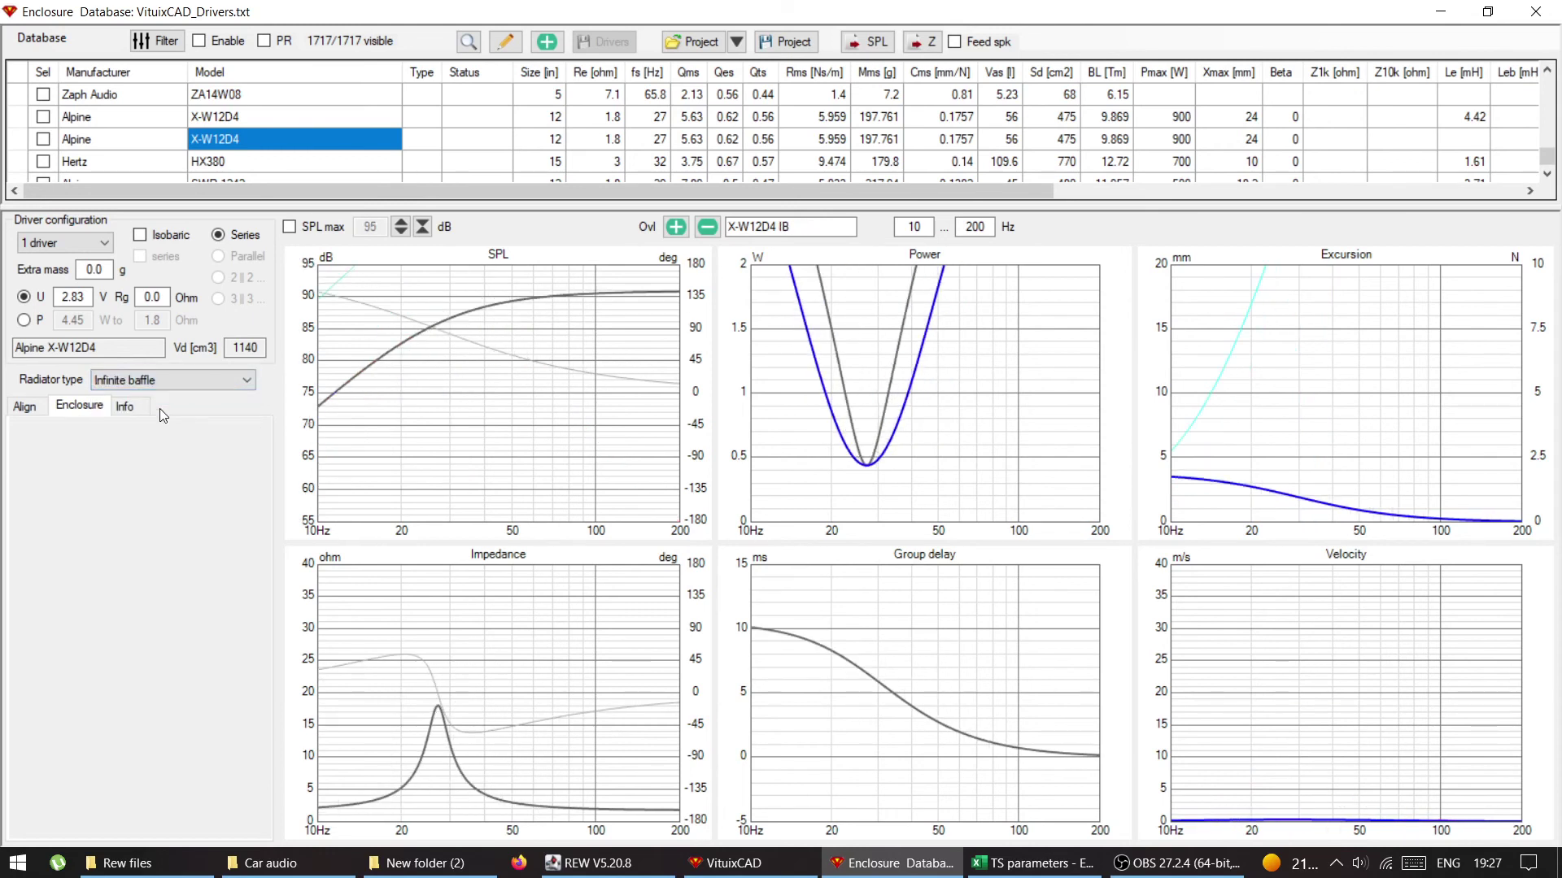
pyautogui.click(163, 387)
pyautogui.click(146, 405)
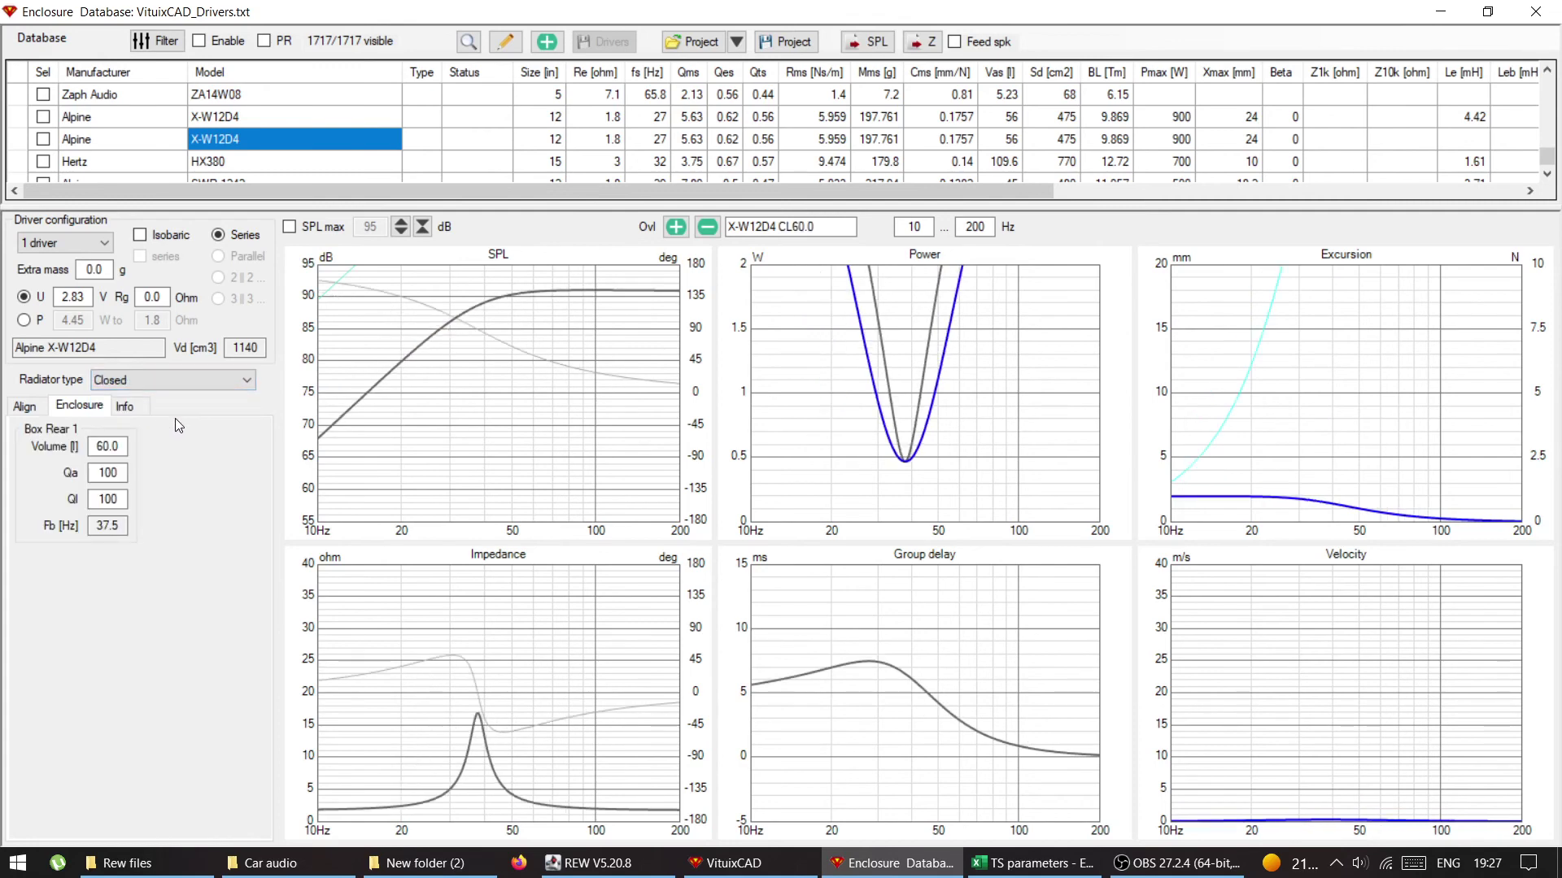
pyautogui.click(1439, 12)
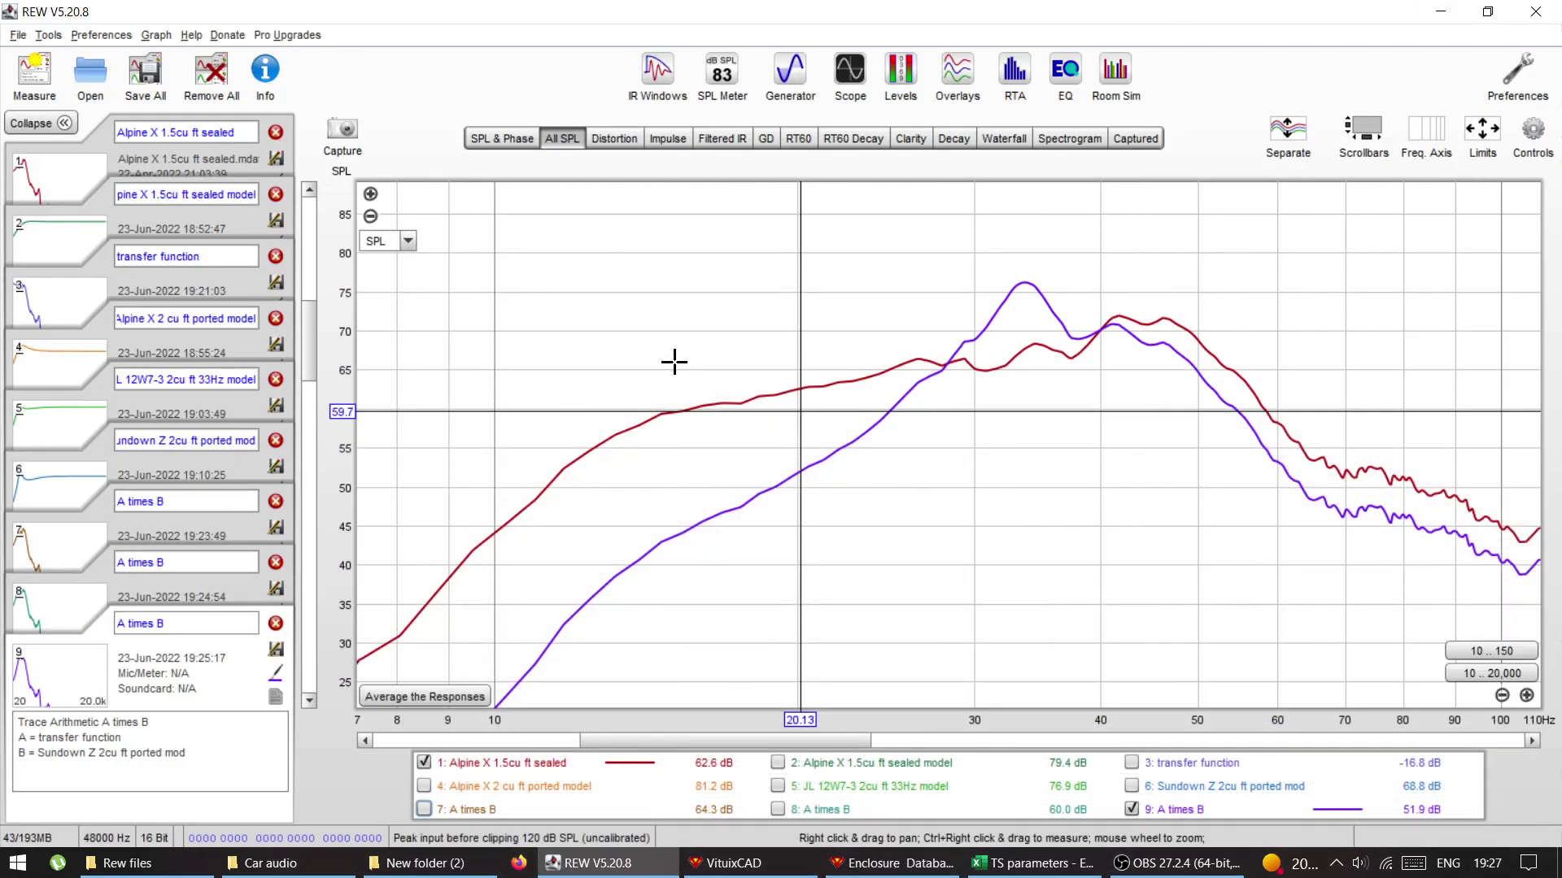
# Reopen the Trace arithmetic window from the graph's Controls panel, then restore the zoom controls
pyautogui.click(1482, 130)
pyautogui.click(1530, 139)
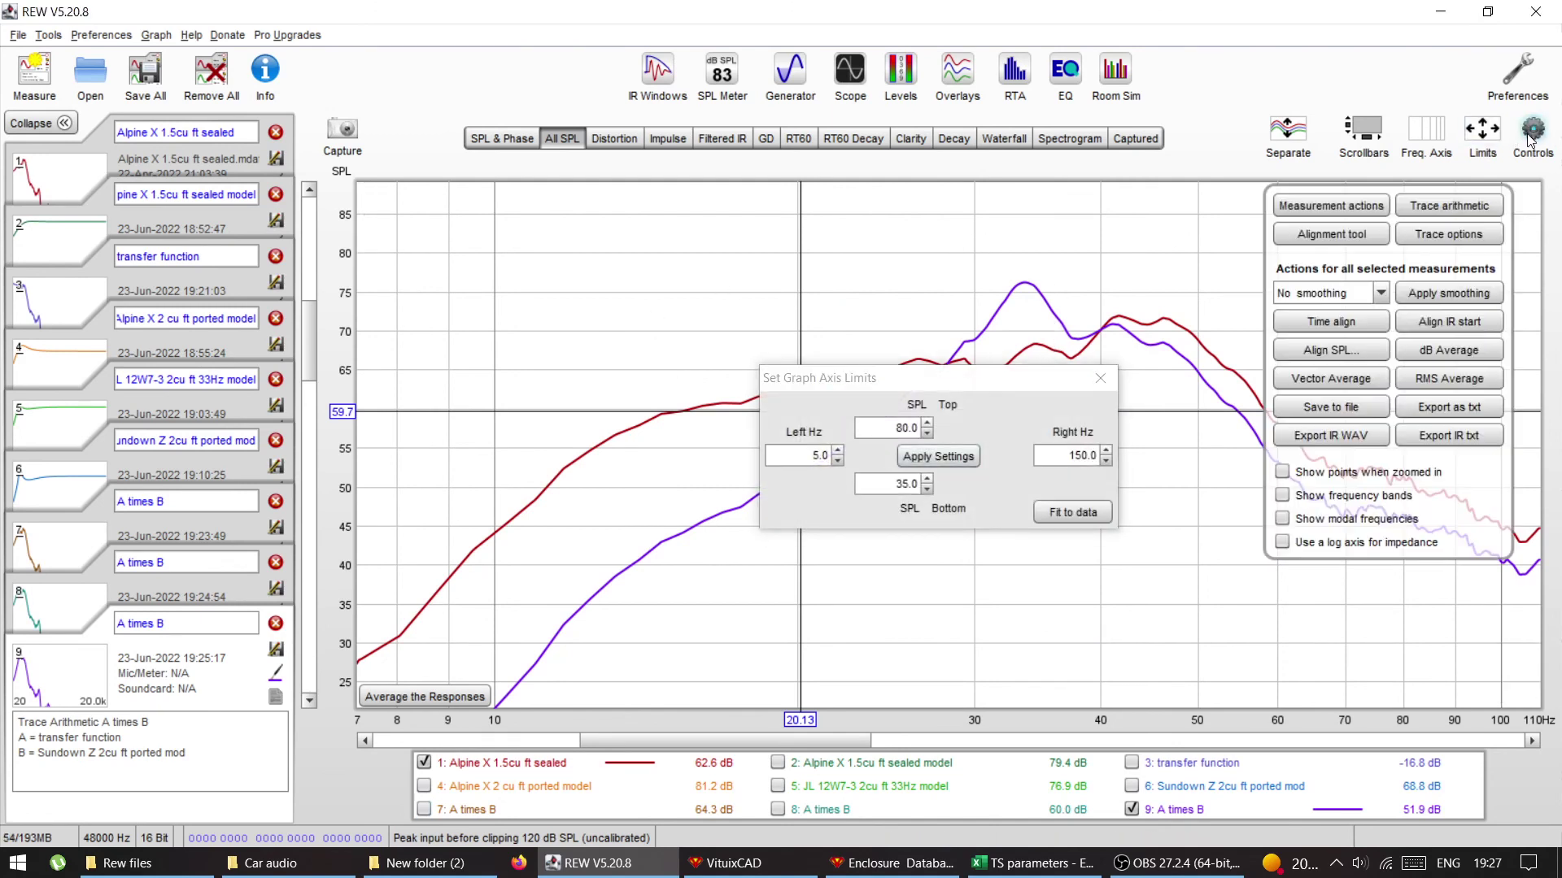
pyautogui.click(1099, 378)
pyautogui.click(1402, 208)
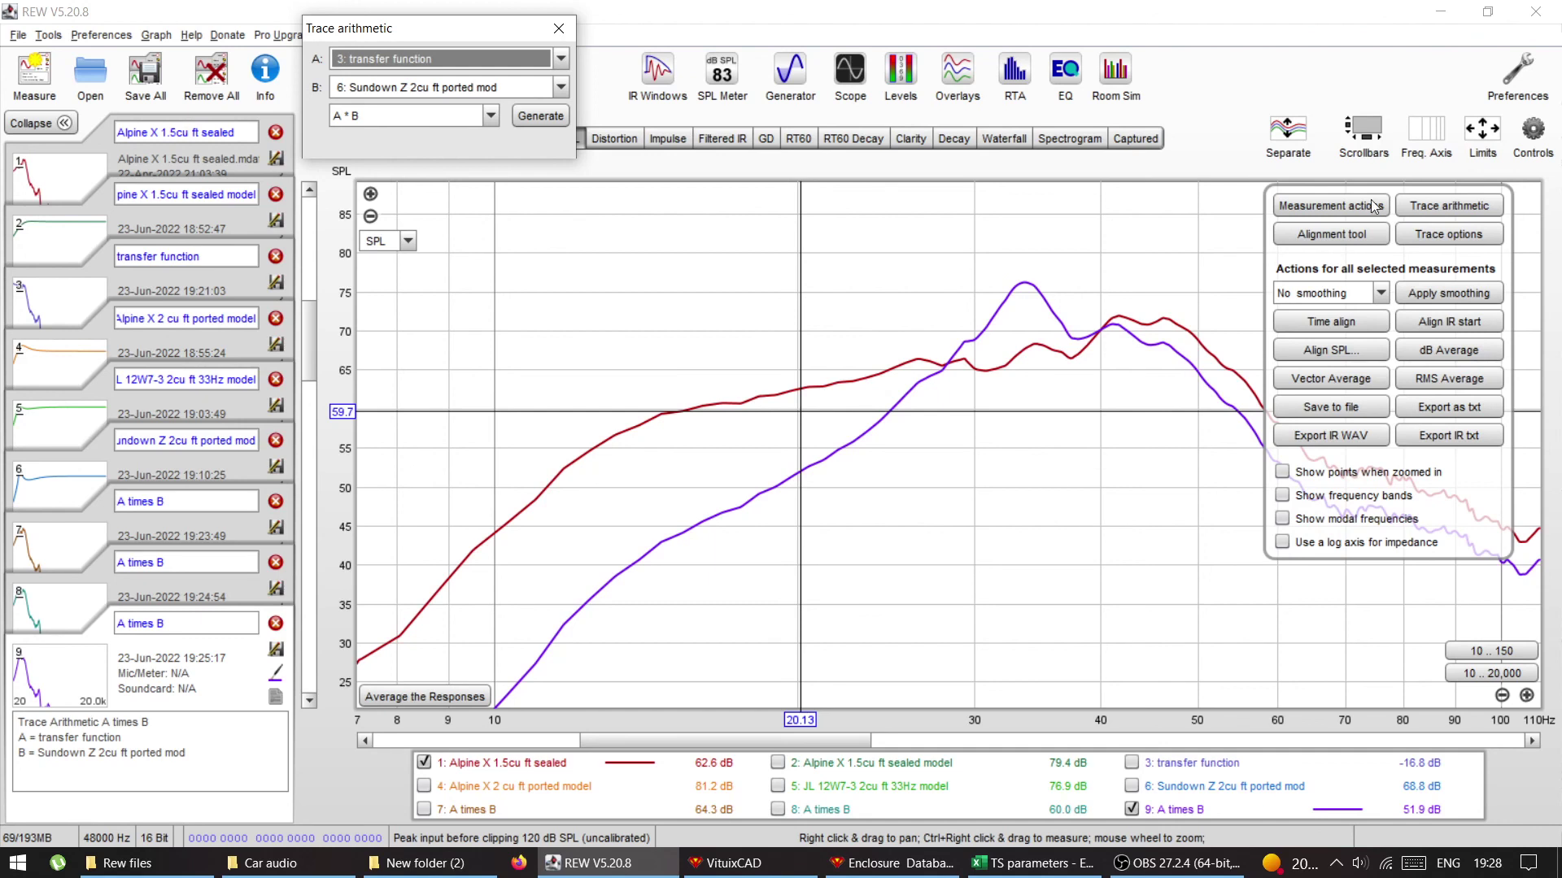
pyautogui.click(1544, 138)
pyautogui.click(1543, 138)
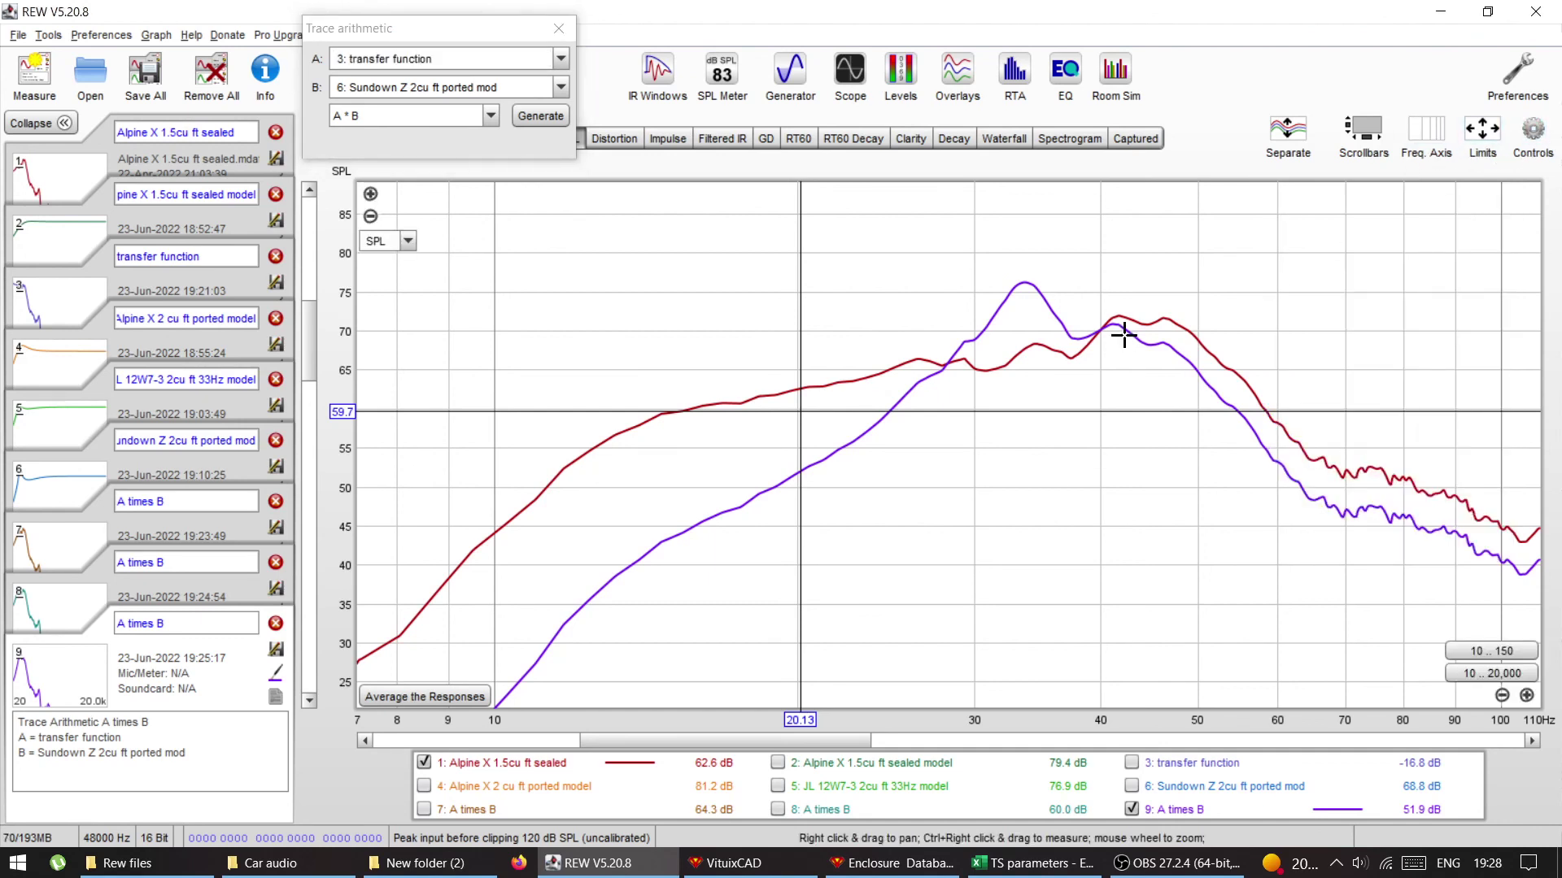